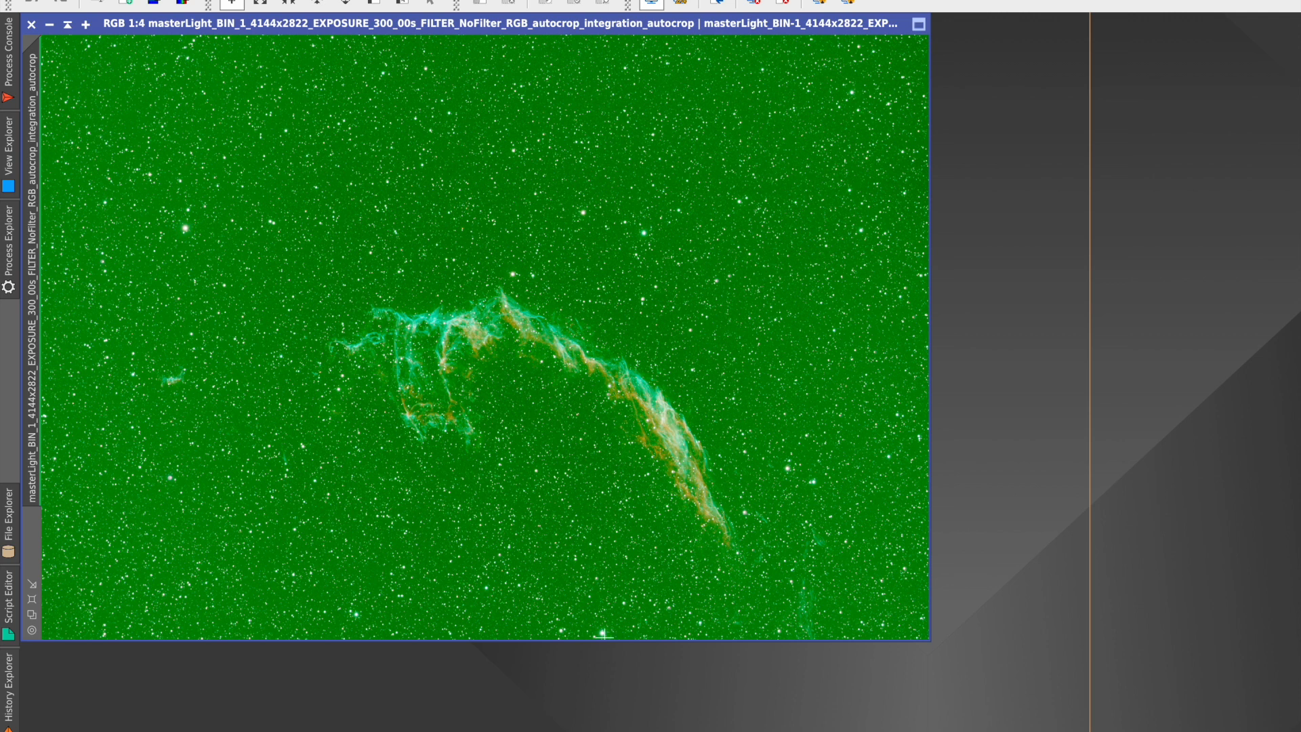
- Generate DynamicBackgroundExtraction samples across the nebula image with a tolerance of 1, a sample radius of 13 and 10 samples per row
left_click(434, 0)
mouse_move(395, 0)
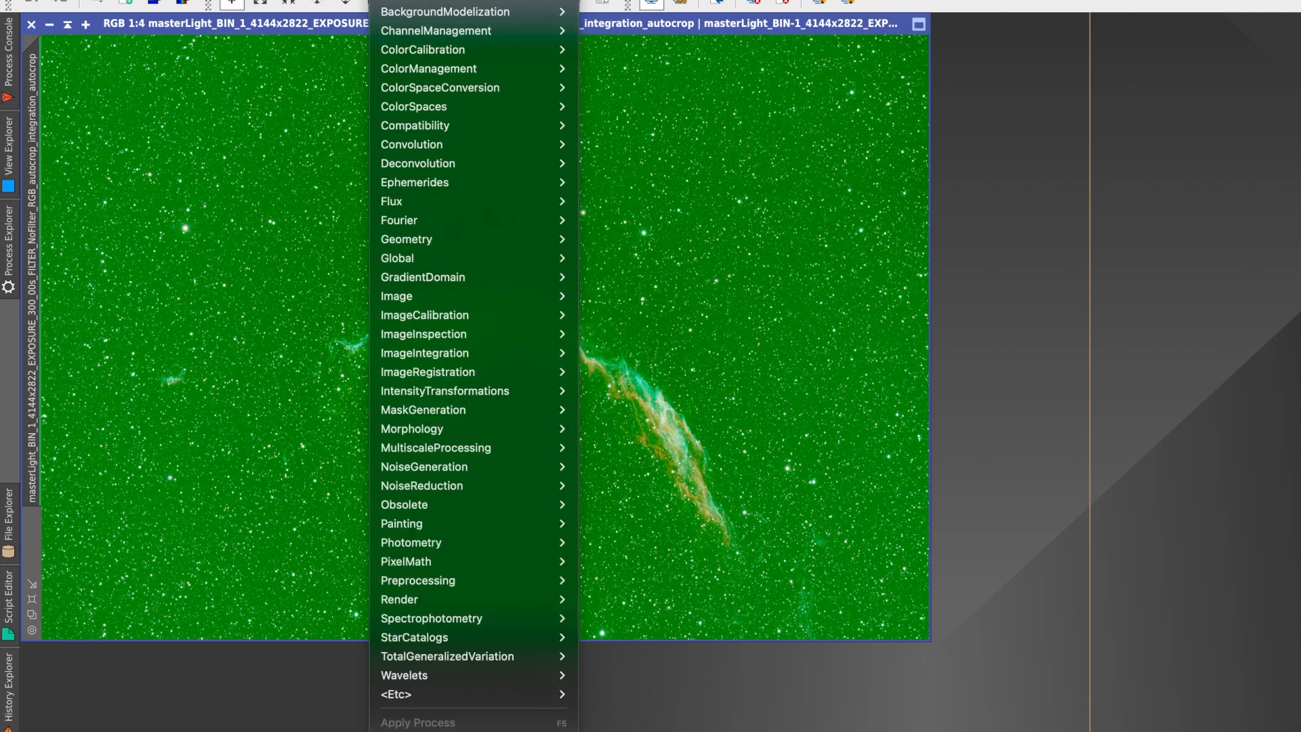
mouse_move(464, 13)
left_click(628, 31)
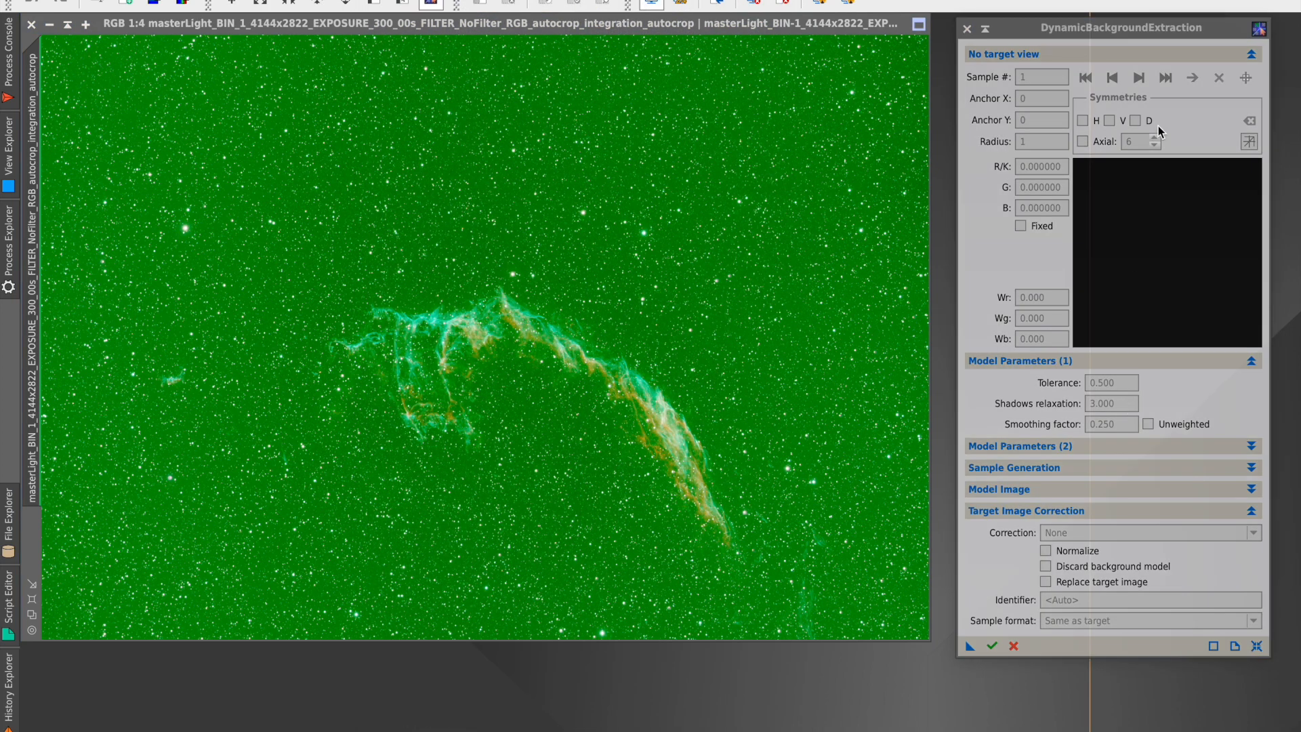
left_click(813, 185)
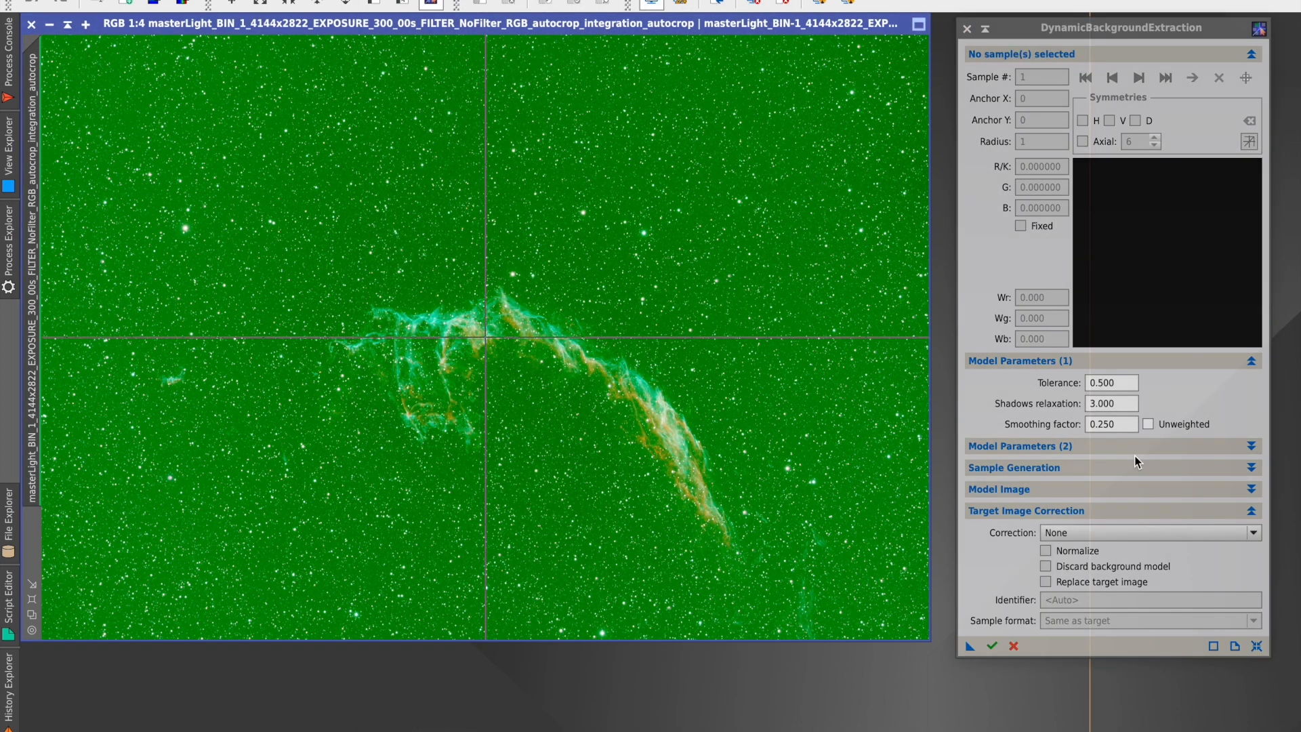
left_click(1115, 381)
left_click_drag(1124, 383, 1038, 383)
type("1")
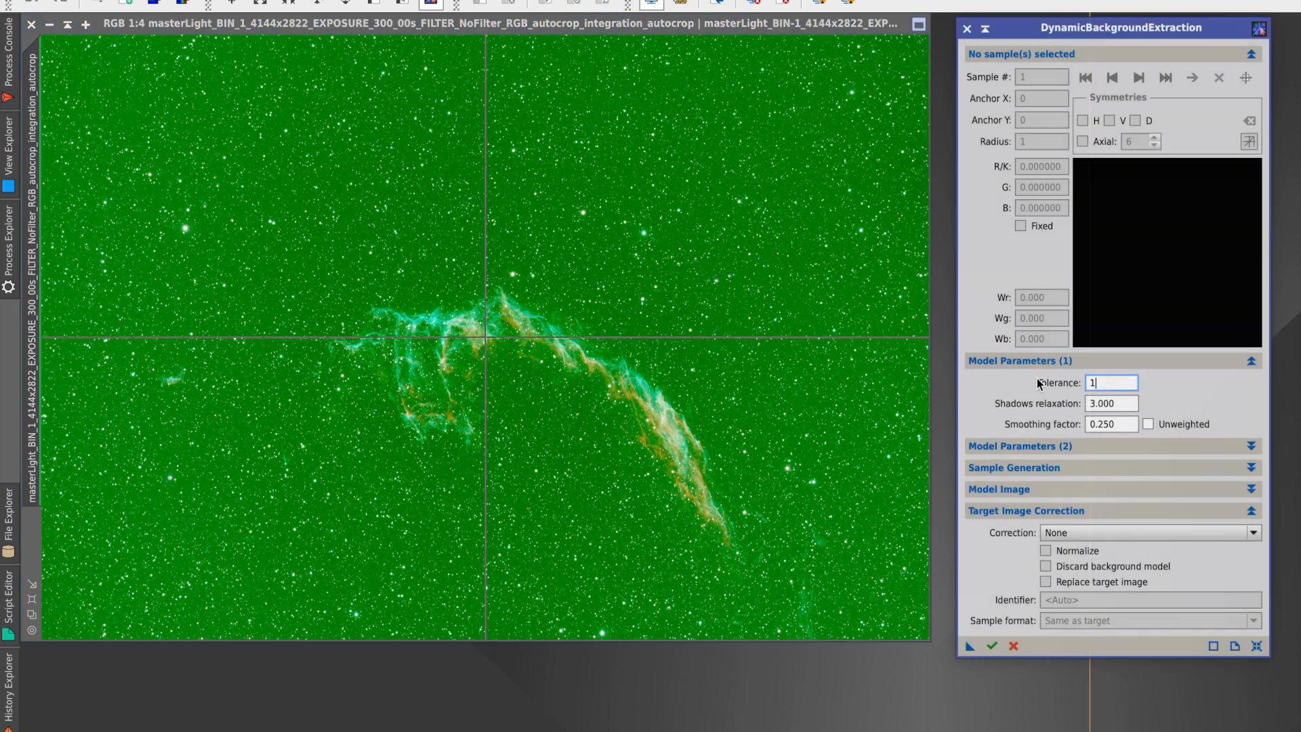
left_click(1104, 468)
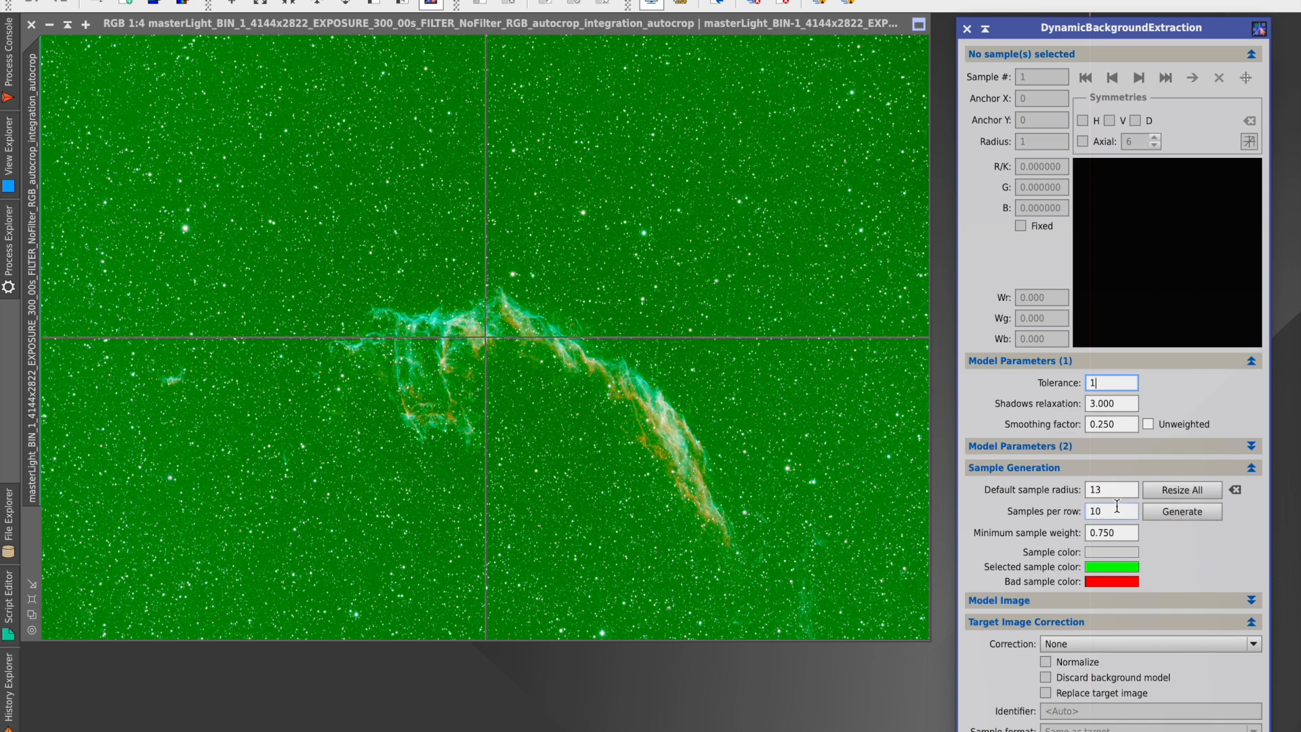
left_click(1169, 513)
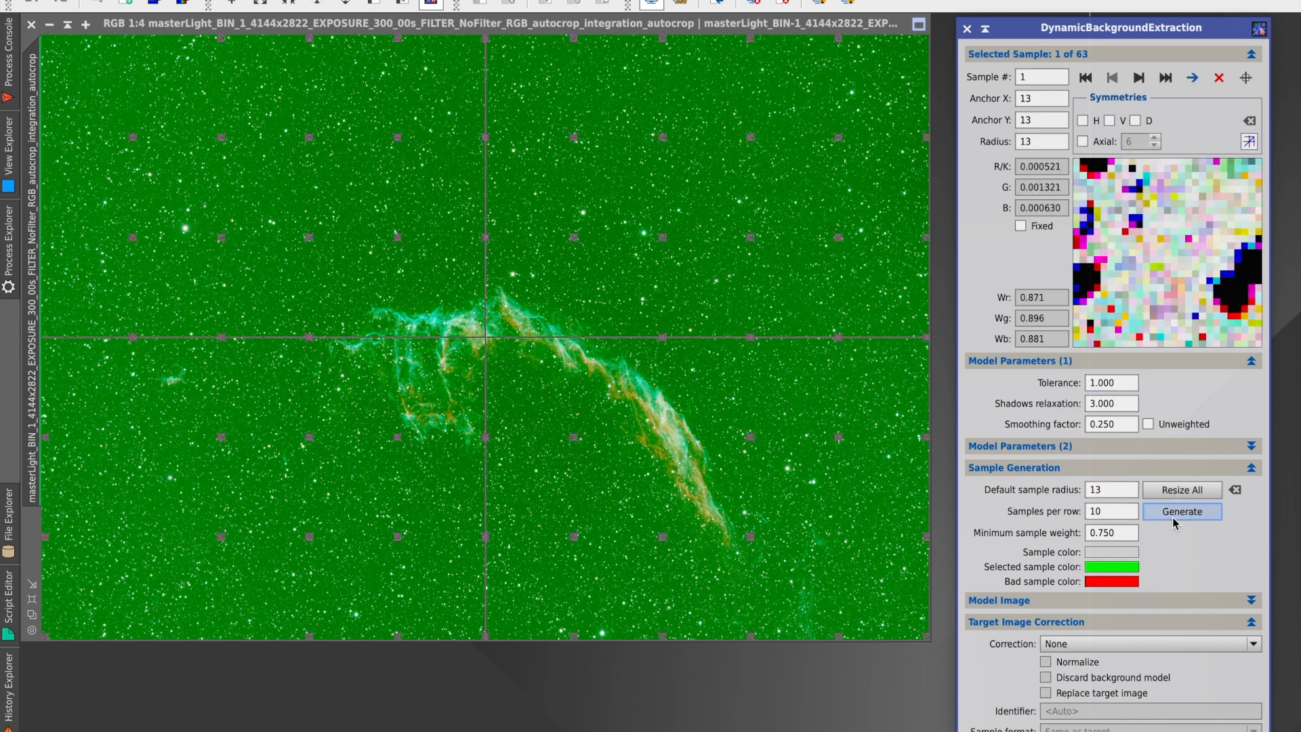
- Reposition the background samples in the image's upper-left area onto star-free sky, moving the corner sample to about X 91, Y 17
left_click(32, 601)
left_click(32, 601)
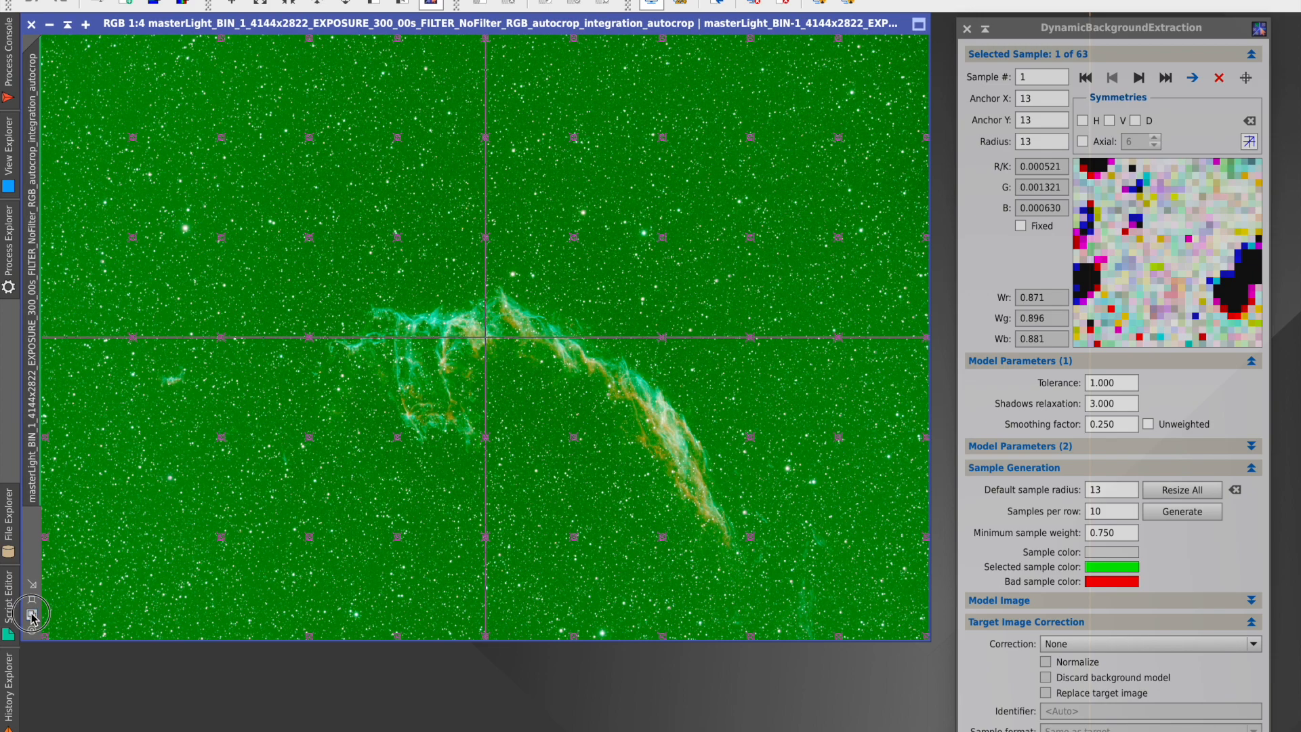
left_click(32, 489)
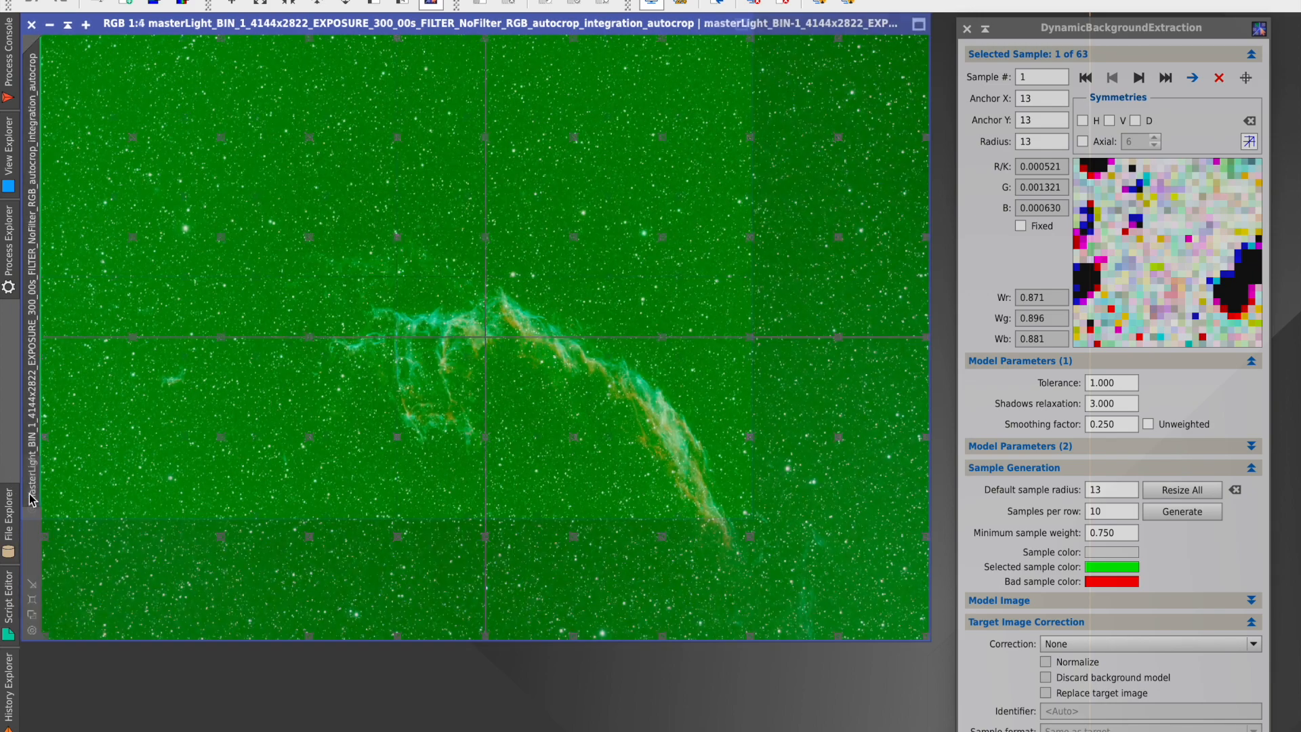
left_click(31, 629)
left_click_drag(542, 633, 182, 633)
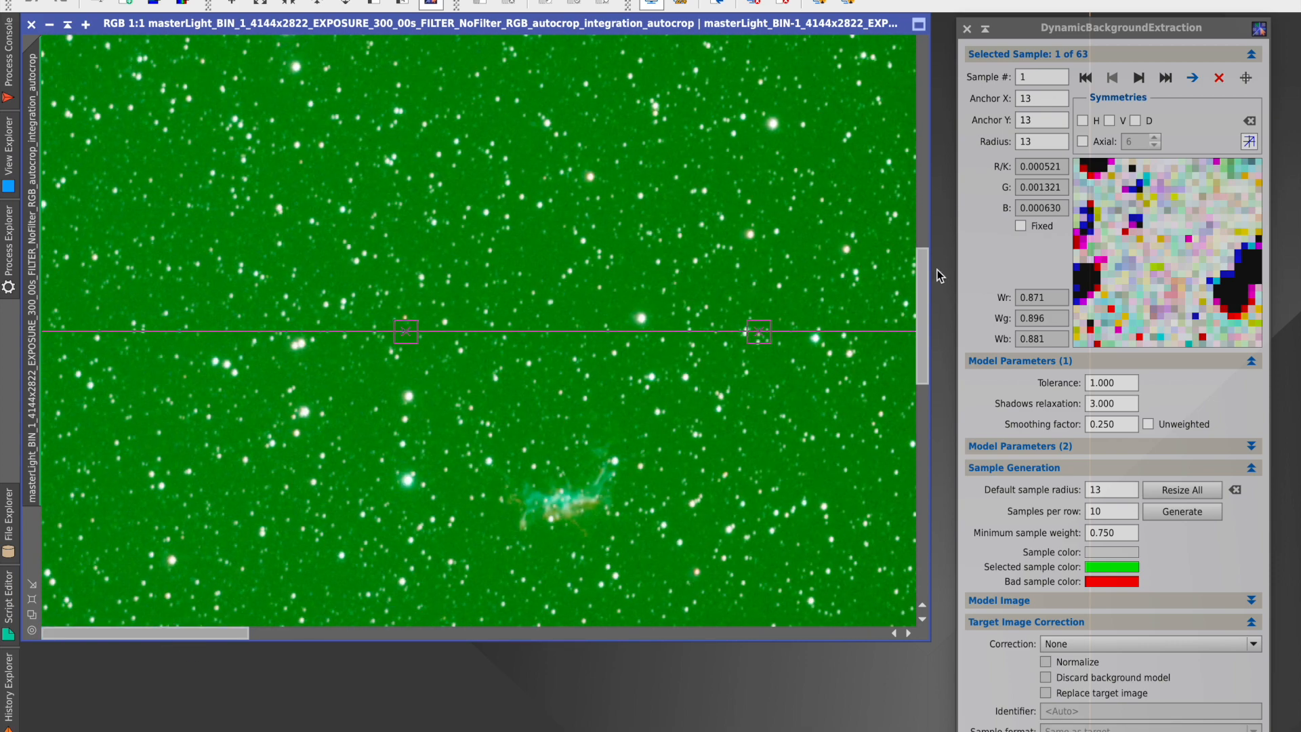
left_click_drag(922, 283, 912, 72)
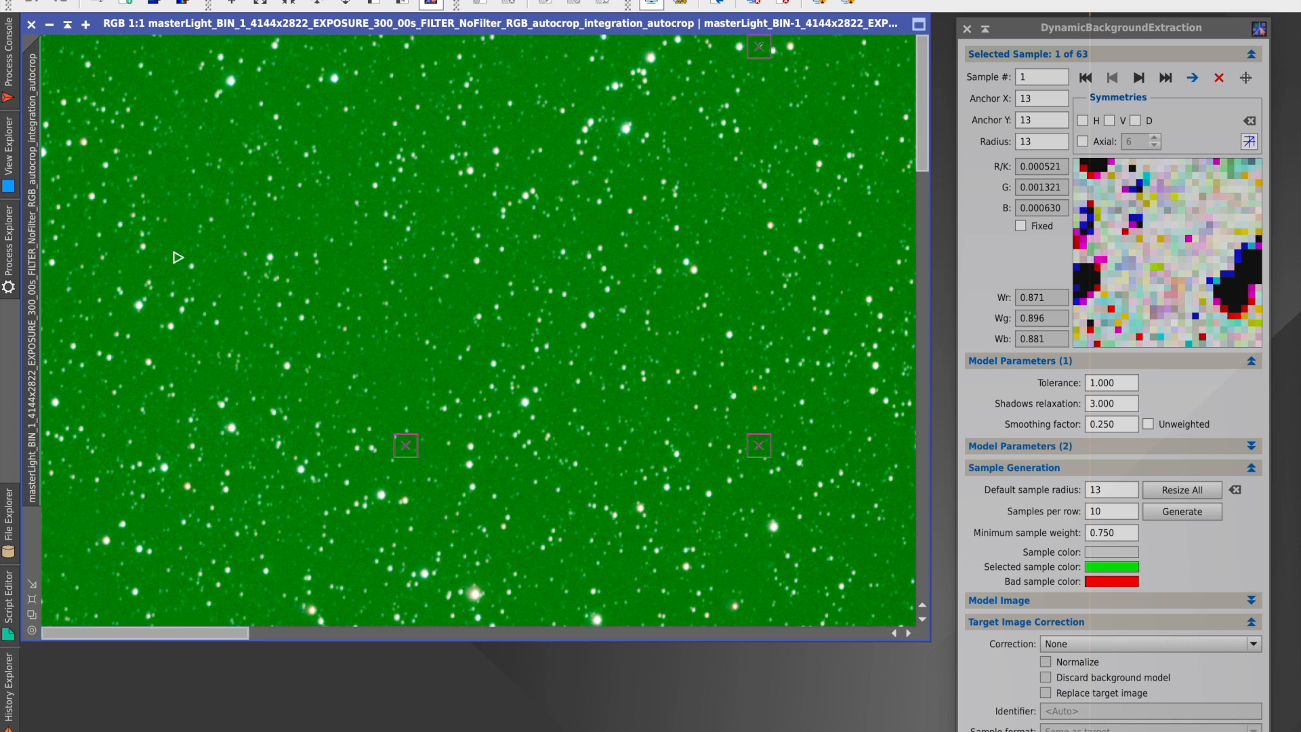
left_click_drag(54, 48, 127, 60)
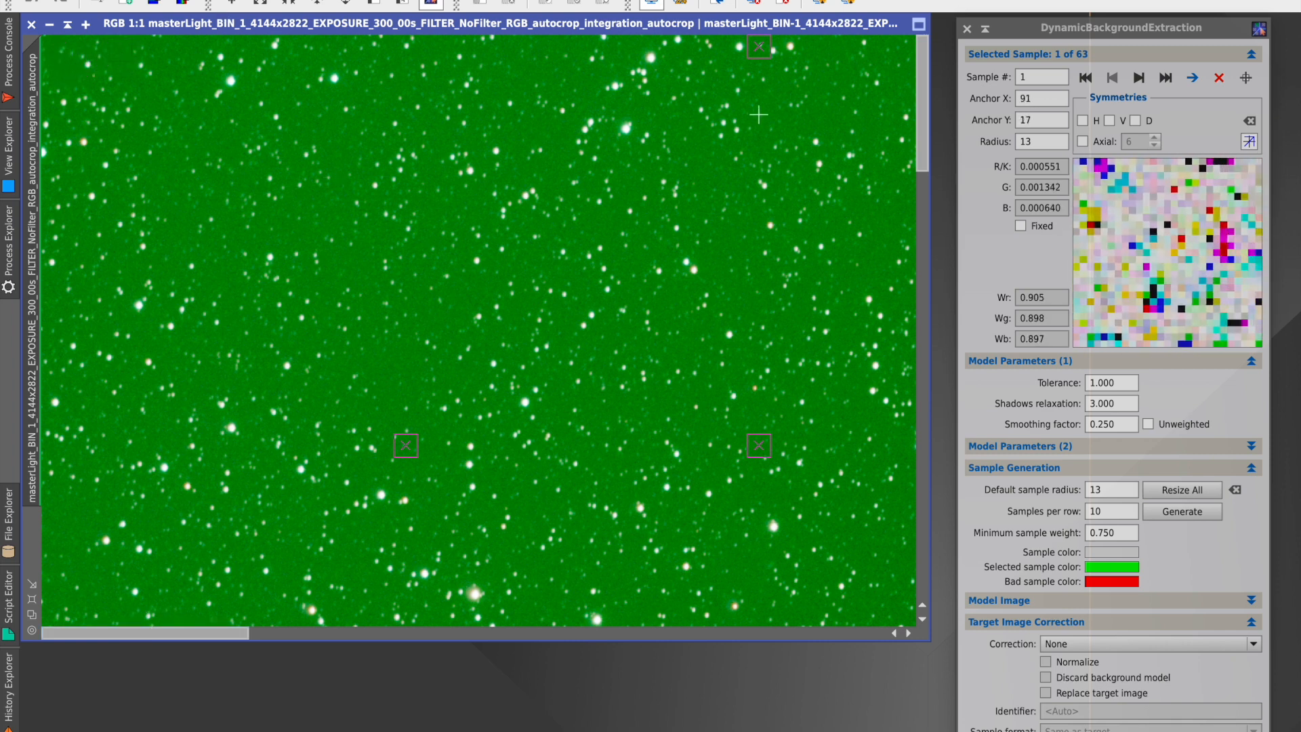
left_click_drag(768, 50, 820, 49)
left_click_drag(412, 449, 381, 370)
- Reposition the background samples across the upper right and middle of the image, away from stars and nebulosity
left_click_drag(196, 633, 424, 633)
left_click(857, 55)
left_click(831, 447)
left_click_drag(551, 124, 546, 154)
left_click_drag(779, 633, 548, 632)
left_click_drag(814, 124, 805, 186)
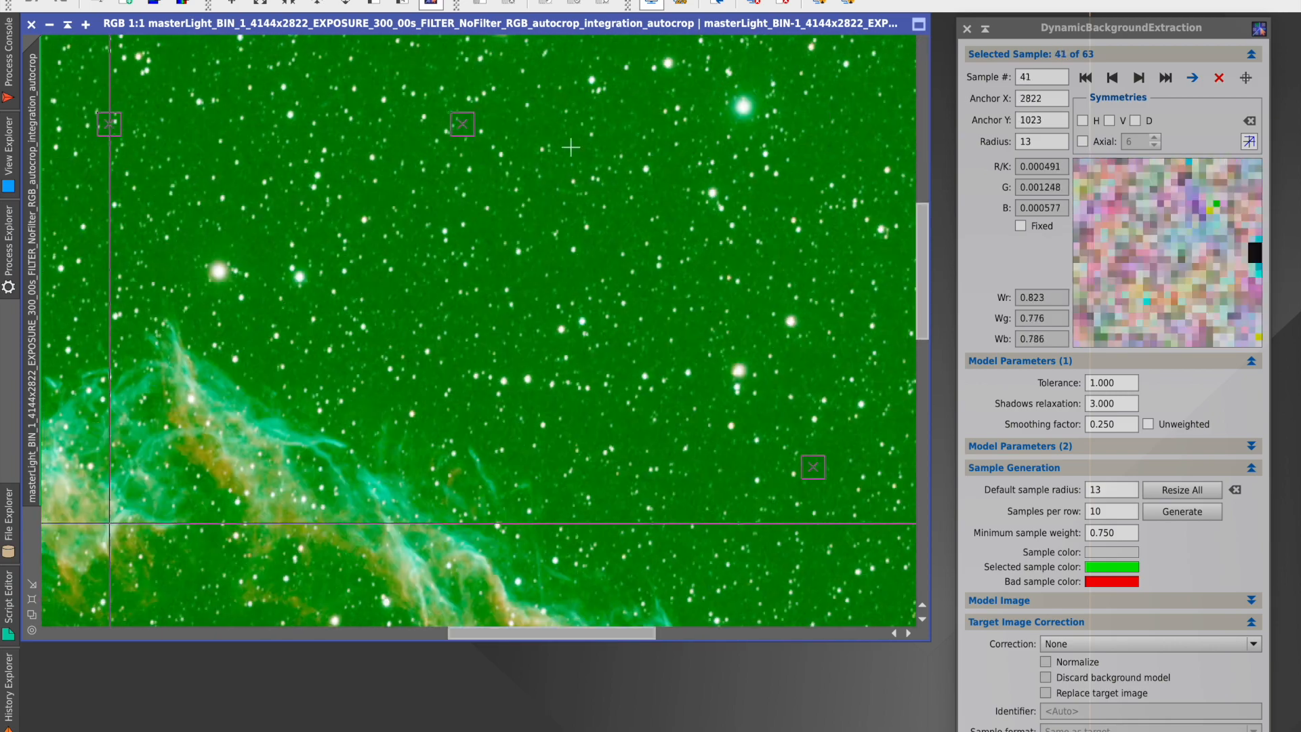
left_click_drag(548, 633, 254, 633)
left_click_drag(649, 124, 637, 181)
- Place background samples on clear sky along the image's left edge and in its lower-left area
left_click_drag(255, 633, 142, 633)
left_click(63, 403)
left_click_drag(922, 271, 922, 449)
left_click(77, 578)
left_click(177, 469)
left_click(516, 229)
- Place and reposition background samples on clear sky across the lower right and lower middle of the image
left_click_drag(145, 633, 773, 633)
left_click_drag(922, 449, 922, 530)
left_click_drag(772, 633, 652, 633)
left_click(752, 581)
left_click_drag(752, 581, 839, 468)
left_click_drag(652, 633, 396, 633)
left_click_drag(761, 604, 762, 559)
left_click_drag(396, 633, 222, 633)
- Add background samples in the image's lower-left area and one on the upper left edge at about X 13, Y 548
left_click(635, 485)
left_click_drag(221, 633, 144, 632)
left_click(354, 524)
left_click(32, 599)
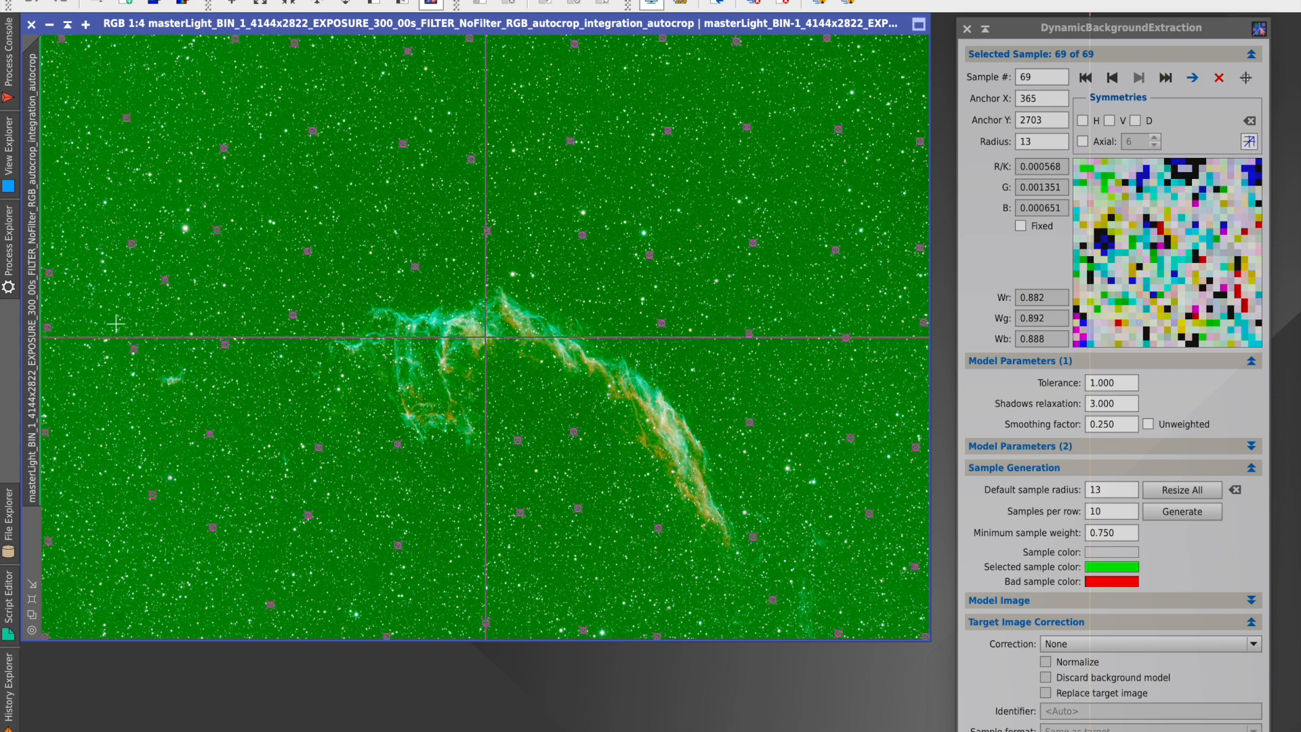
left_click(46, 153)
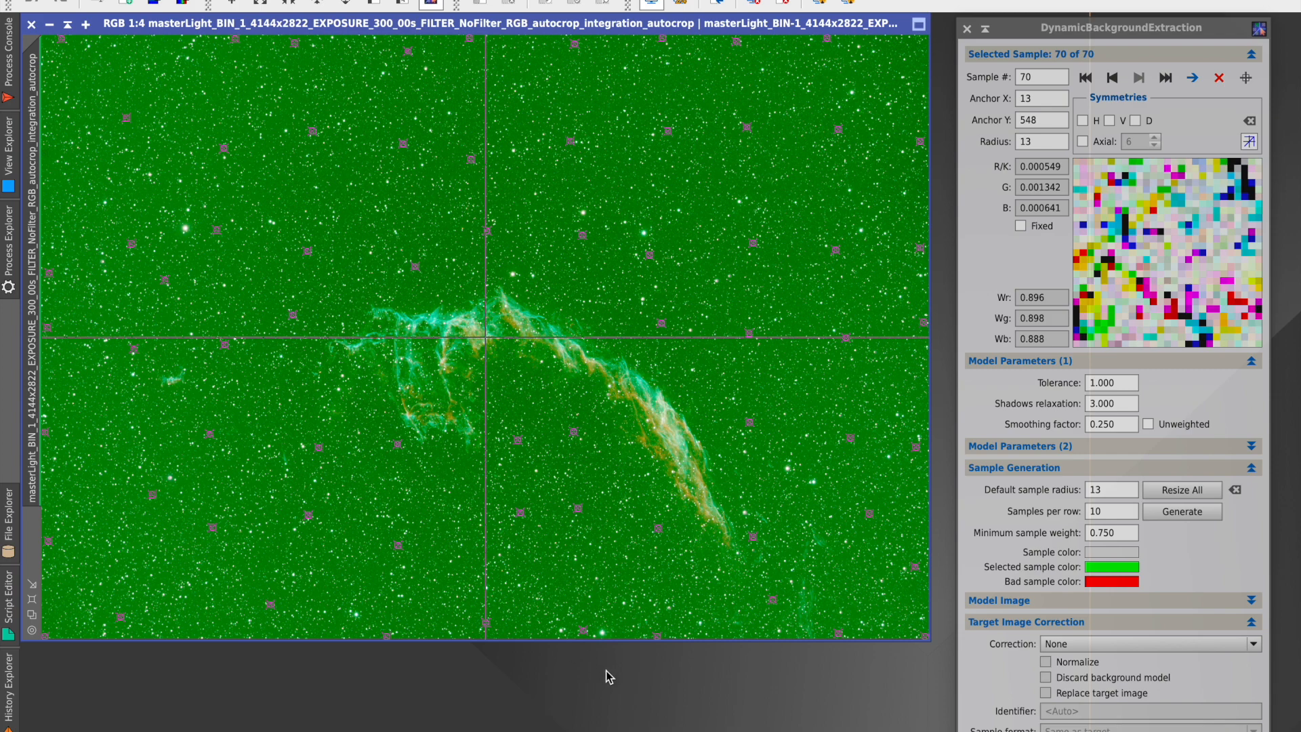
- Set the correction to Subtraction with target image replacement, save these settings as a process icon on the workspace, and run the extraction
left_click(1076, 468)
left_click(1087, 365)
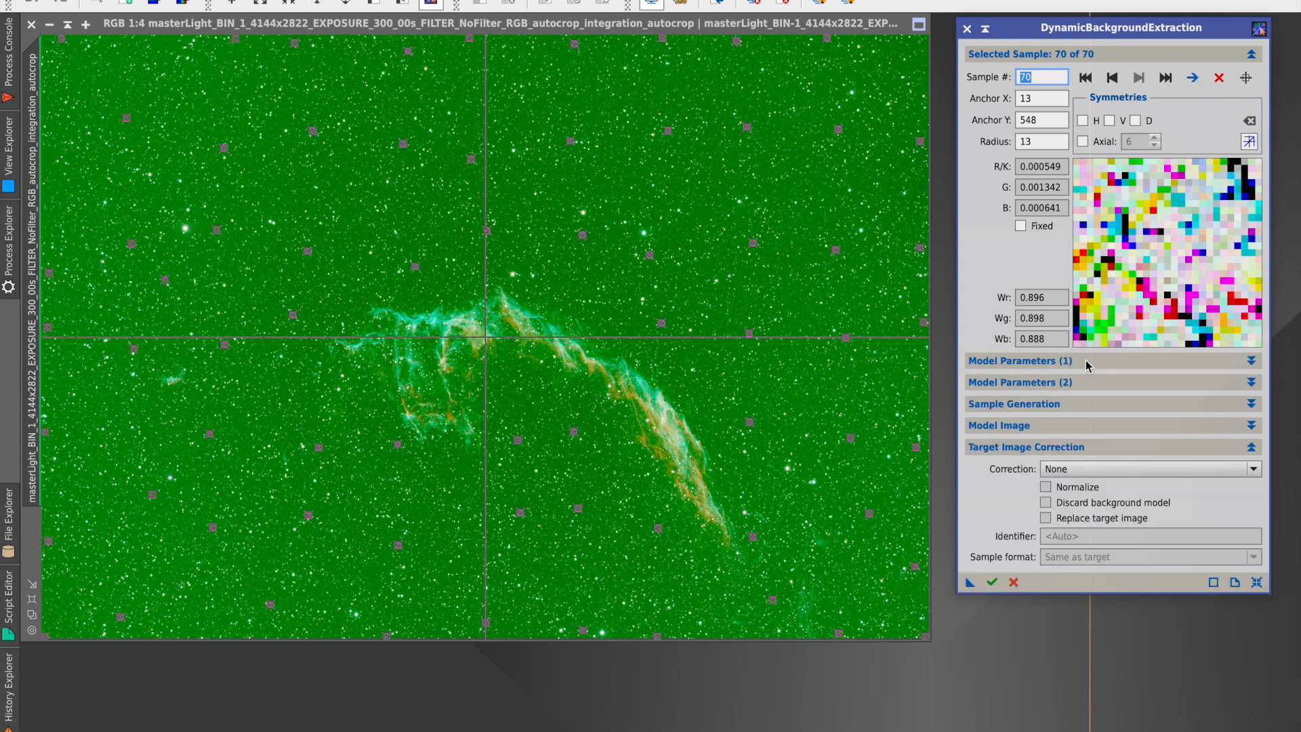
left_click(1077, 467)
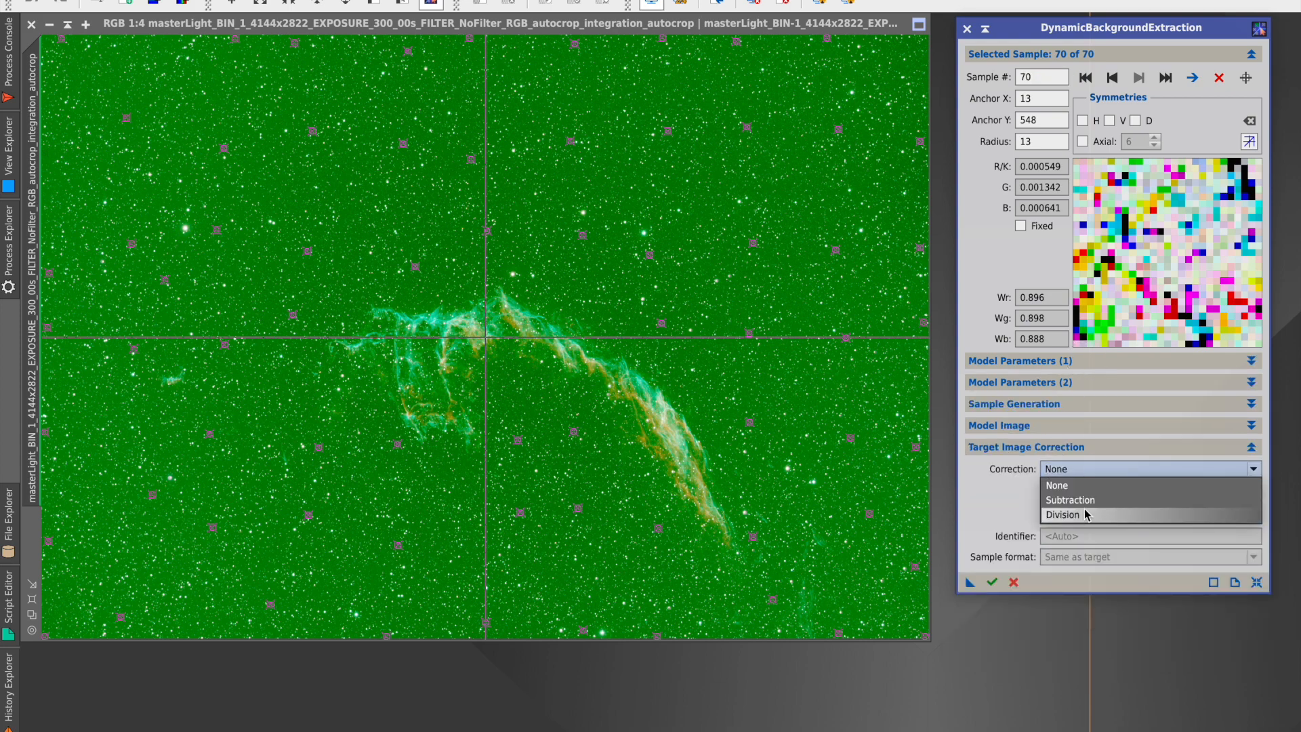
left_click(1091, 500)
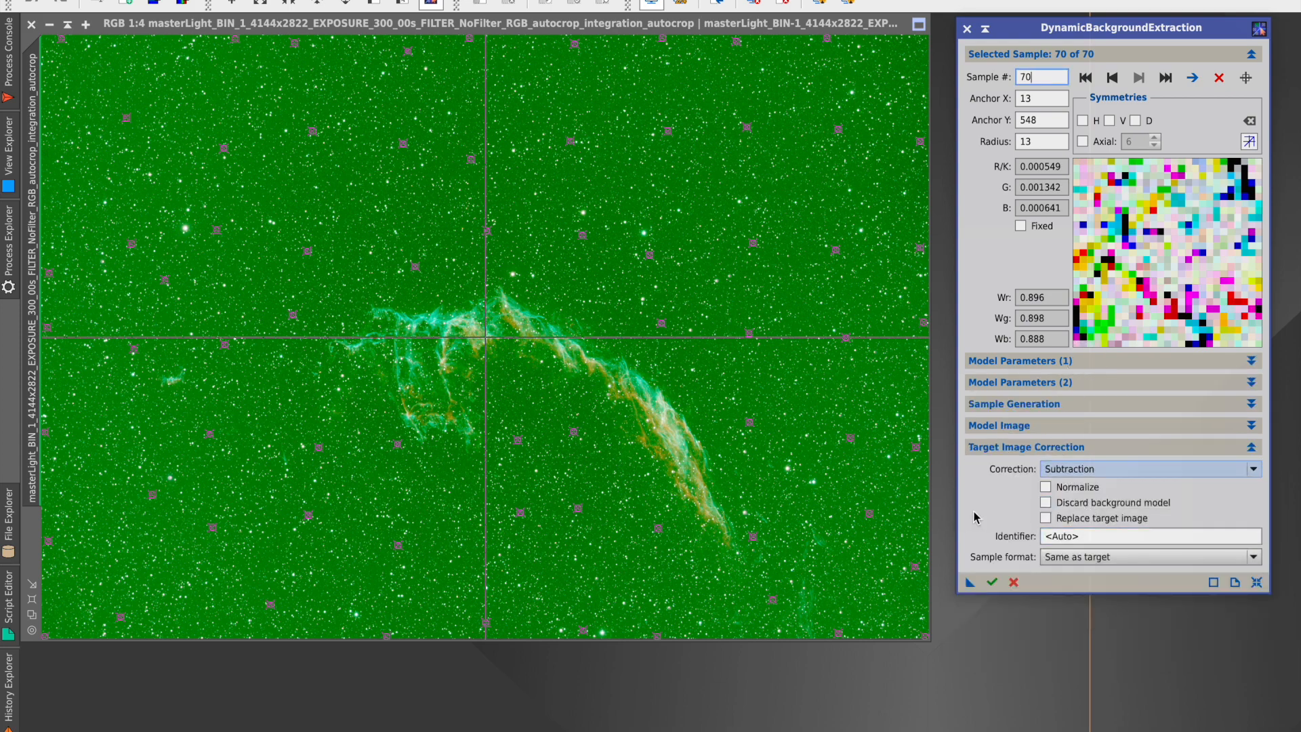
left_click(1067, 519)
left_click_drag(971, 584, 749, 697)
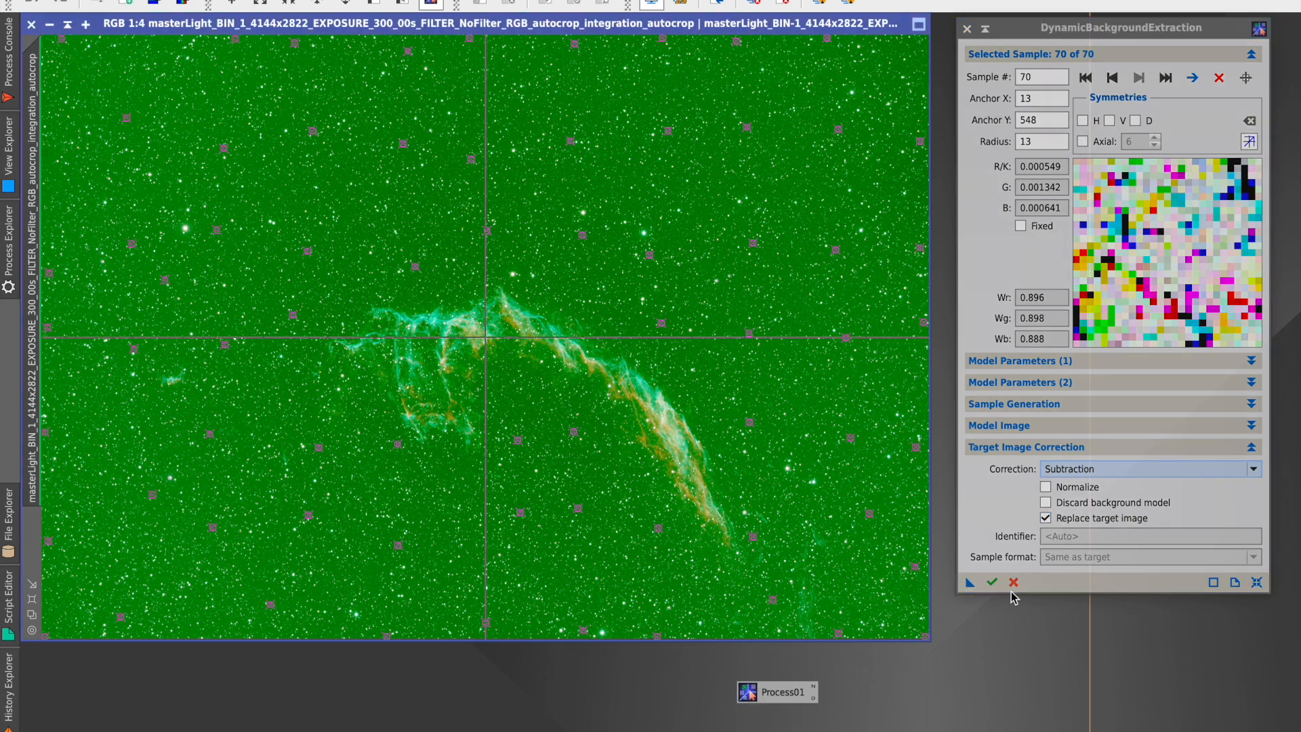
left_click(992, 581)
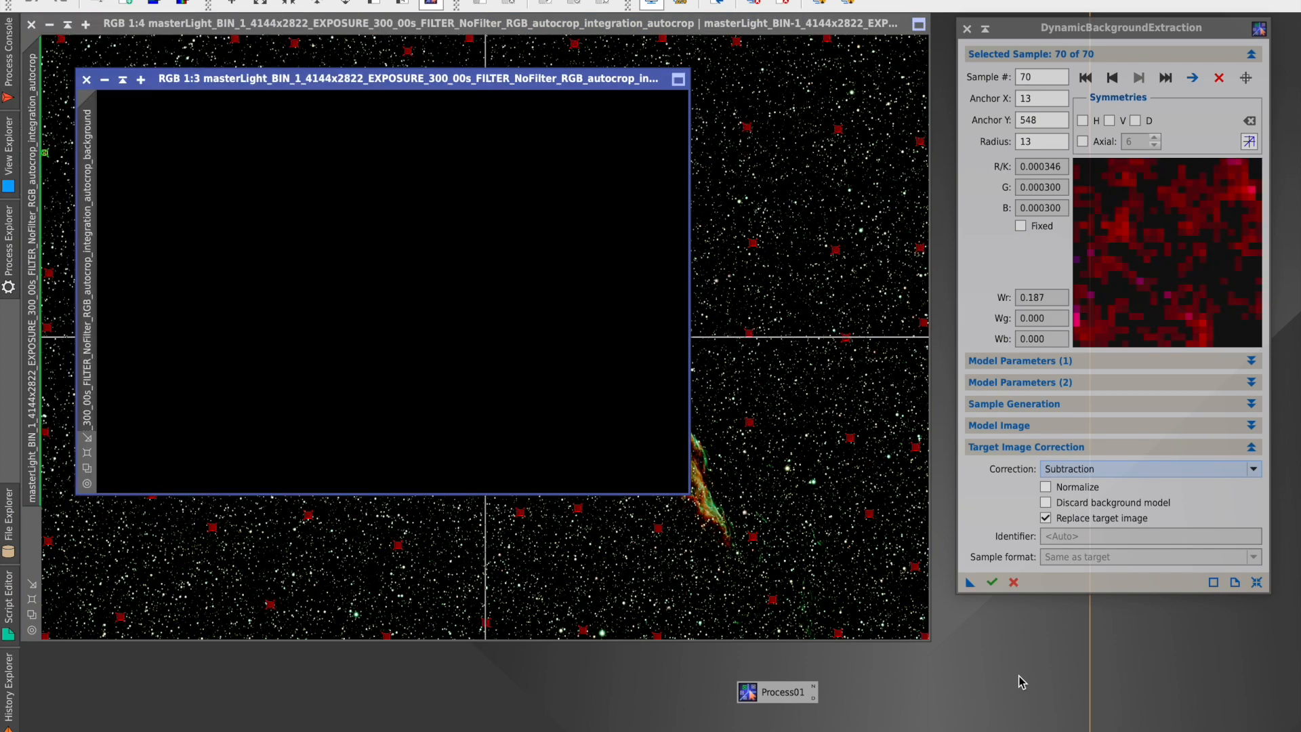
- Close the extraction session and its background model, and reapply the auto-stretch to the corrected image
left_click(968, 29)
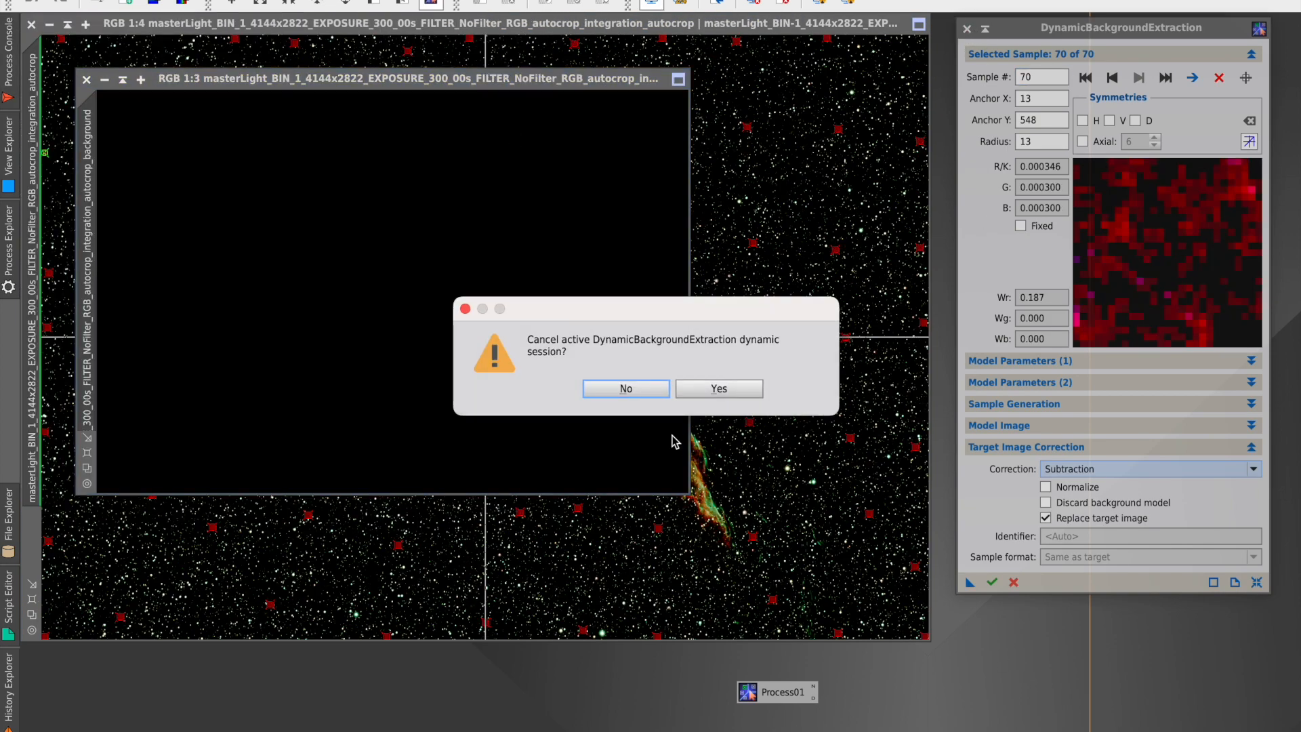
left_click(742, 389)
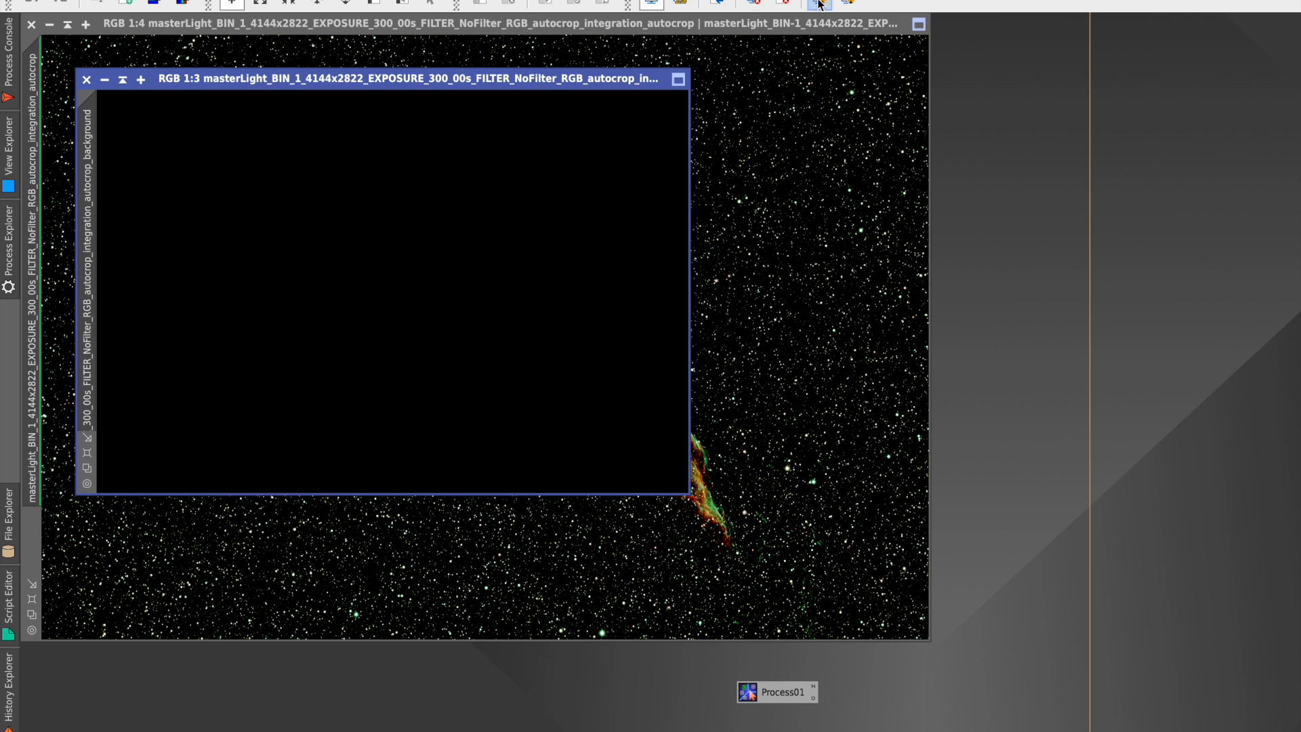
left_click(86, 79)
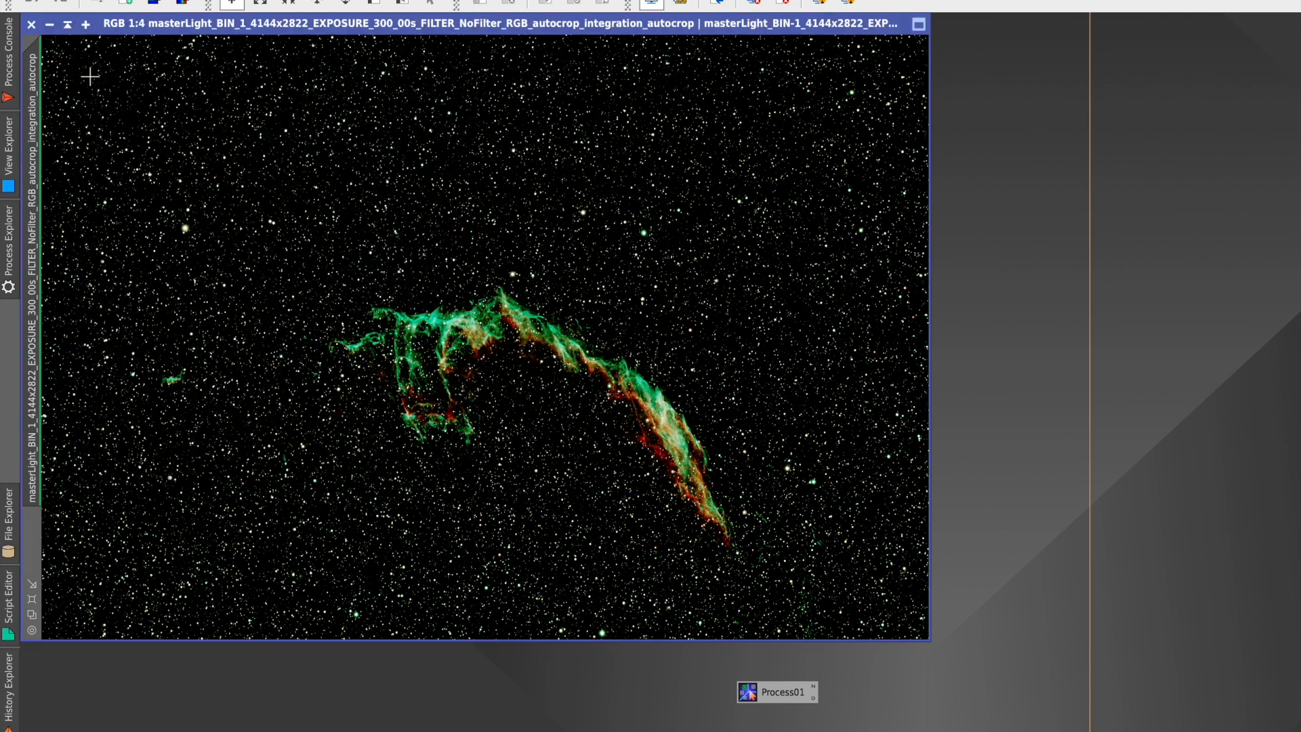
left_click(753, 3)
left_click(820, 3)
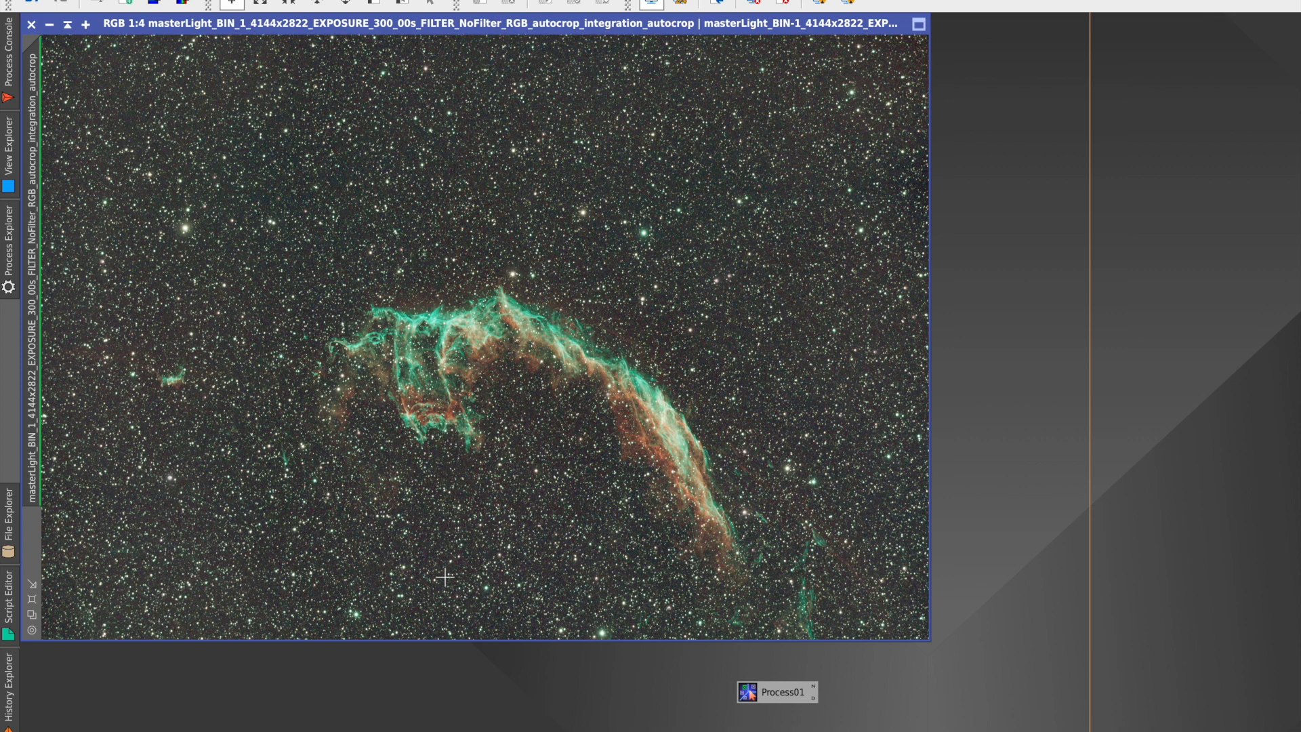
- Run the saved background extraction again with Division as the correction and auto-stretch the new background model
double_click(768, 690)
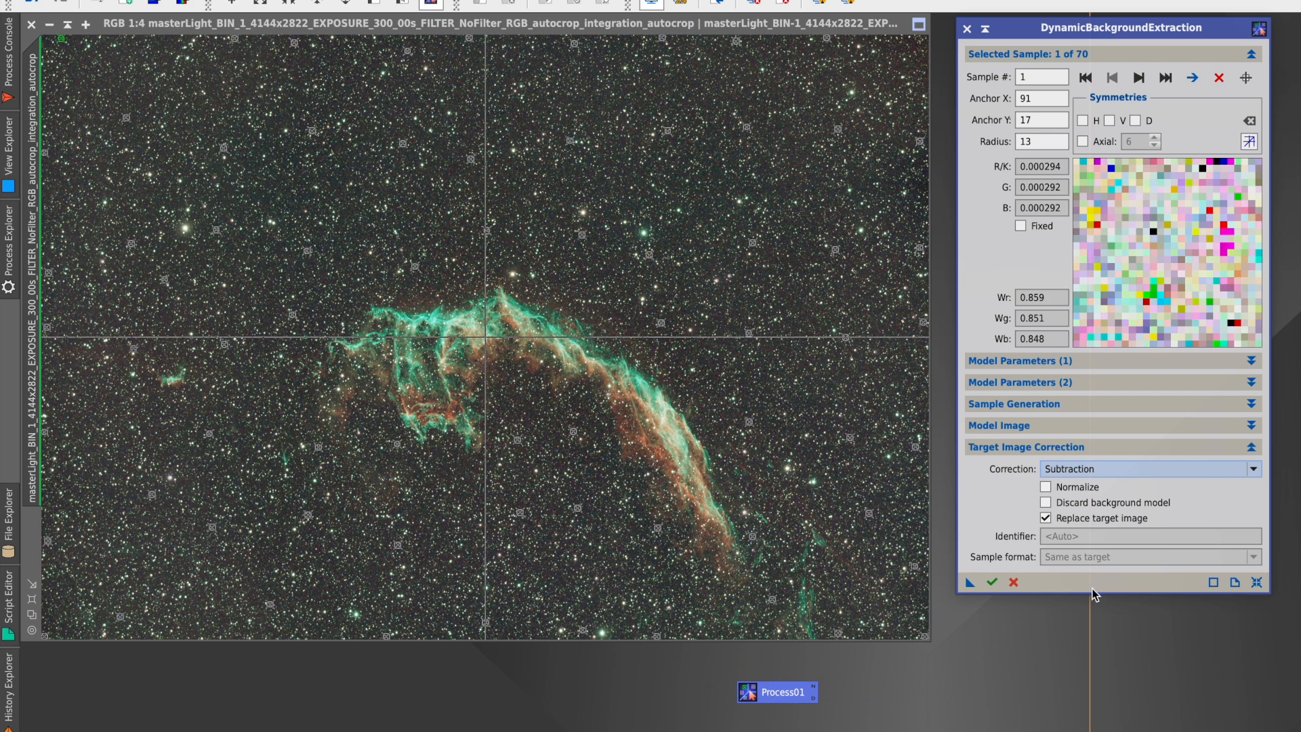
left_click(1138, 467)
left_click(1128, 517)
left_click(992, 583)
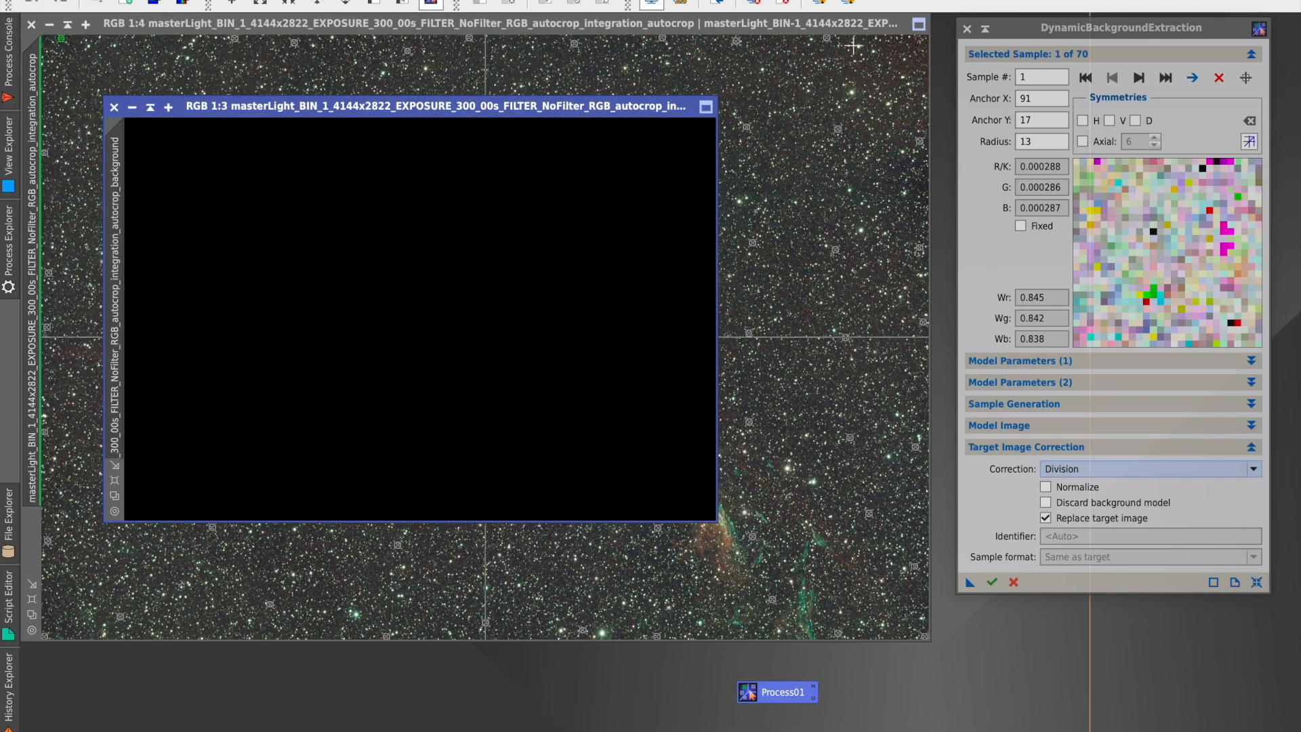
left_click(834, 2)
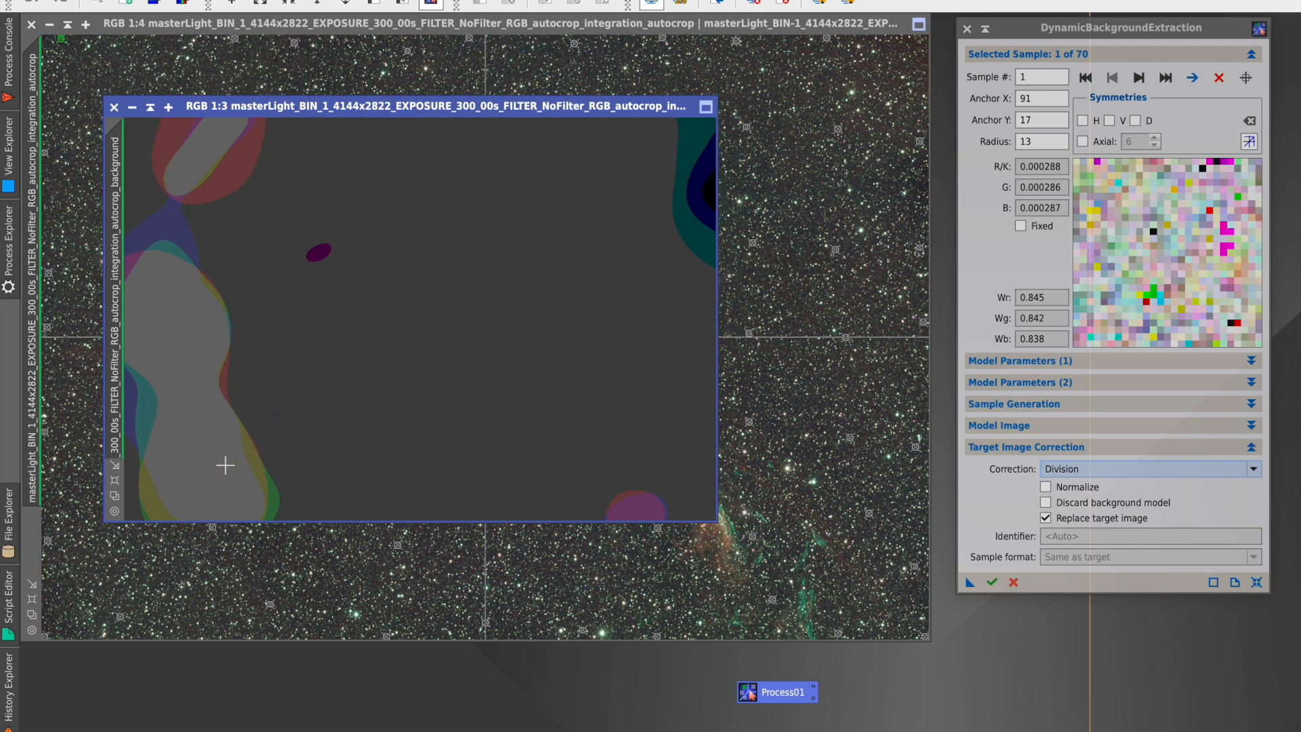
- Close the stretched background model and cancel the active DynamicBackgroundExtraction session
left_click(114, 107)
left_click(967, 28)
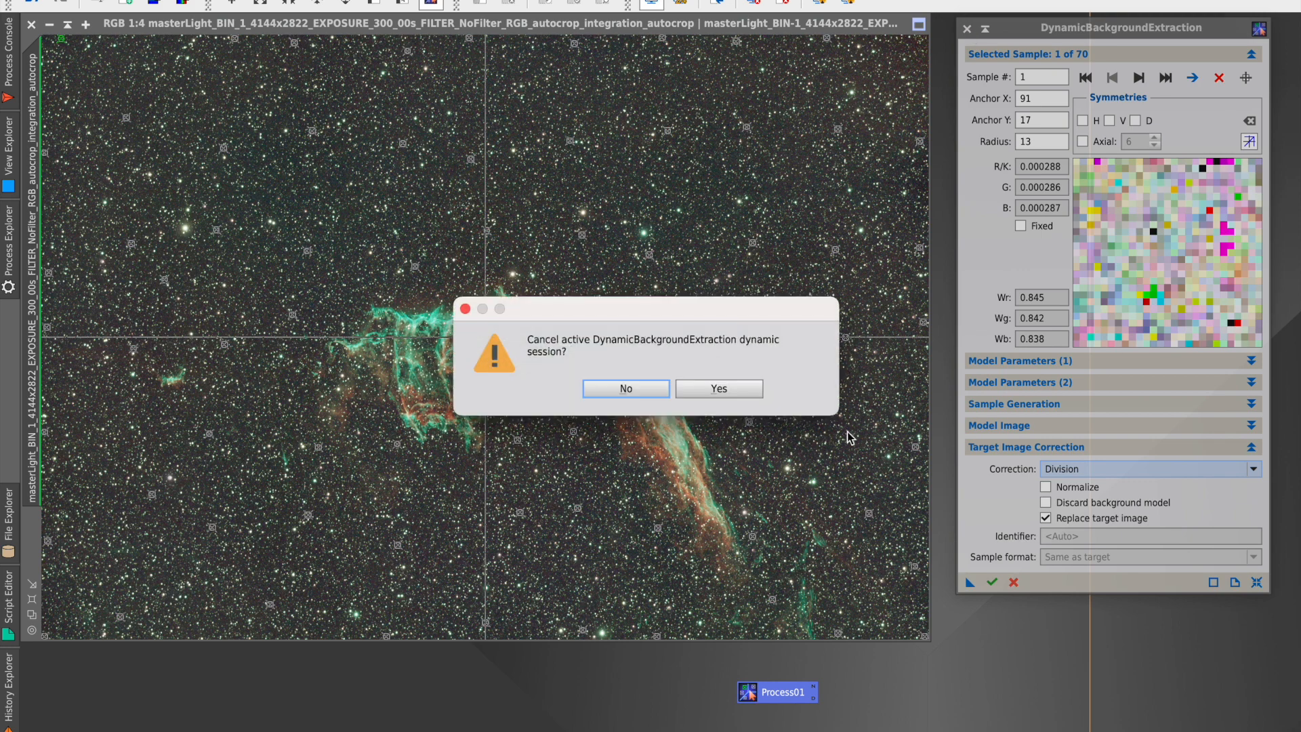
left_click(726, 393)
- Delete the Process01 icon from the workspace, and reset and reapply the auto-stretch on the nebula image
left_click(768, 695)
right_click(769, 697)
left_click(759, 624)
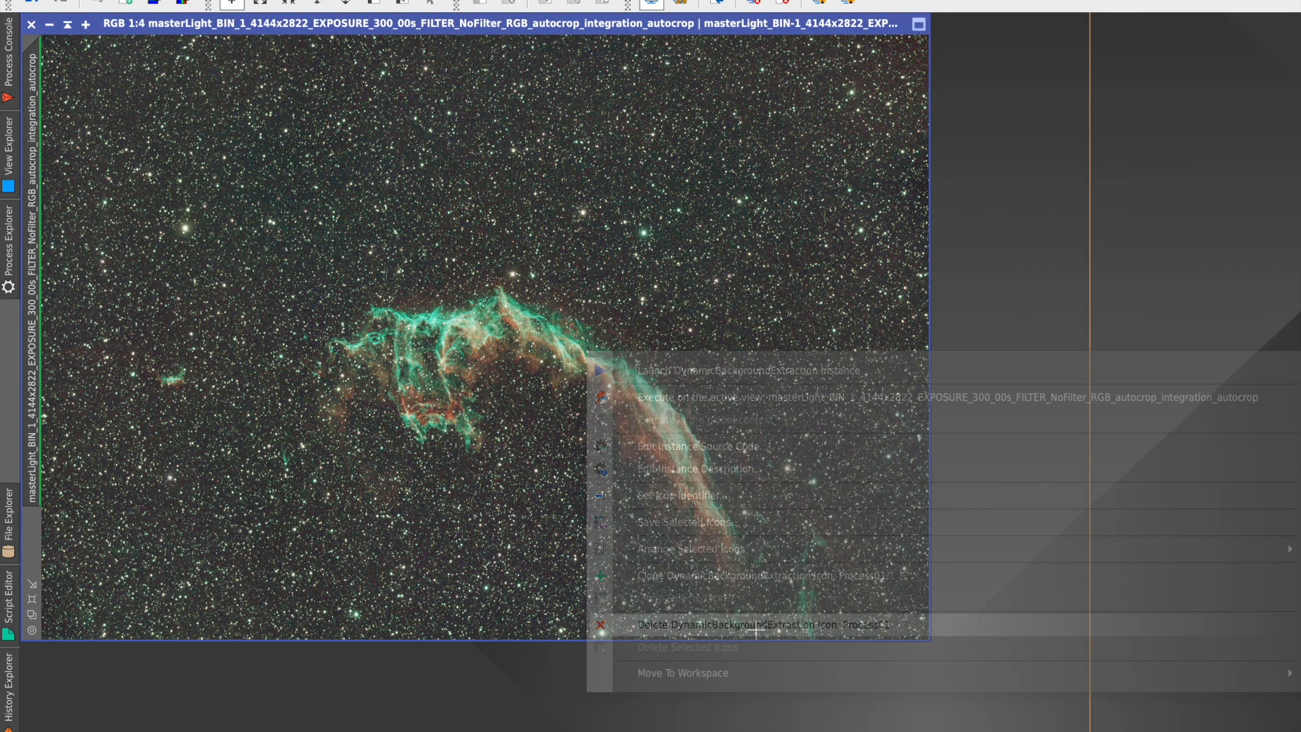
left_click(777, 6)
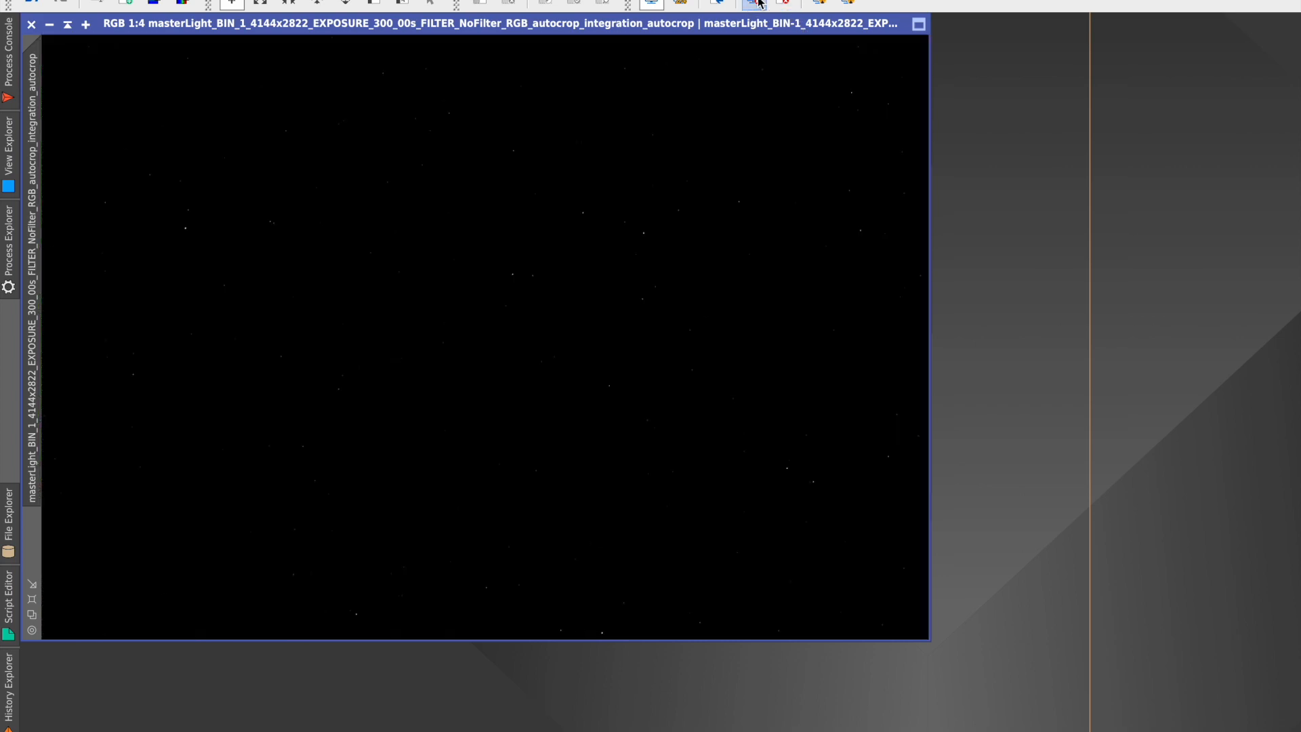
key("ctrl+a")
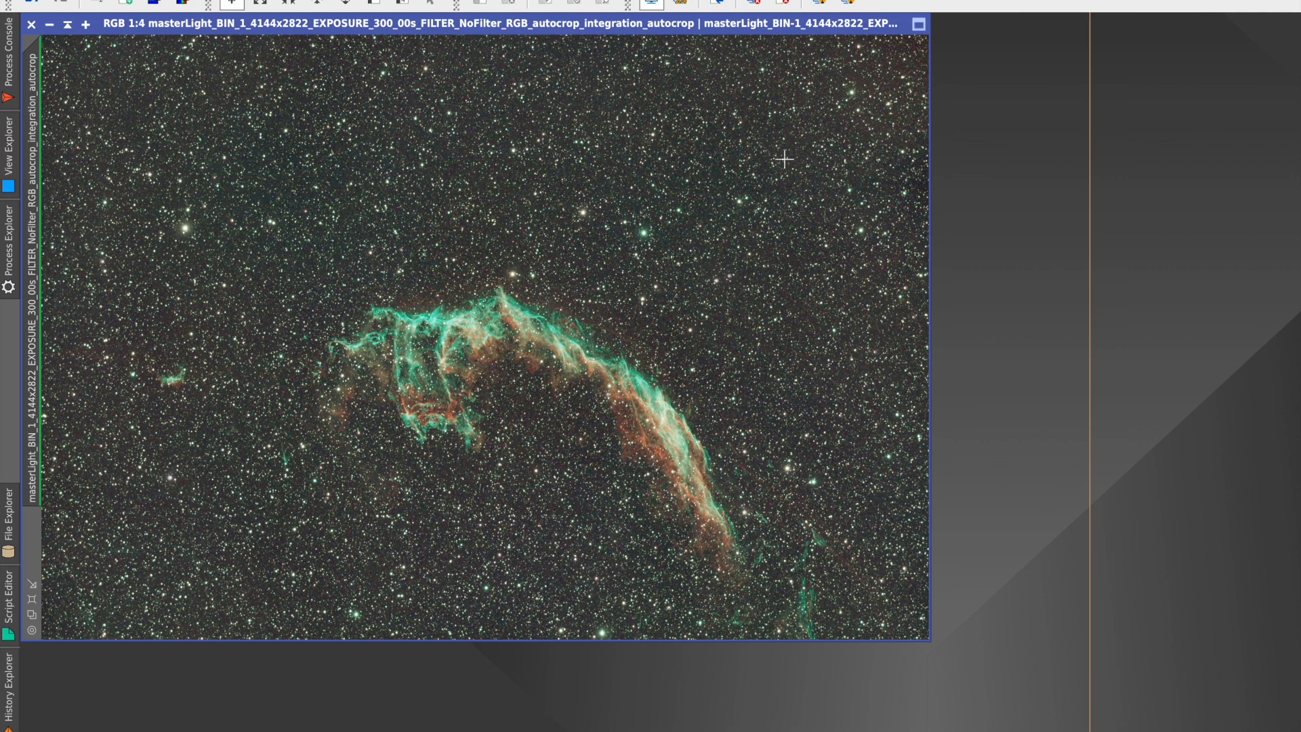
- Remove the green cast from the nebula image with SCNR, using Average Neutral protection and an amount of 1.00, and close the tool
left_click(452, 0)
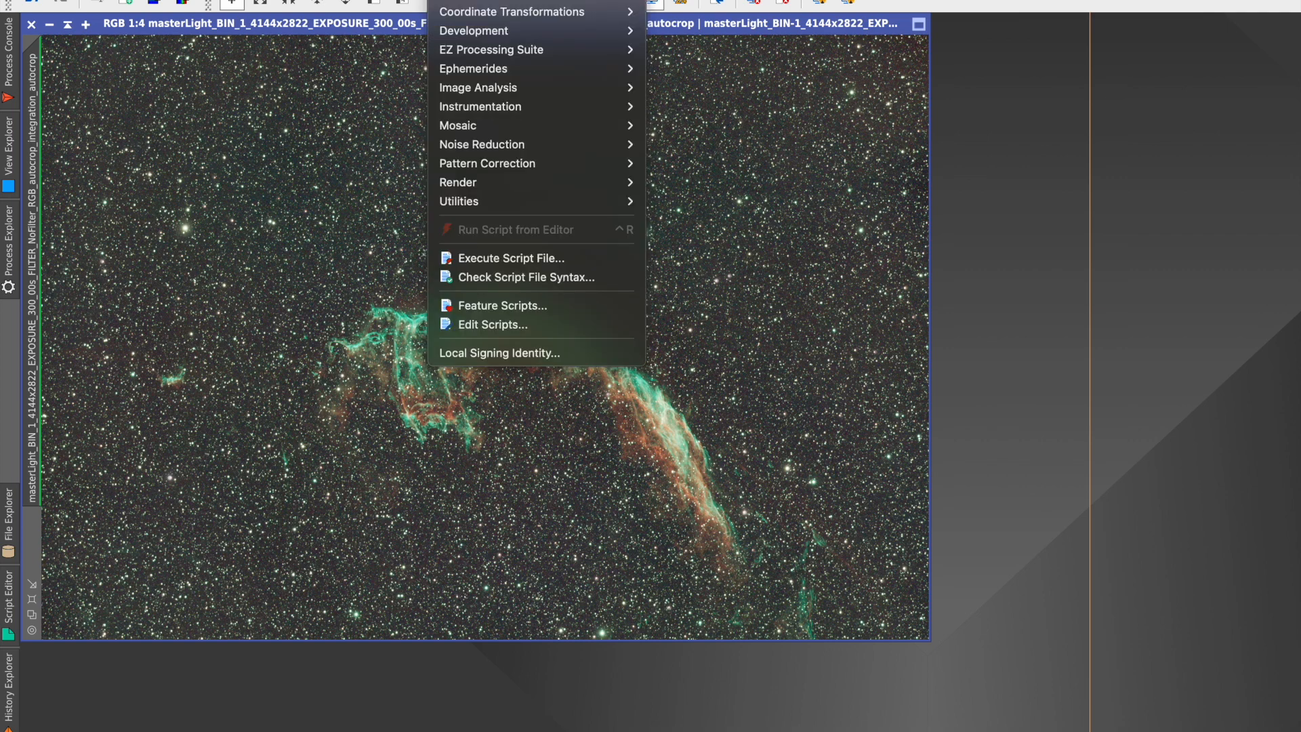
mouse_move(396, 0)
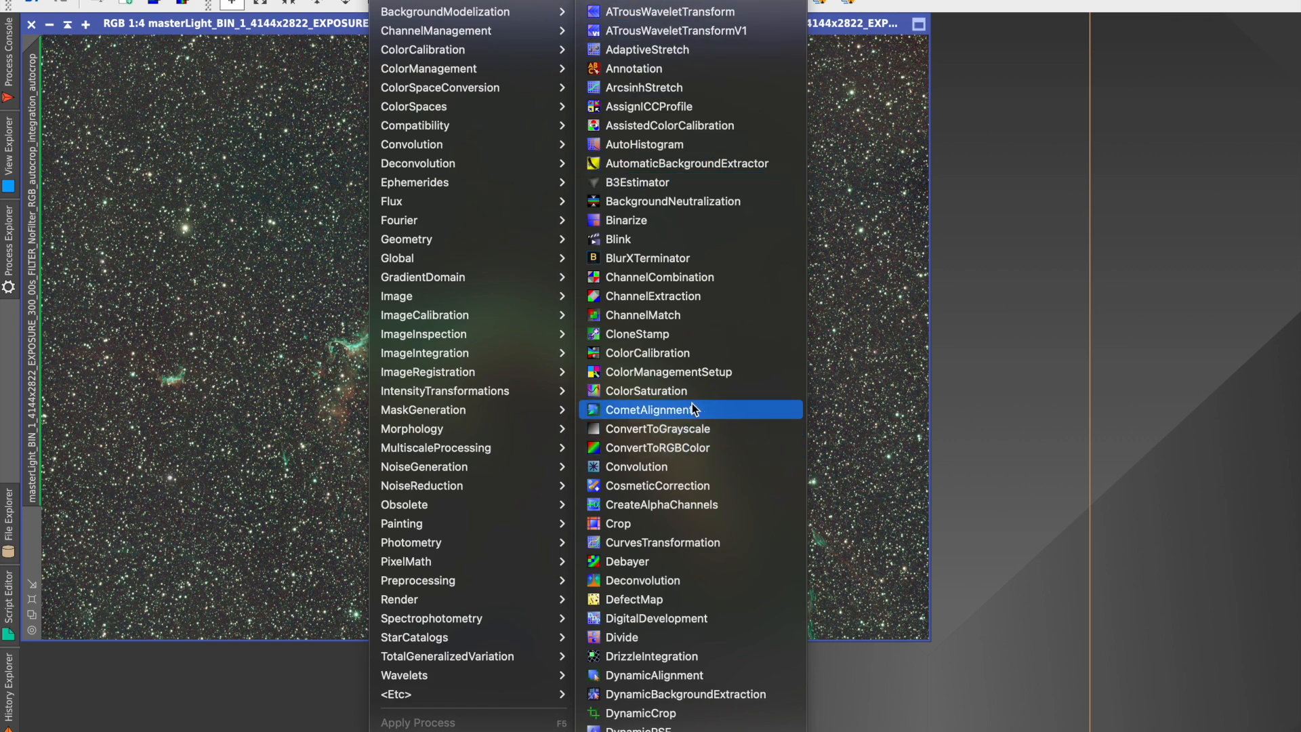
scroll(687, 409, "down", 10)
left_click(677, 449)
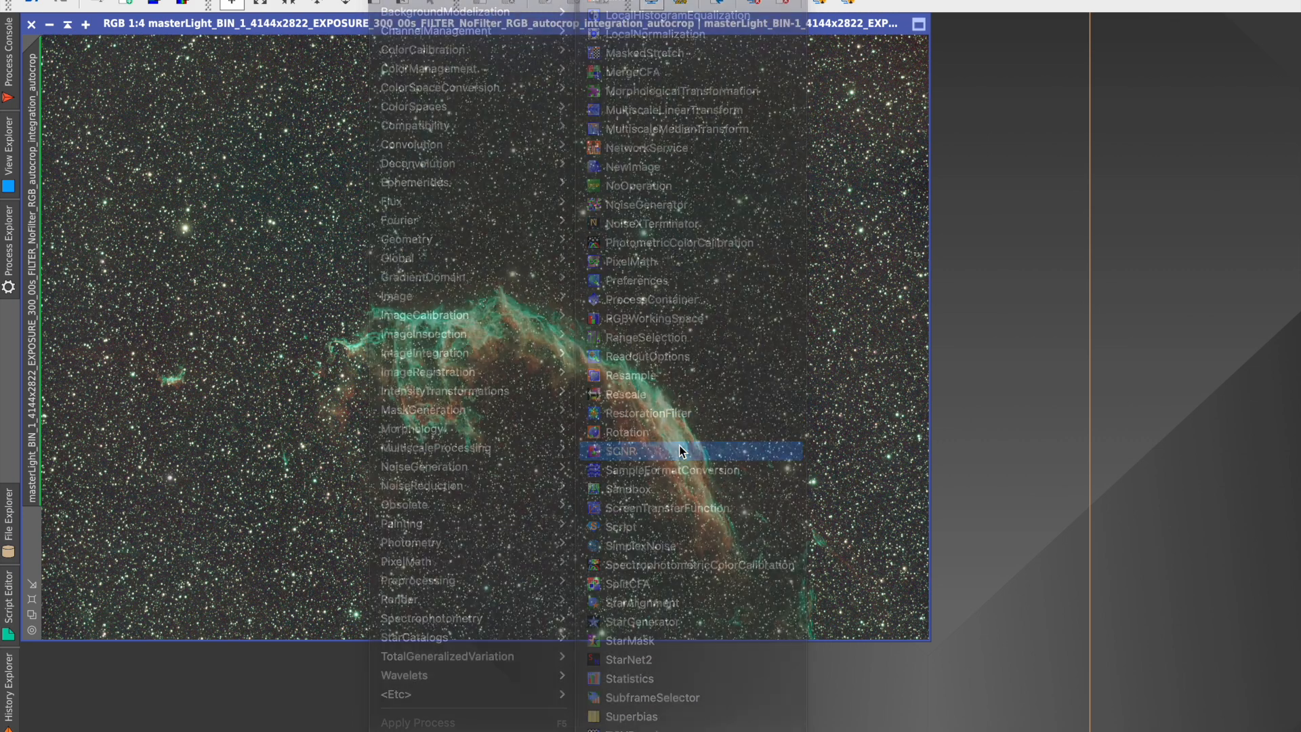
left_click_drag(969, 329, 684, 326)
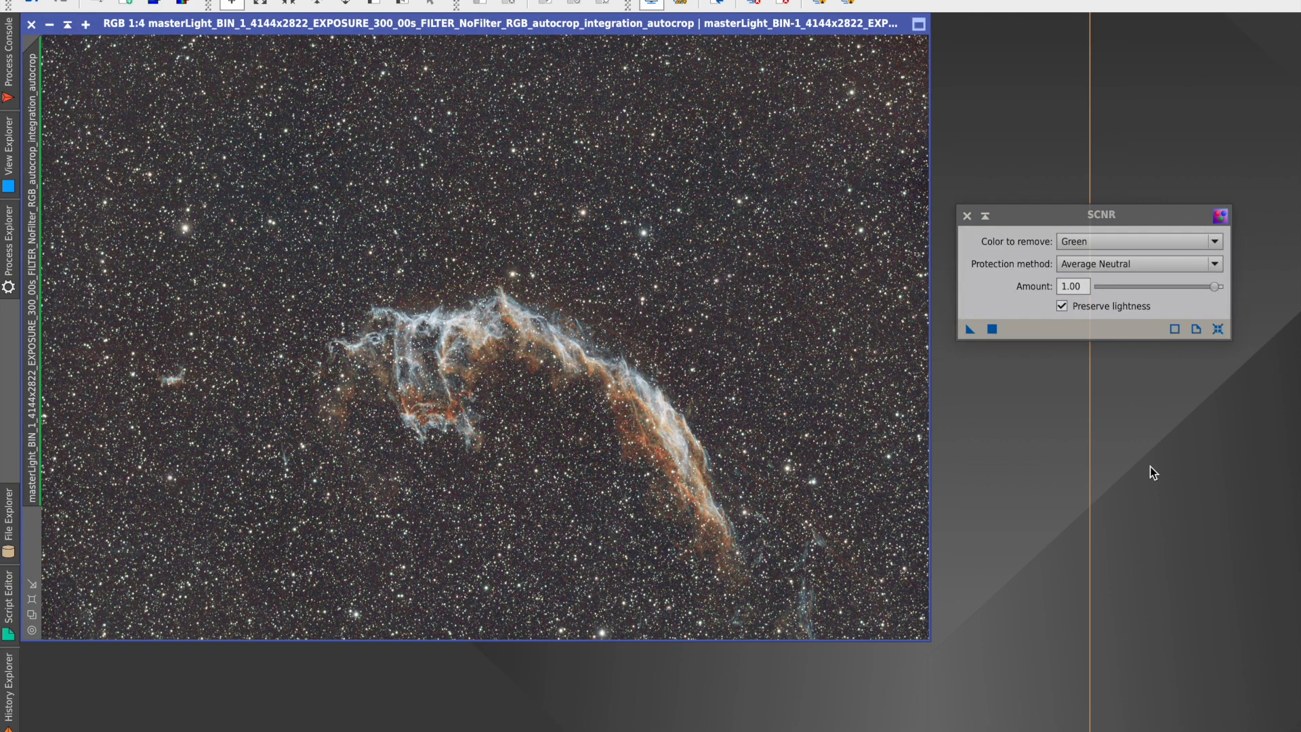
left_click(967, 216)
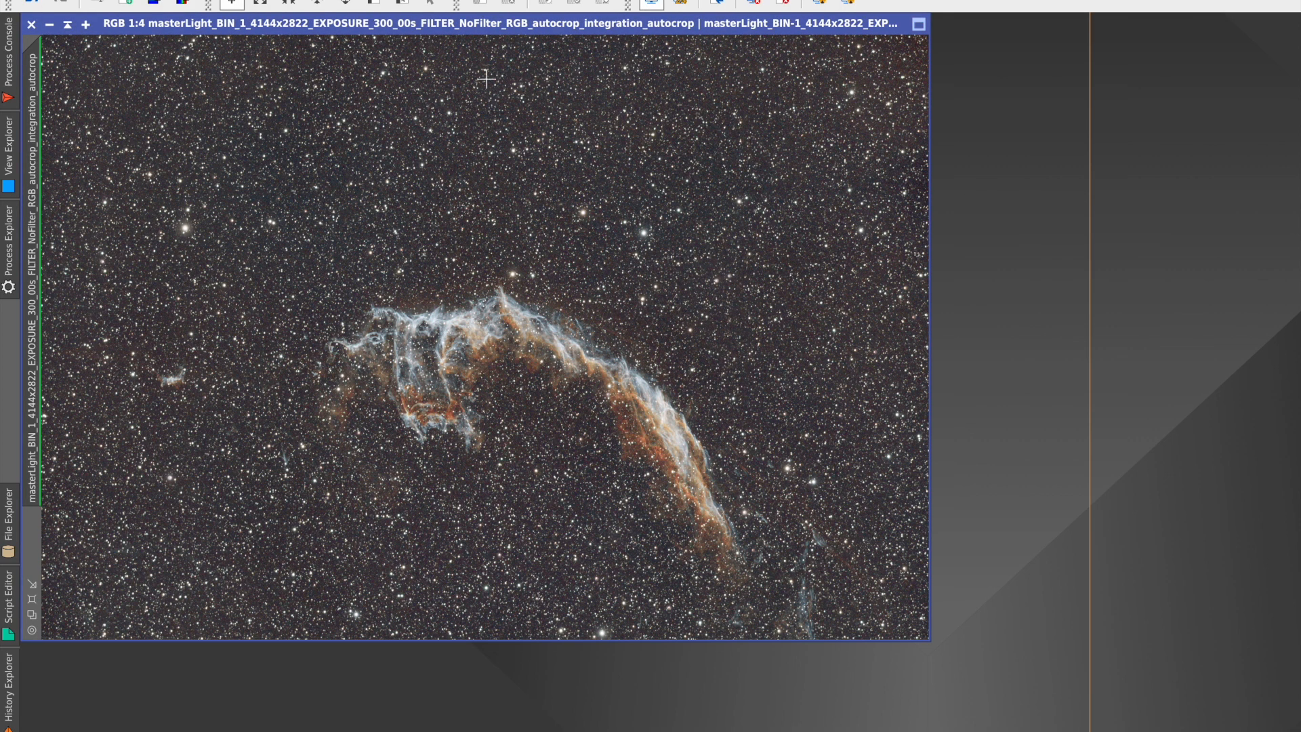
- Calibrate the nebula image's colours with PhotometricColorCalibration, using Average Spiral Galaxy as white reference and background neutralization, and close the graphs and tool
left_click(400, 0)
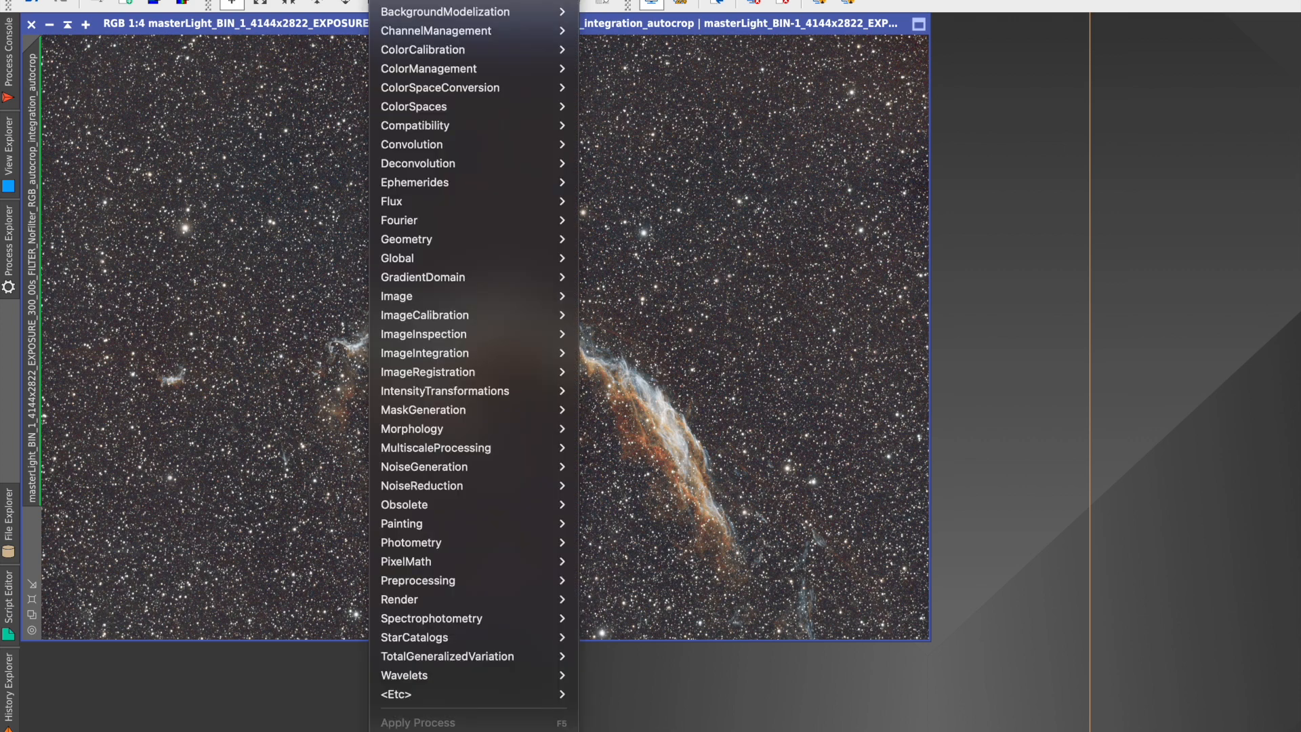
mouse_move(420, 0)
mouse_move(498, 51)
left_click(645, 127)
left_click(967, 88)
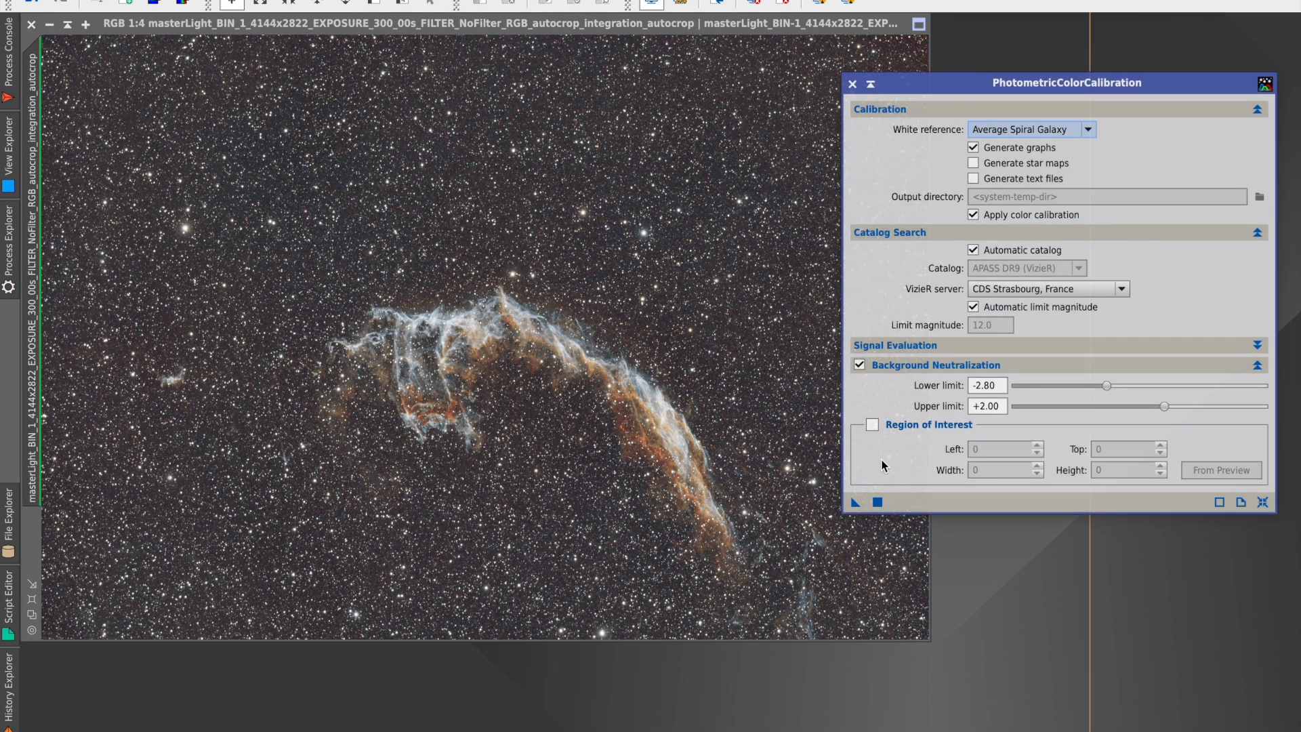
left_click(854, 502)
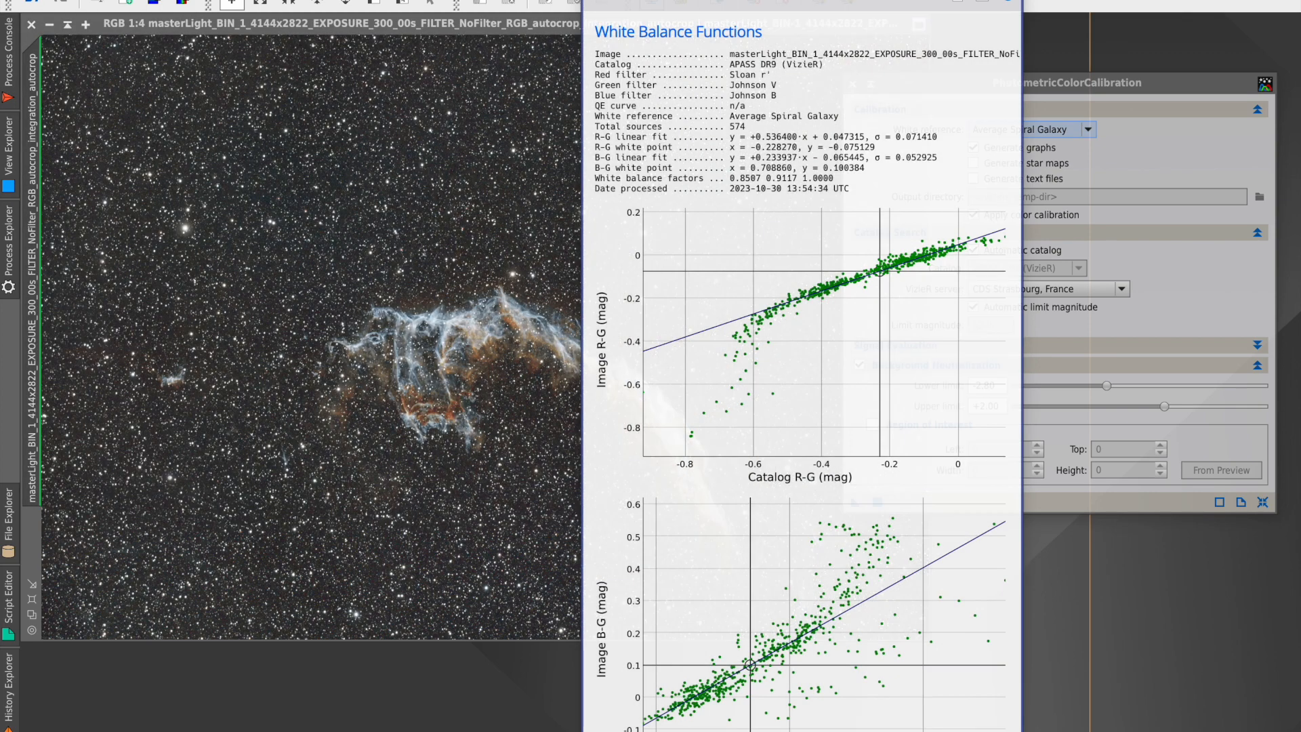
left_click(1008, 1)
left_click(853, 85)
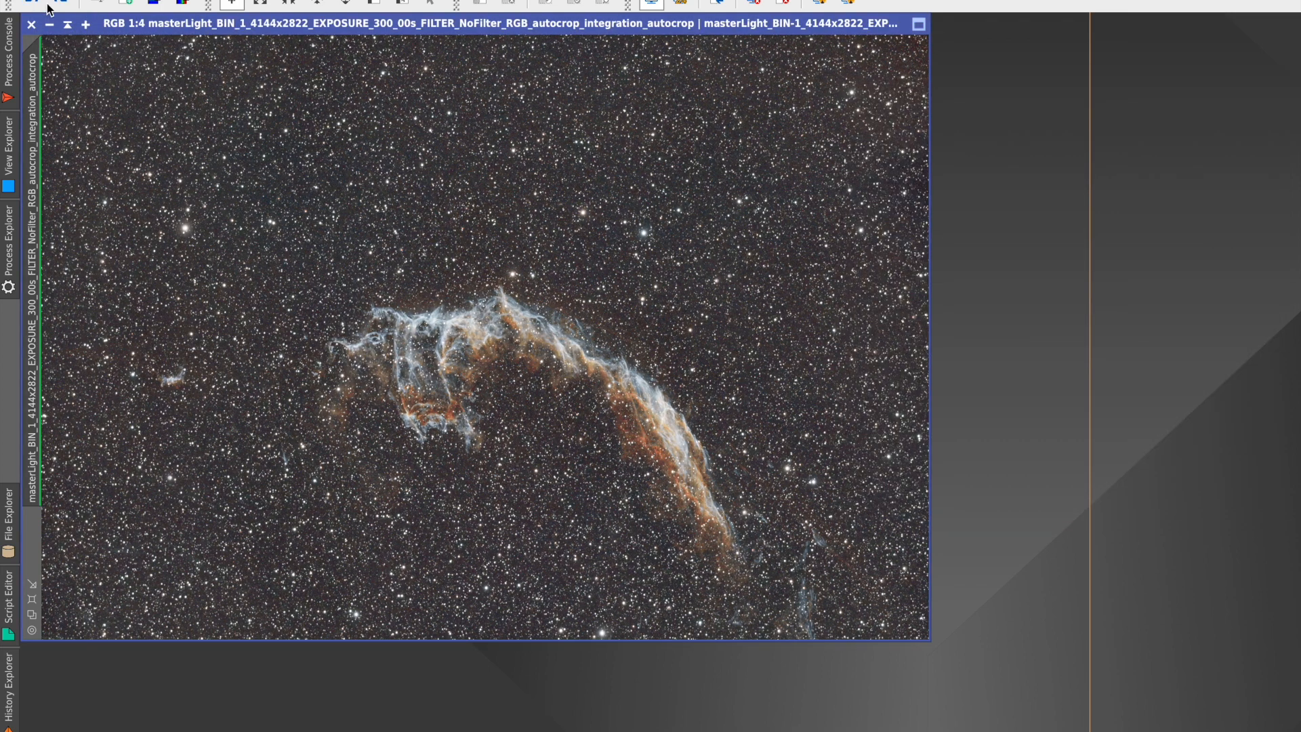
left_click(70, 3)
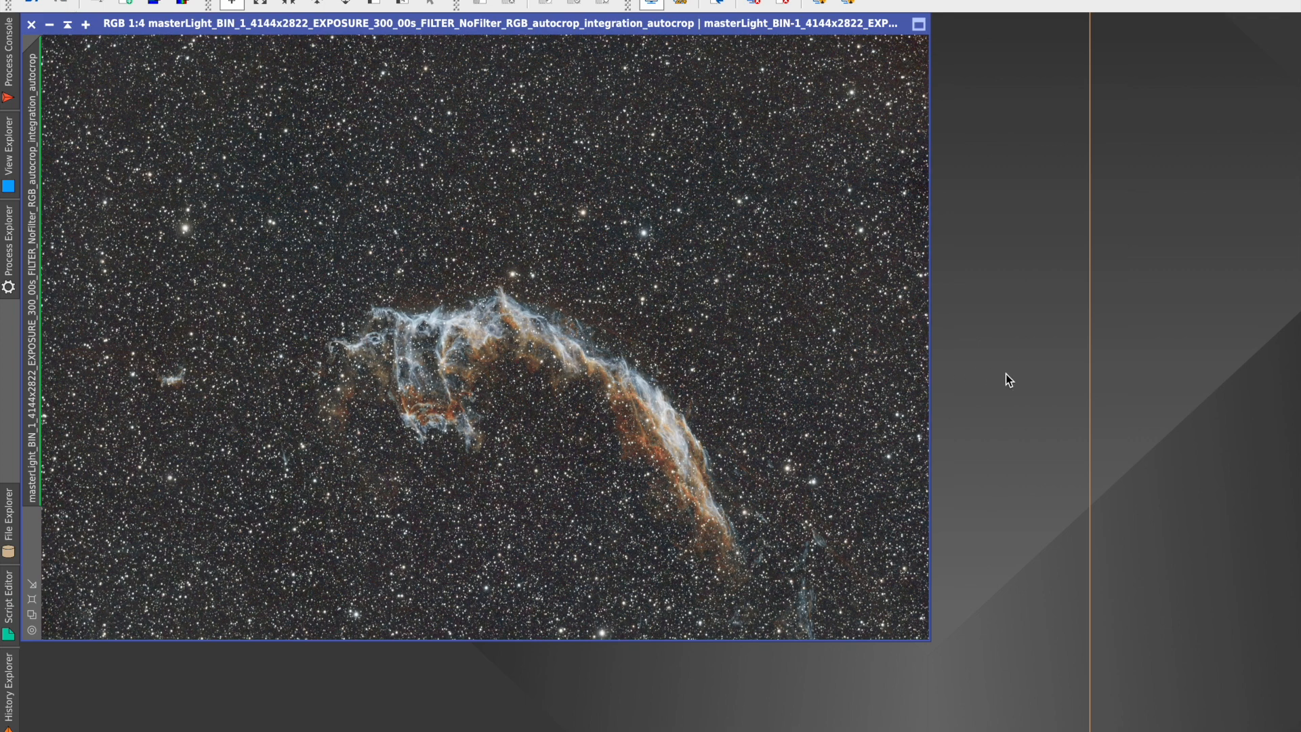
- Remove the screen auto-stretch and stretch the image with EZ Soft Stretch, using target median 0.20, expand low 0.05 and aggressiveness 5.00
left_click(753, 3)
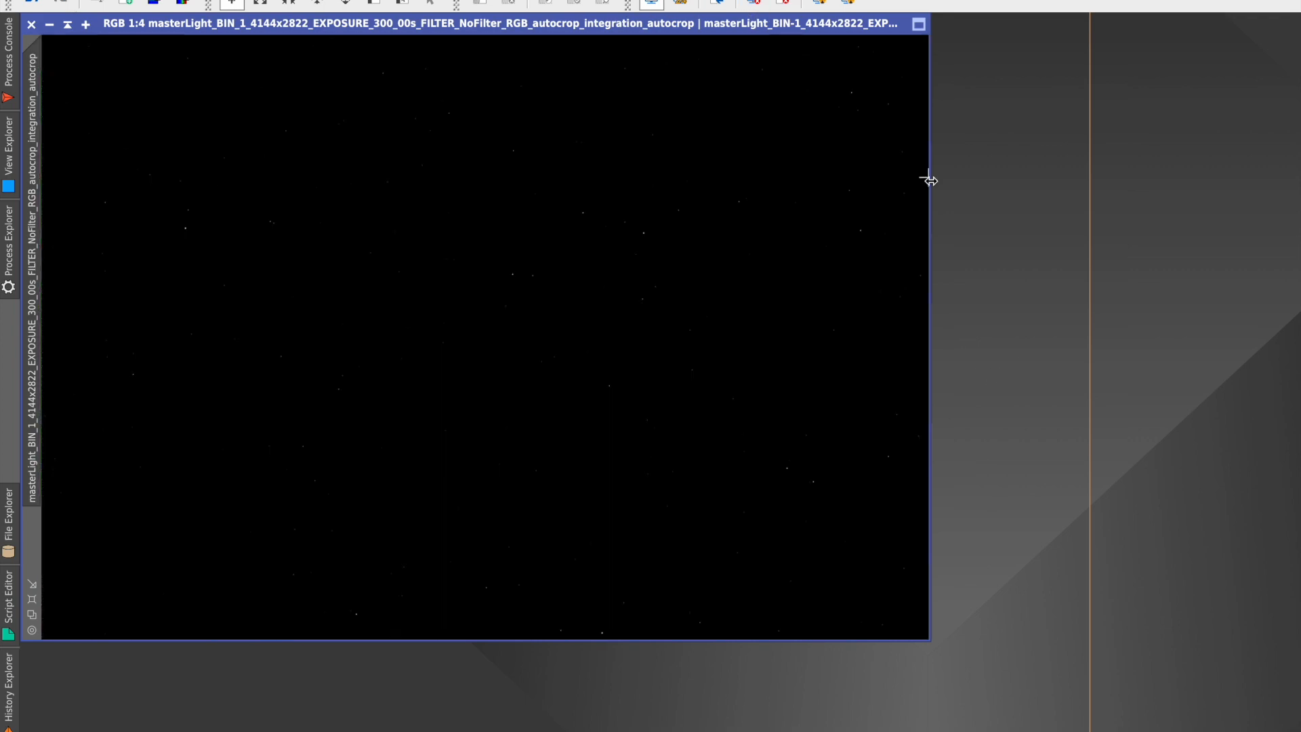
left_click(393, 0)
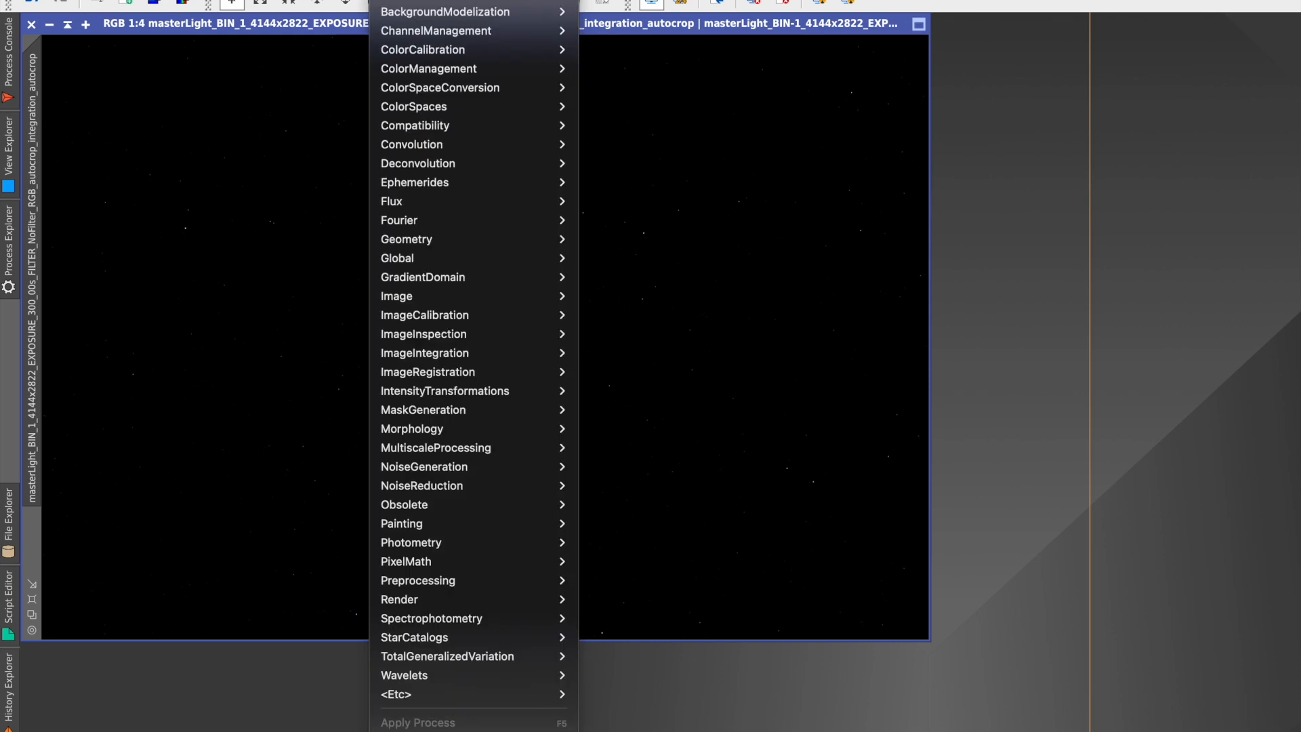
mouse_move(452, 0)
mouse_move(461, 51)
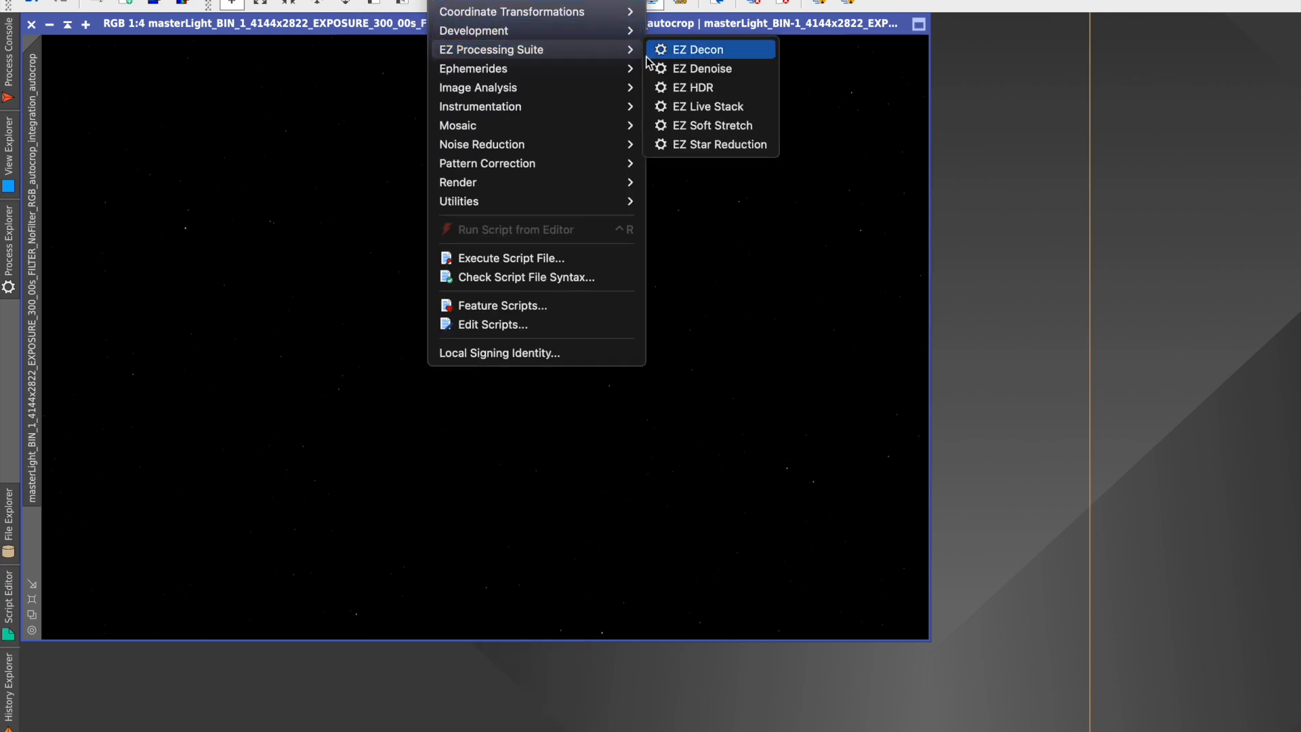
left_click(705, 130)
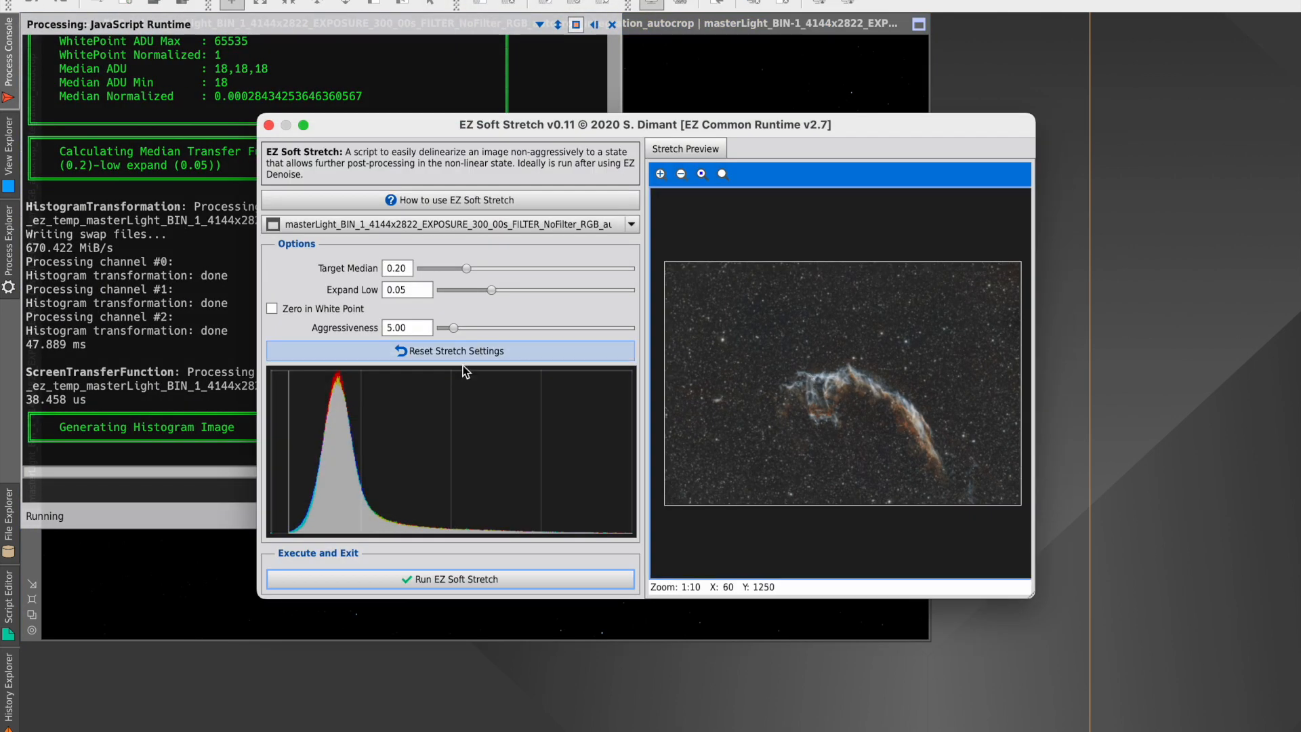
left_click(406, 579)
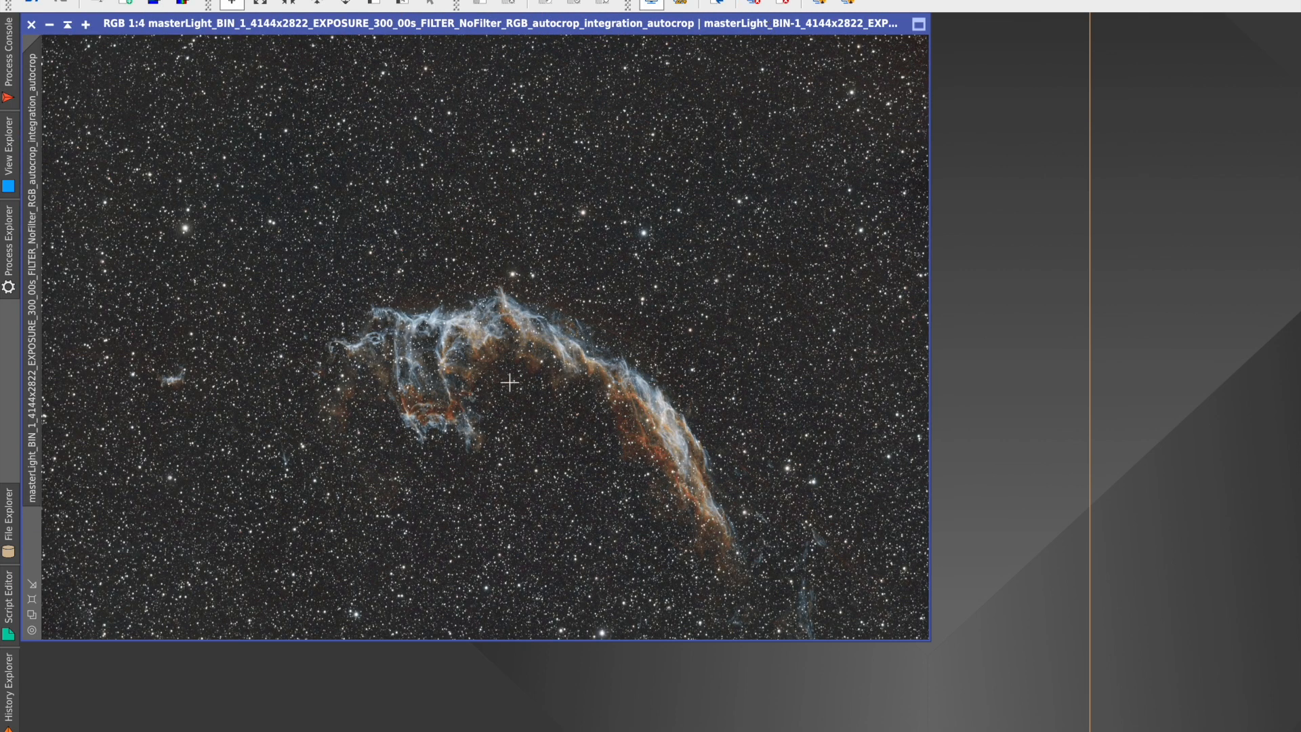
- Sharpen the nebula image with BlurXTerminator, using Sharpen Stars 0.20, Adjust Star Halos 0.00, Automatic PSF and Sharpen Nonstellar 0.90
left_click(32, 631)
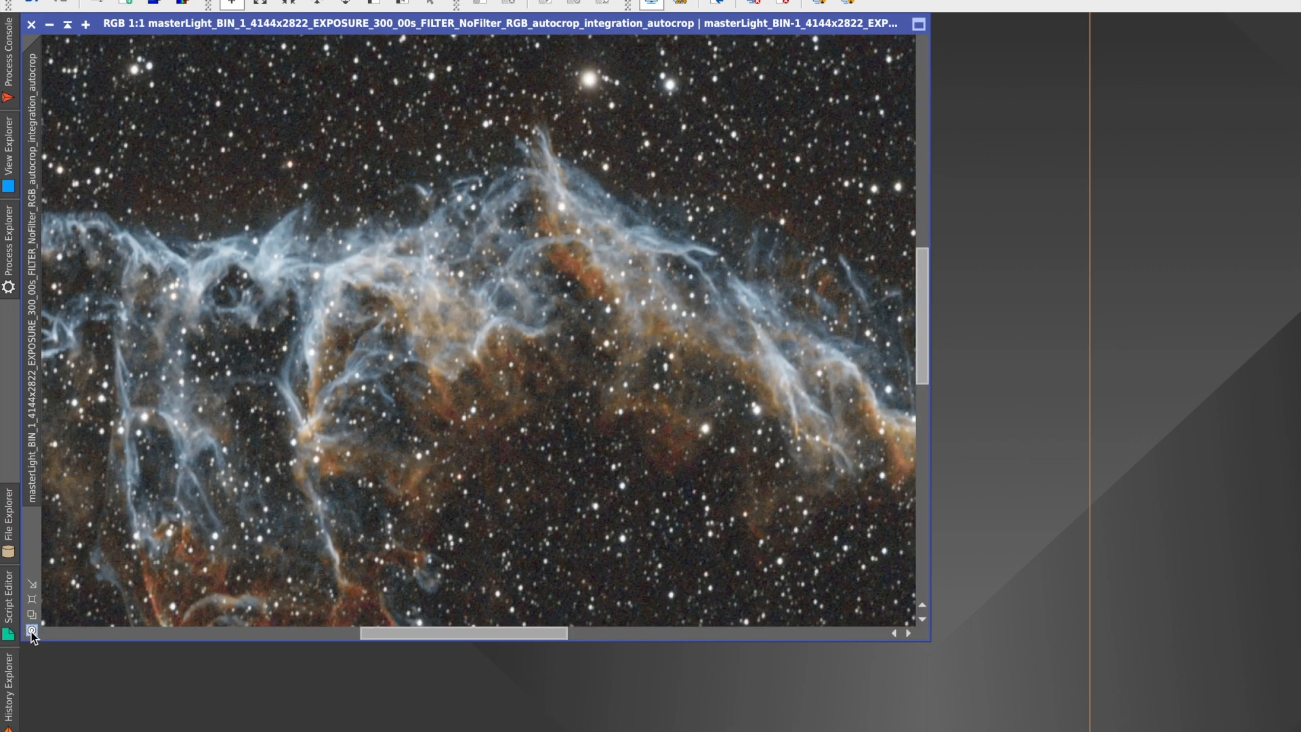
left_click_drag(385, 633, 336, 644)
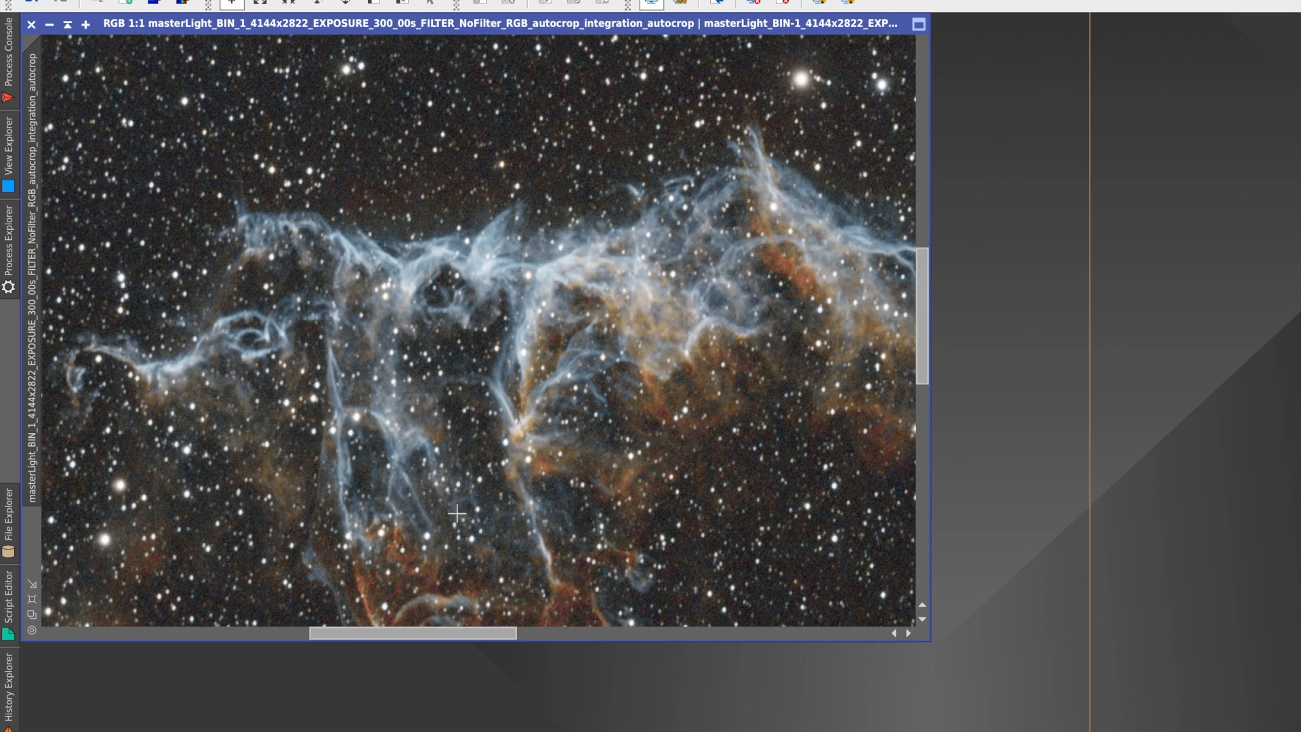
left_click_drag(926, 267, 935, 293)
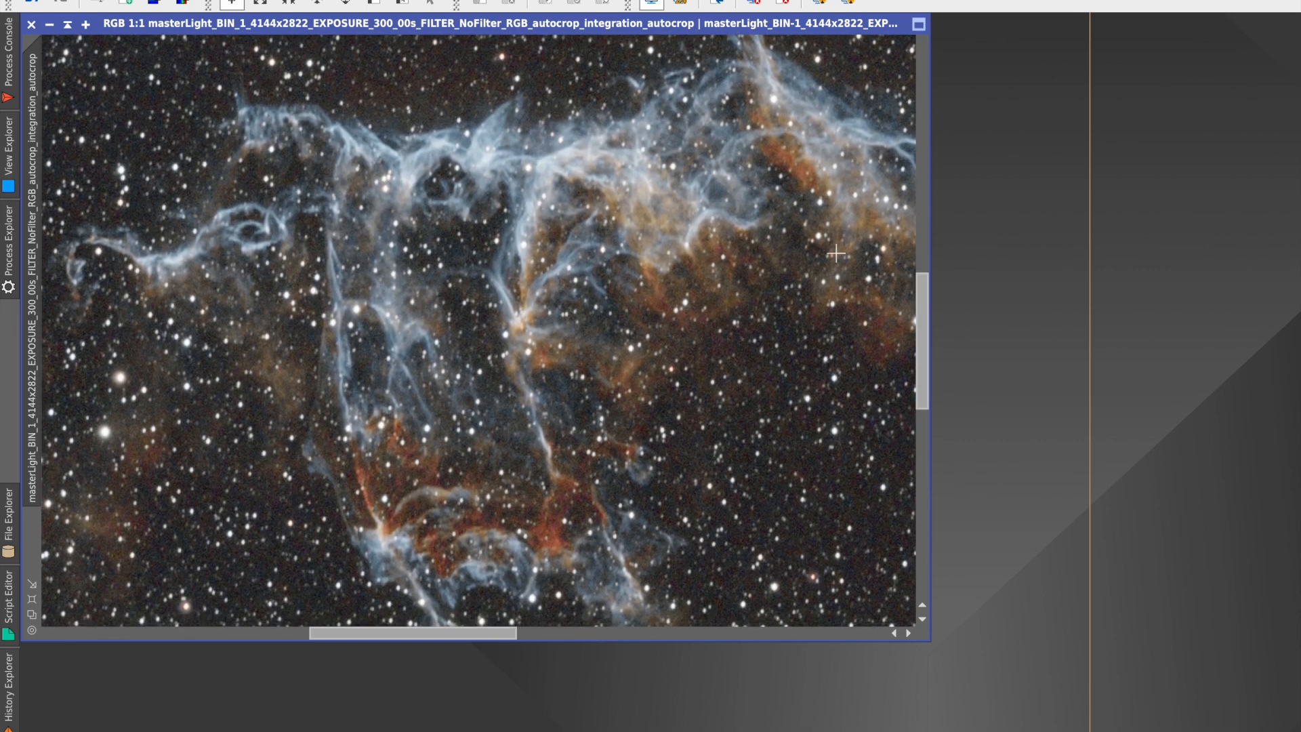
left_click(394, 0)
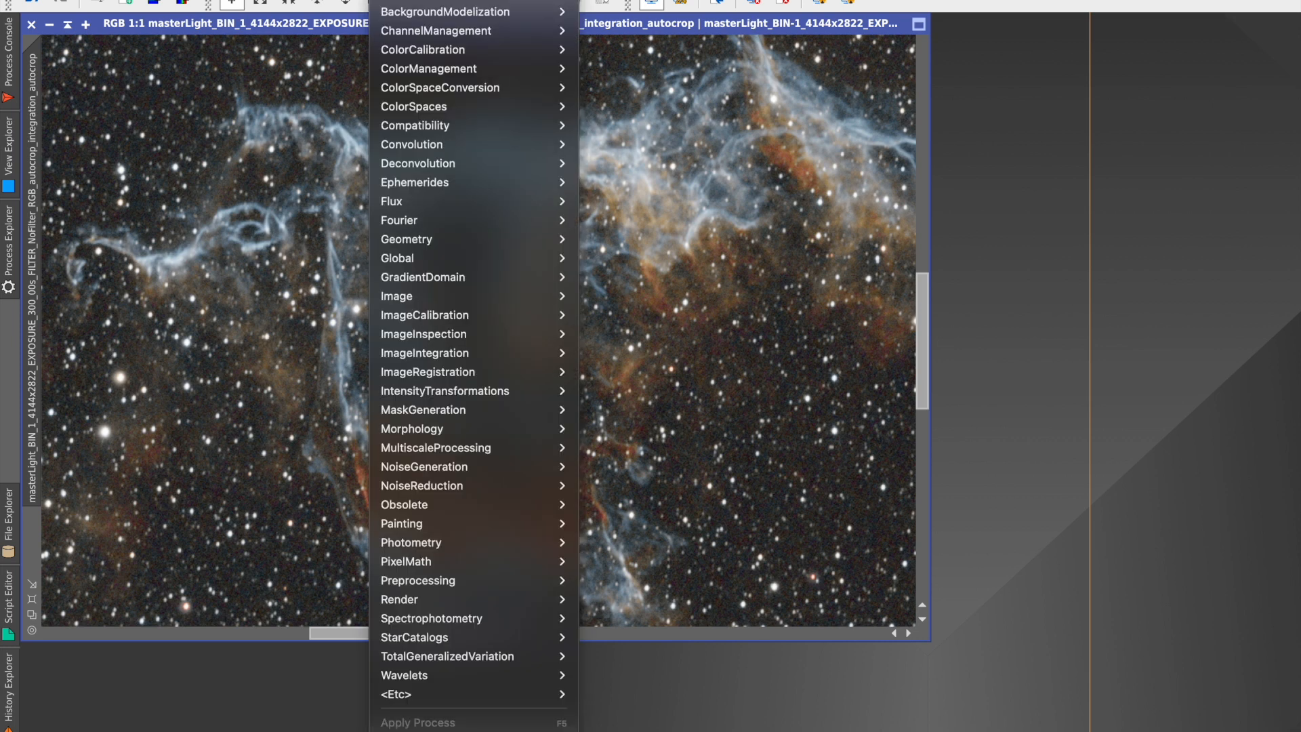
mouse_move(420, 0)
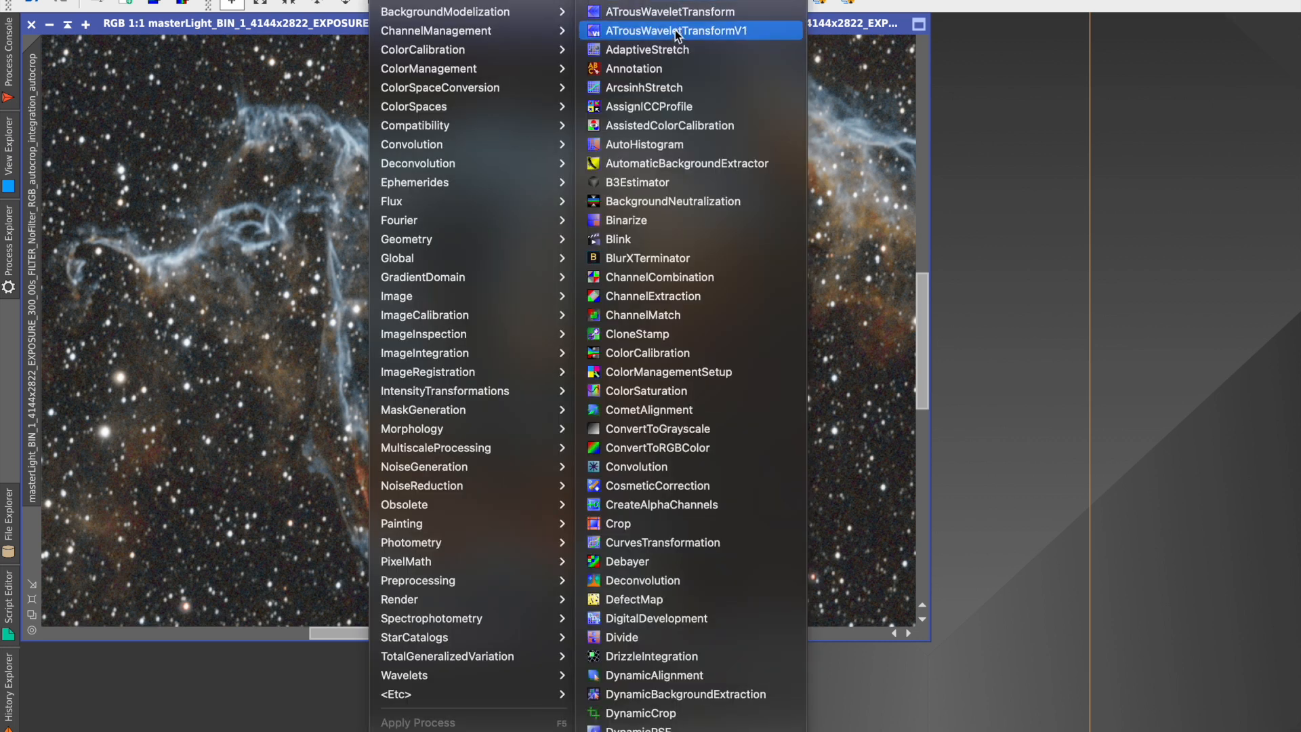
left_click(683, 258)
left_click(1051, 107)
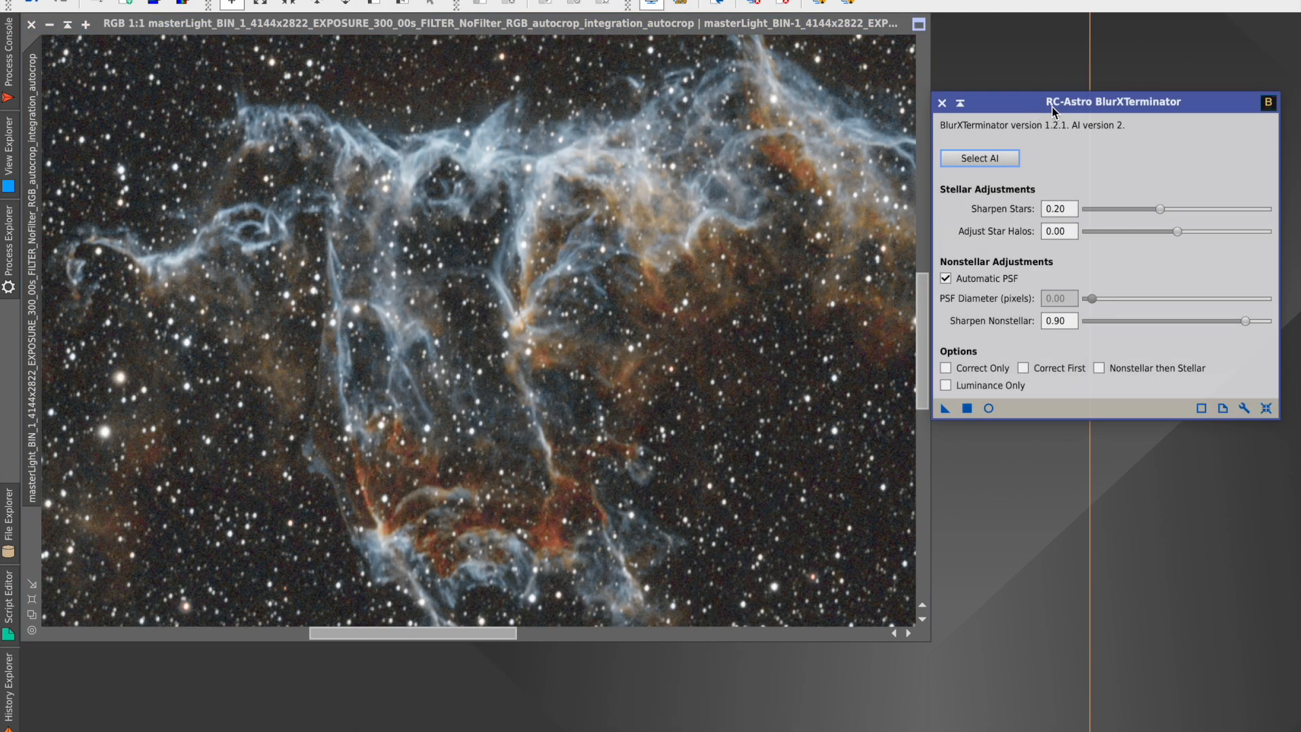
left_click(1020, 244)
left_click(1263, 411)
left_click(1068, 210)
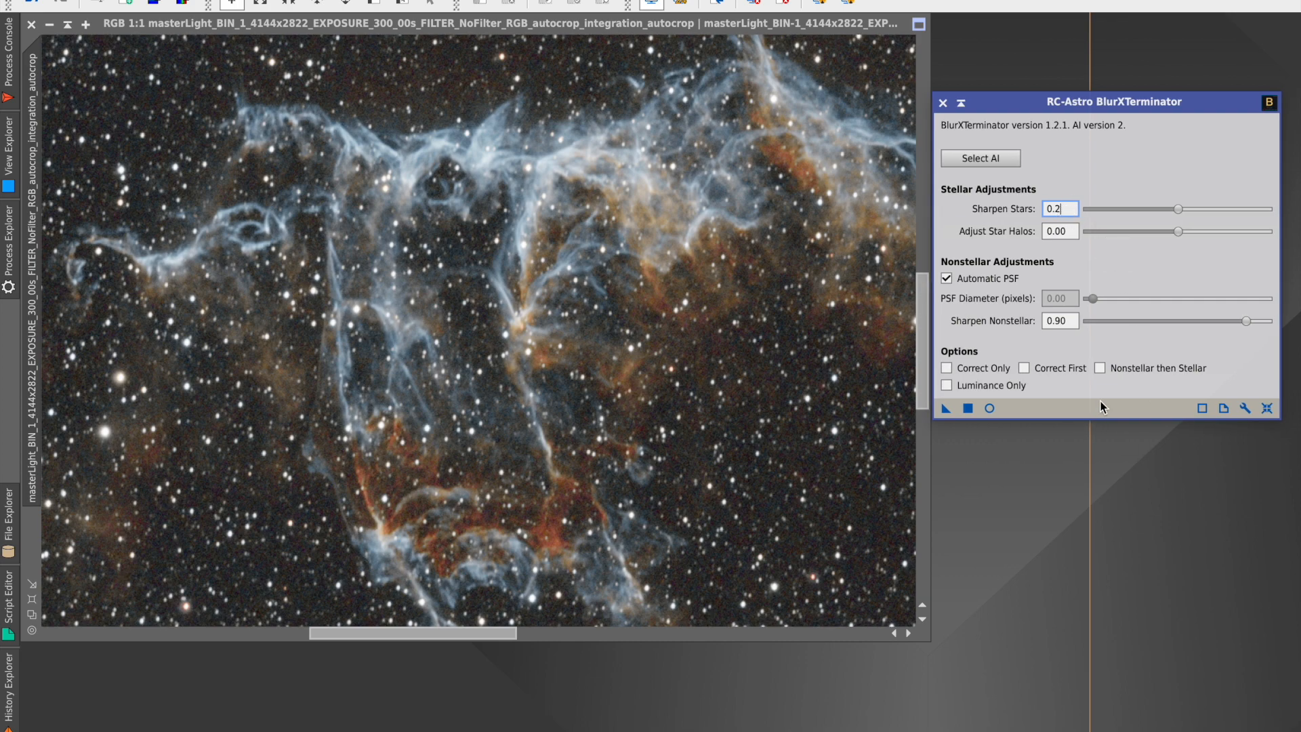
left_click(1068, 232)
left_click_drag(946, 409, 630, 434)
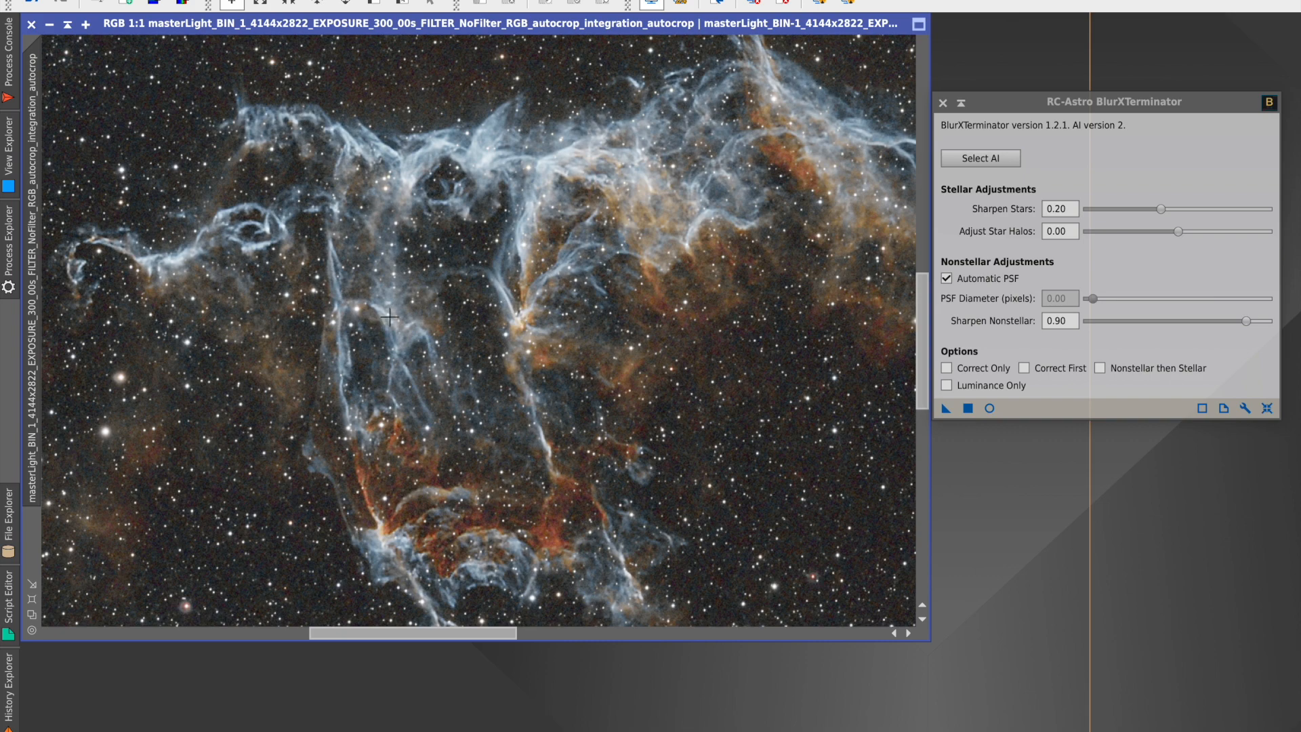
- Compare the nebula filaments and stars before and after the sharpening by undoing and redoing it, and close BlurXTerminator
scroll(383, 449, "up", 1)
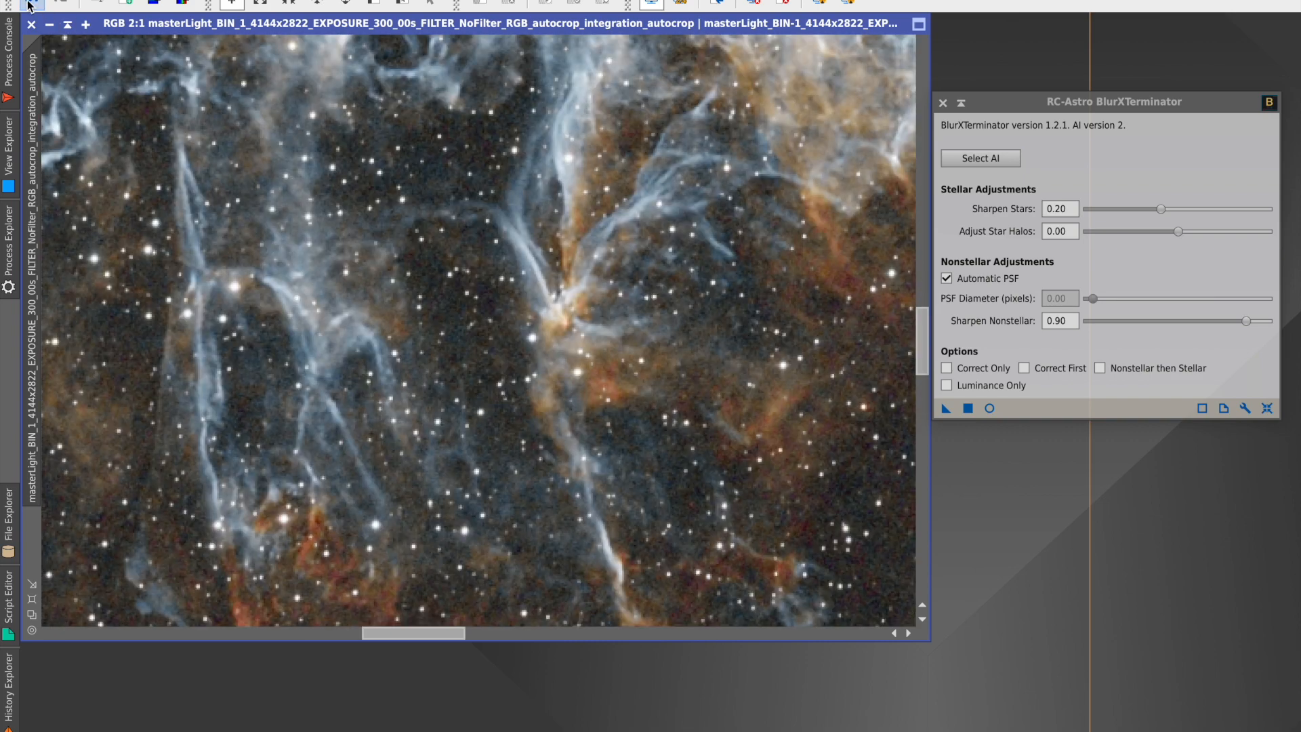
left_click(30, 6)
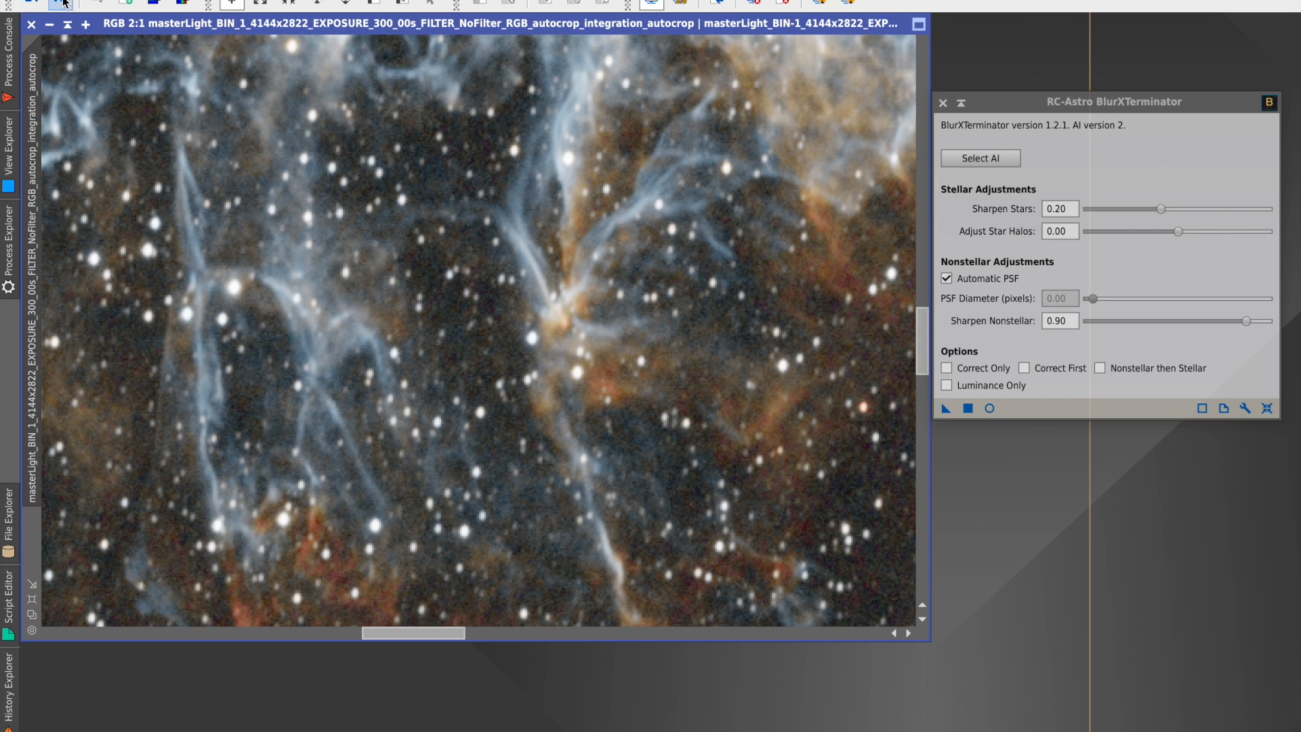
left_click(64, 3)
left_click(36, 12)
left_click(62, 4)
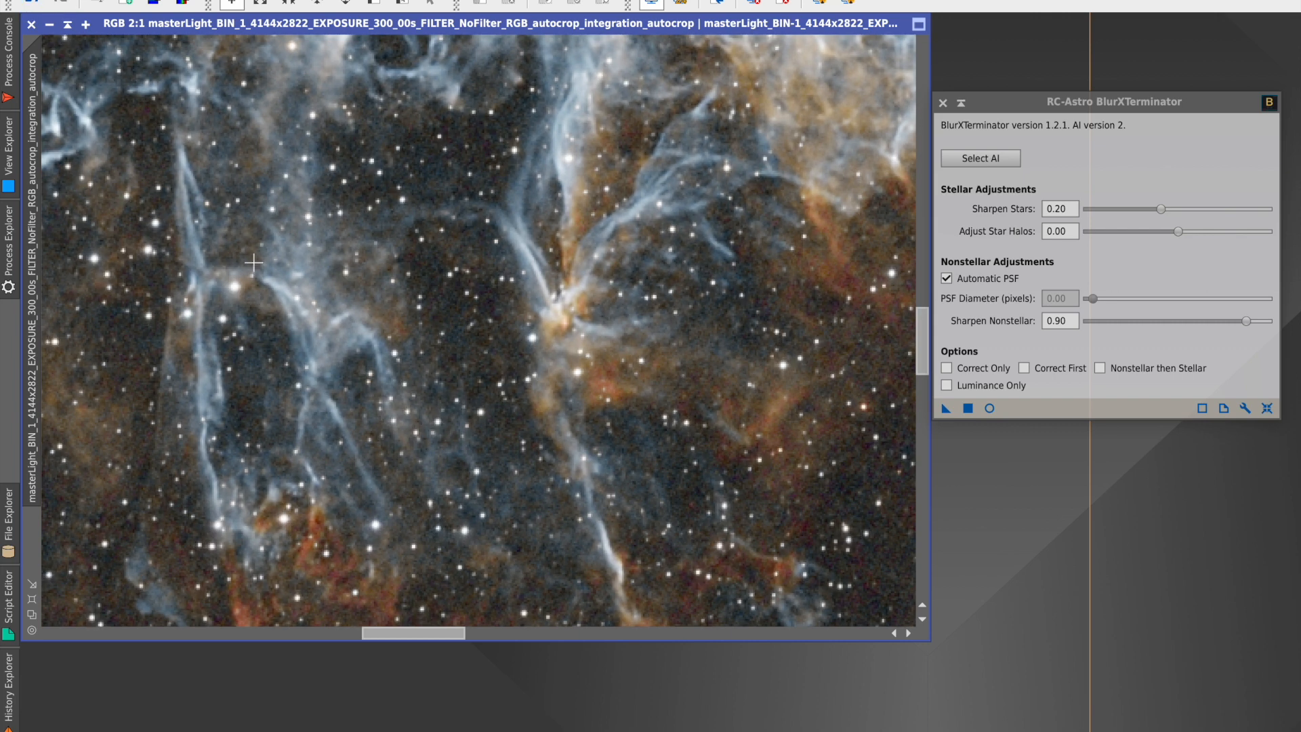
key("ctrl+minus")
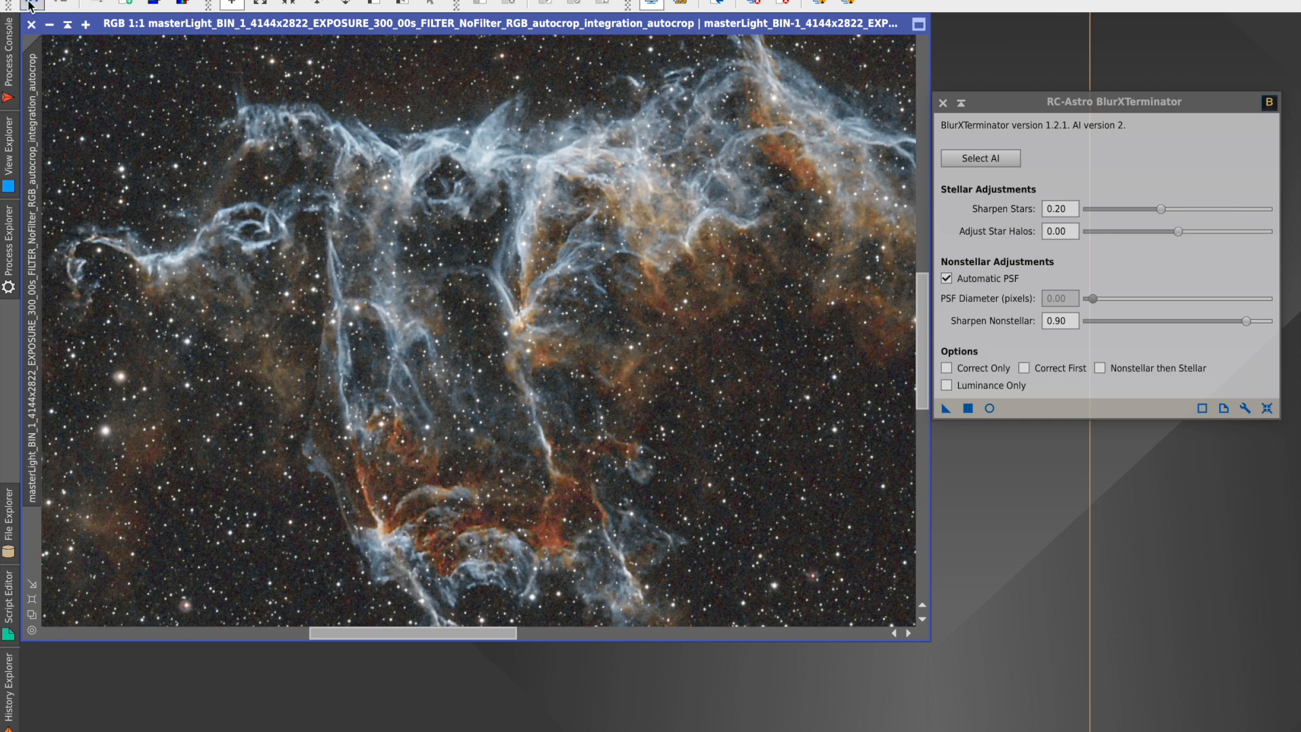
left_click(58, 3)
left_click(59, 4)
left_click(1019, 102)
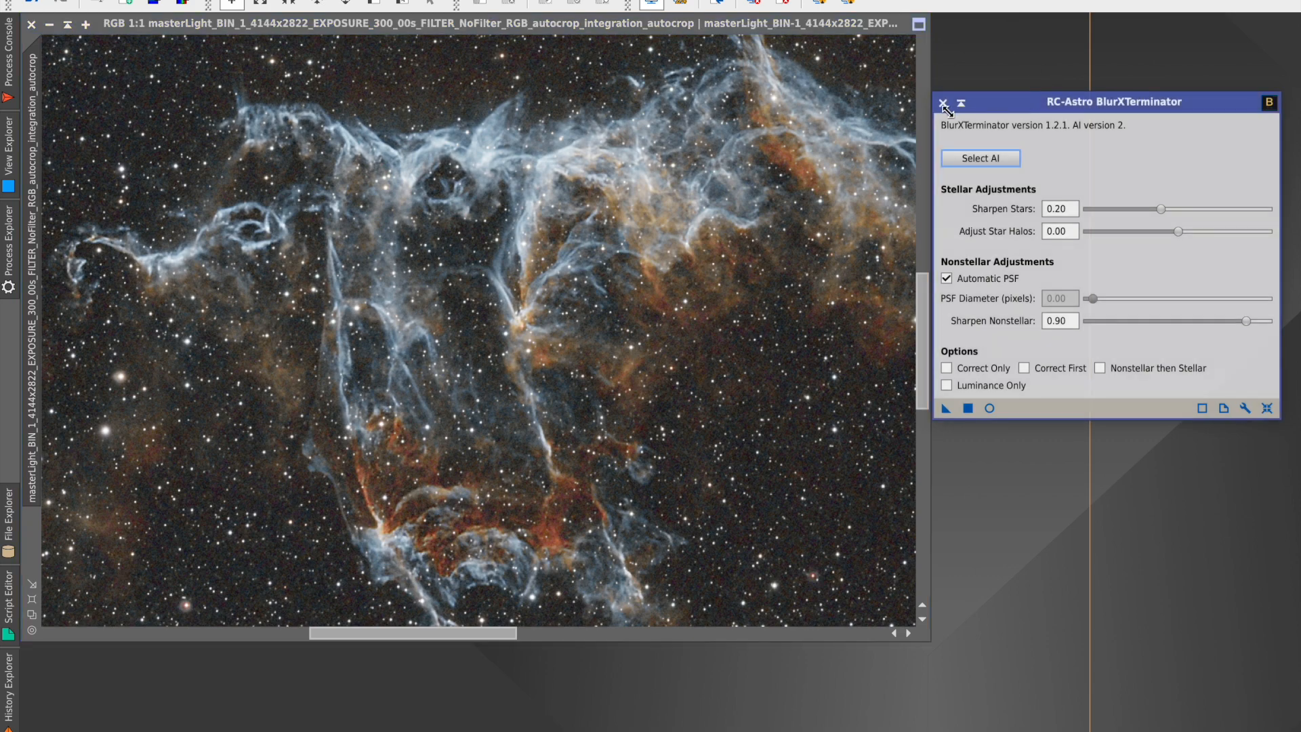
left_click(944, 103)
- Reduce the noise in the nebula image with NoiseXTerminator, using Denoise 0.90 and Detail 0.15
left_click(393, 0)
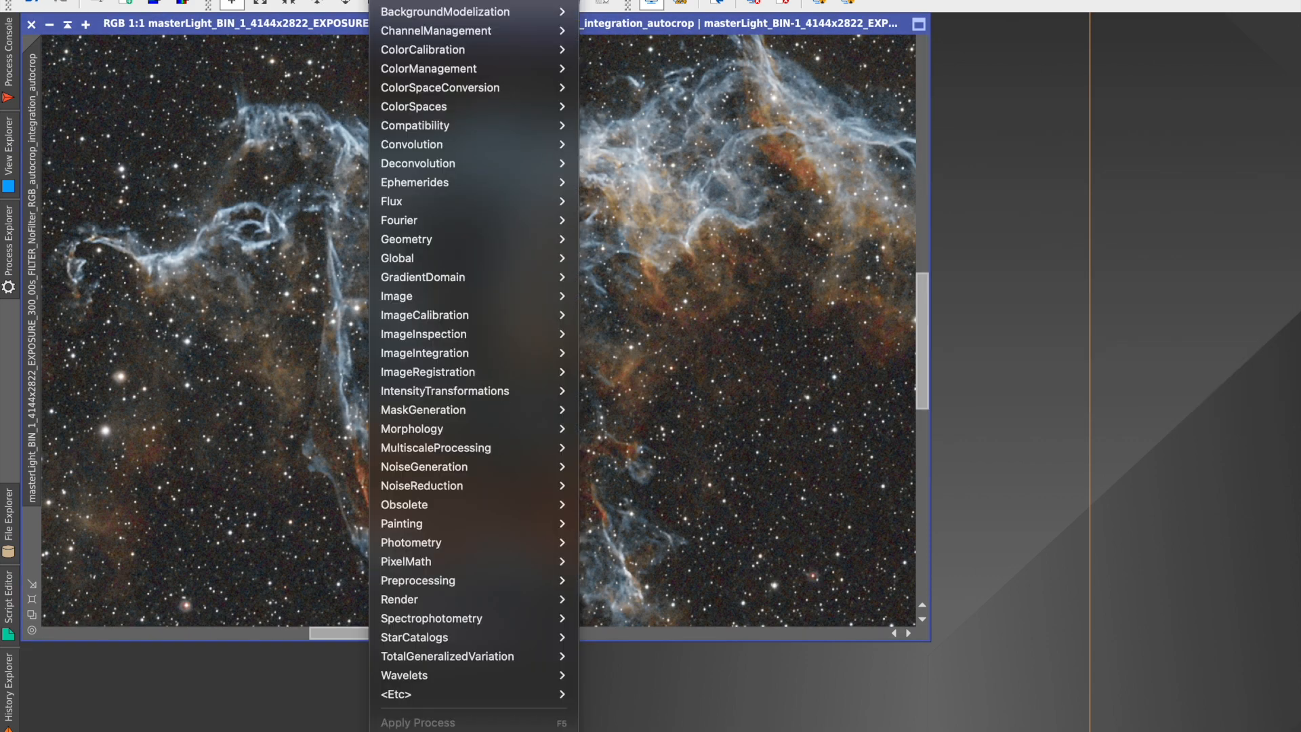
mouse_move(420, 0)
scroll(705, 246, "down", 20)
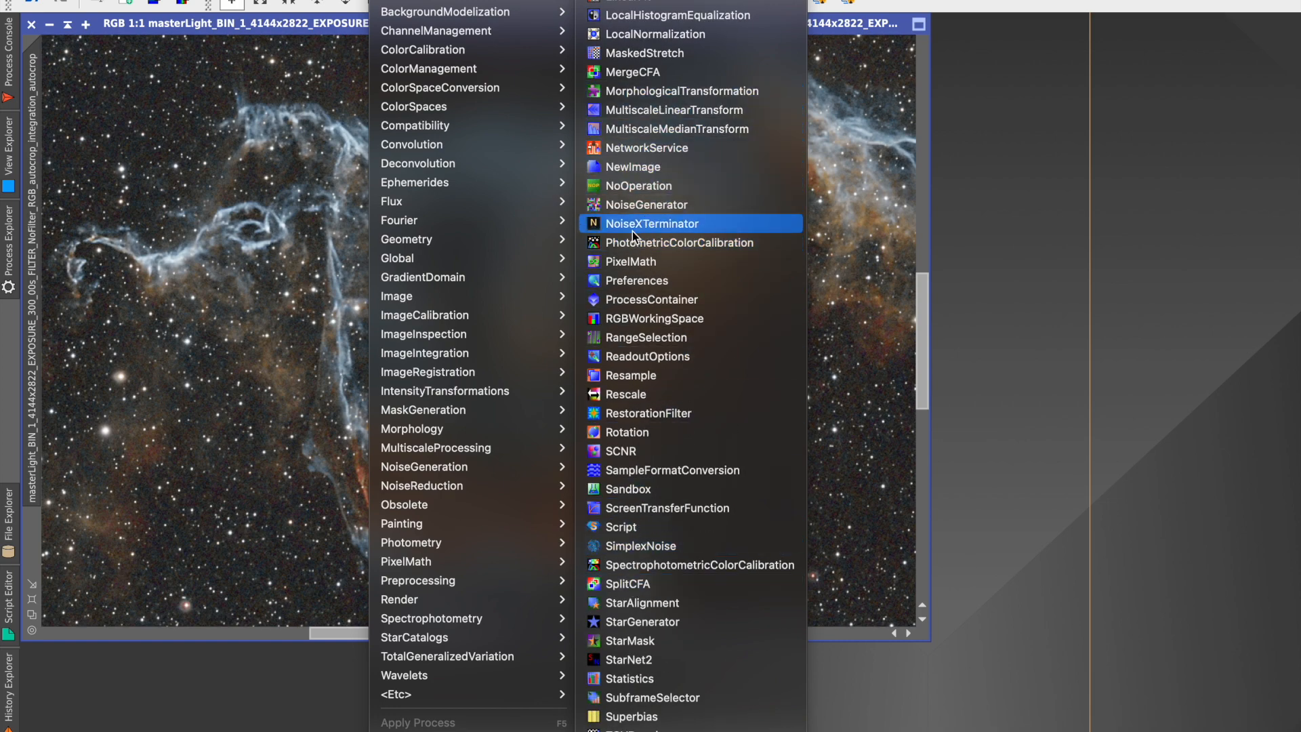
left_click(652, 226)
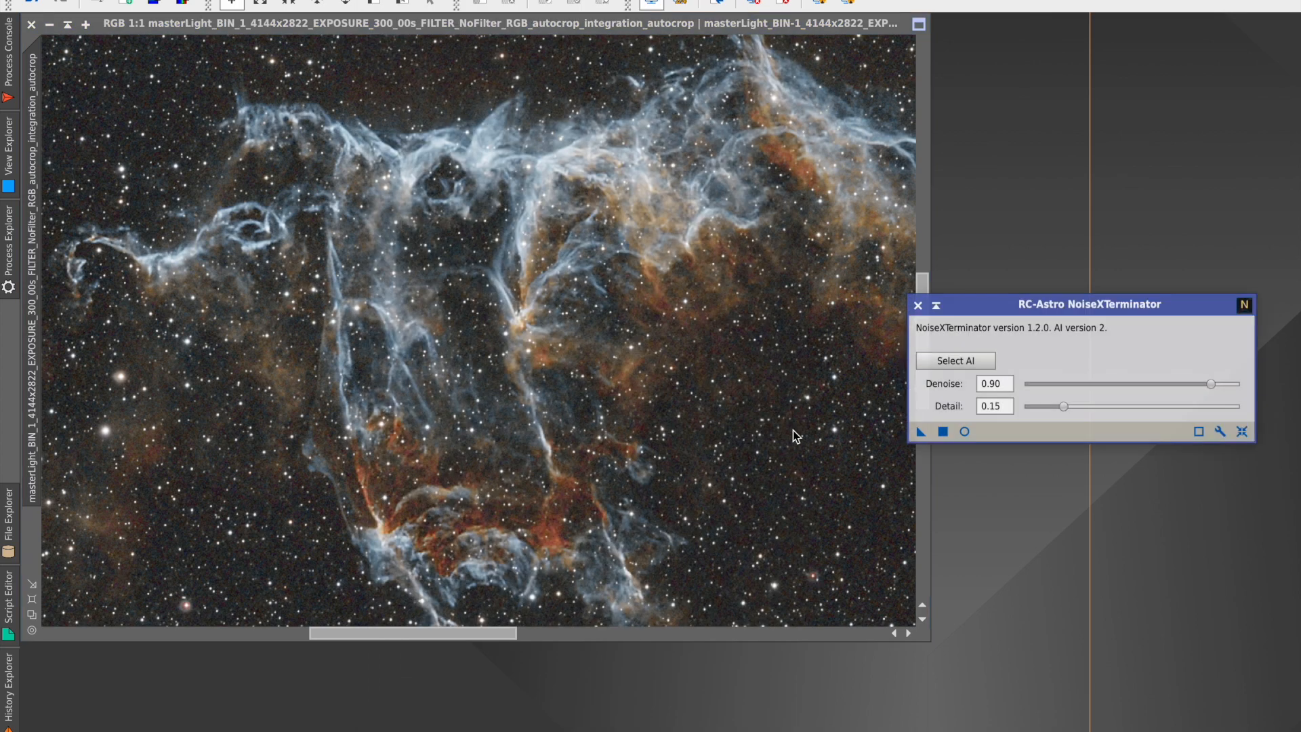
left_click_drag(976, 302, 1015, 185)
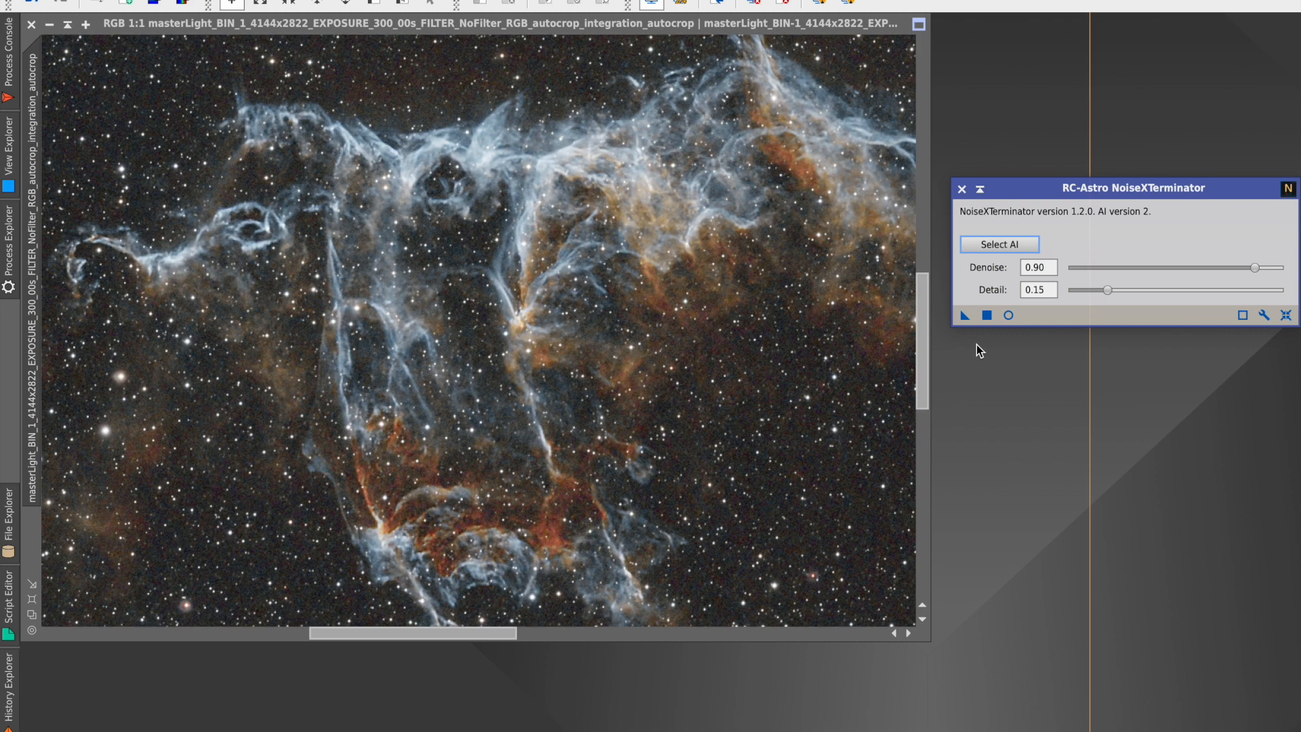
left_click_drag(955, 315, 672, 393)
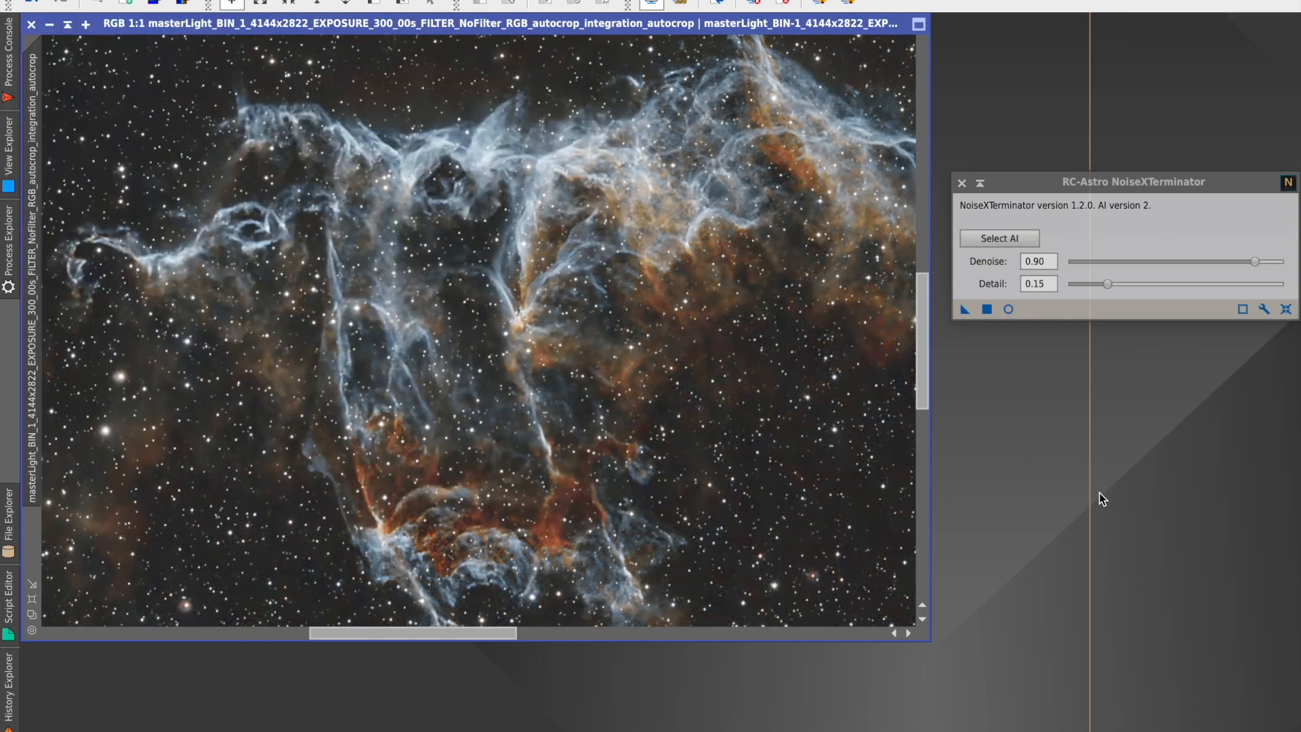
- Examine the denoised nebula close up and as a whole, comparing it with the version before noise reduction
scroll(470, 191, "up", 2)
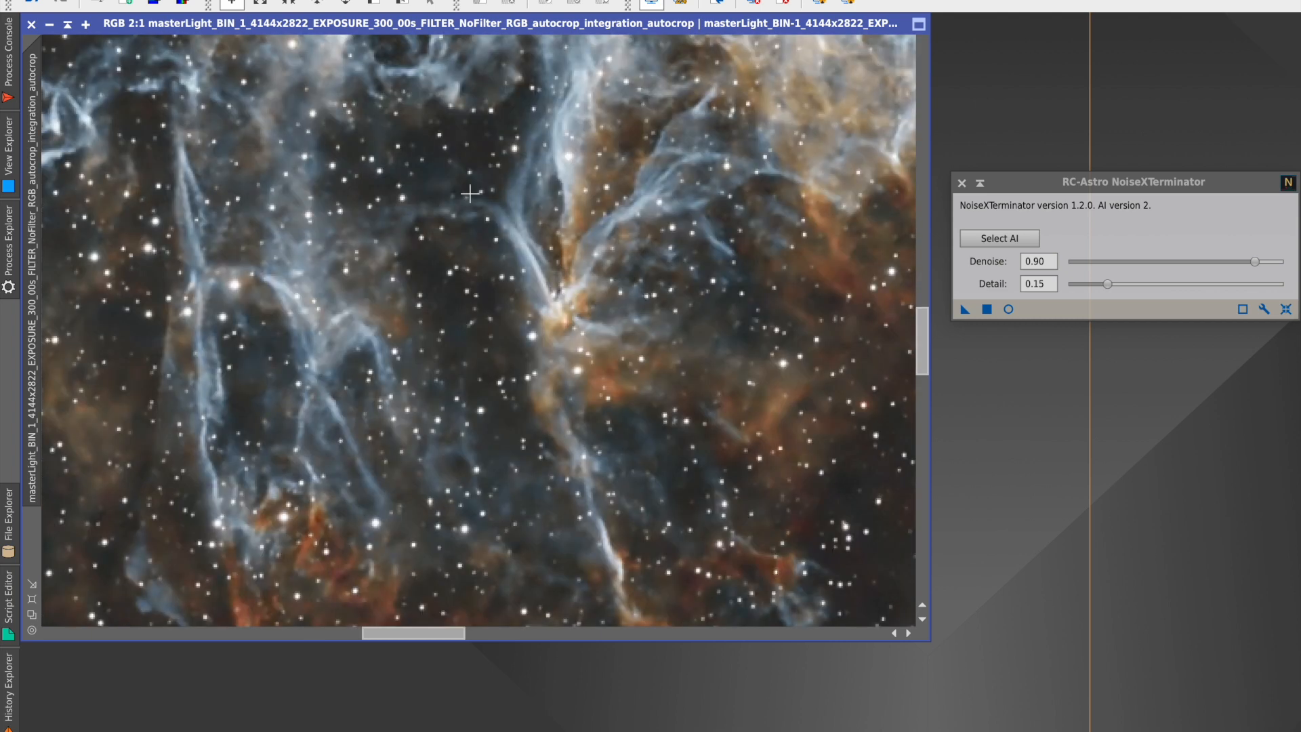
scroll(470, 191, "down", 2)
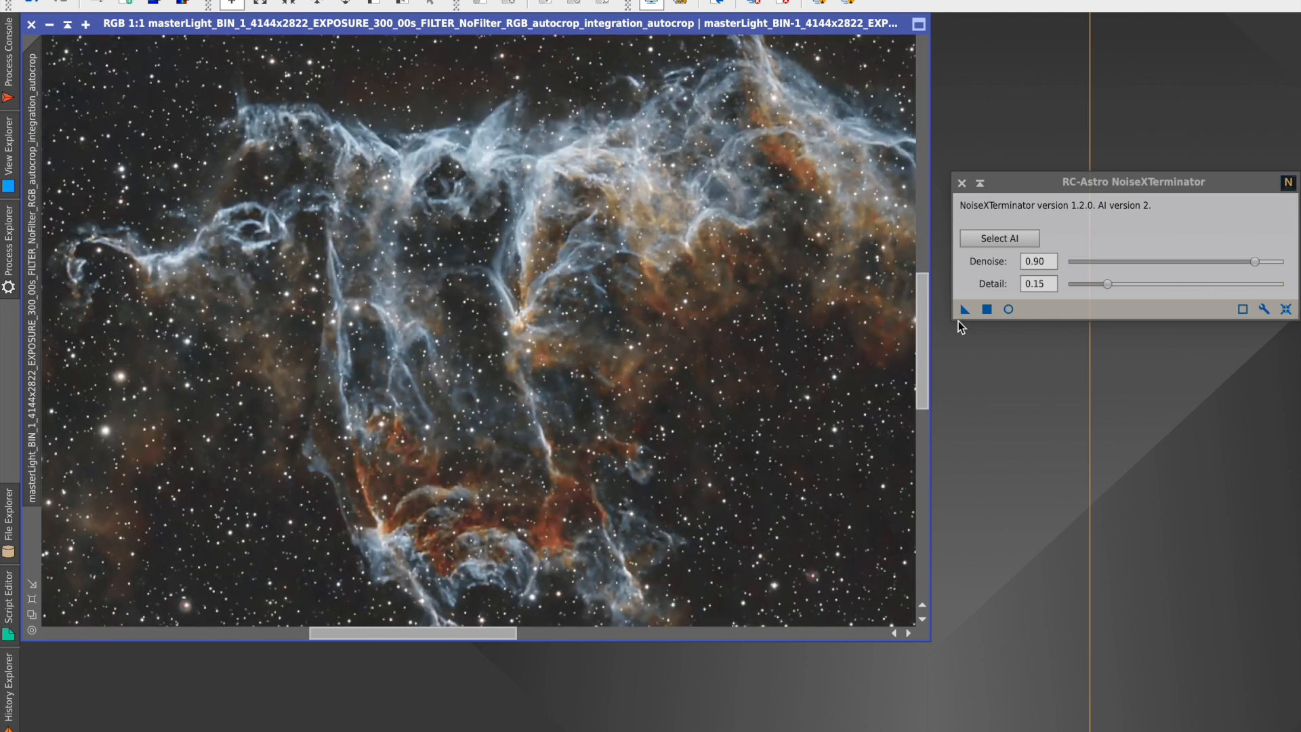
left_click_drag(921, 319, 921, 294)
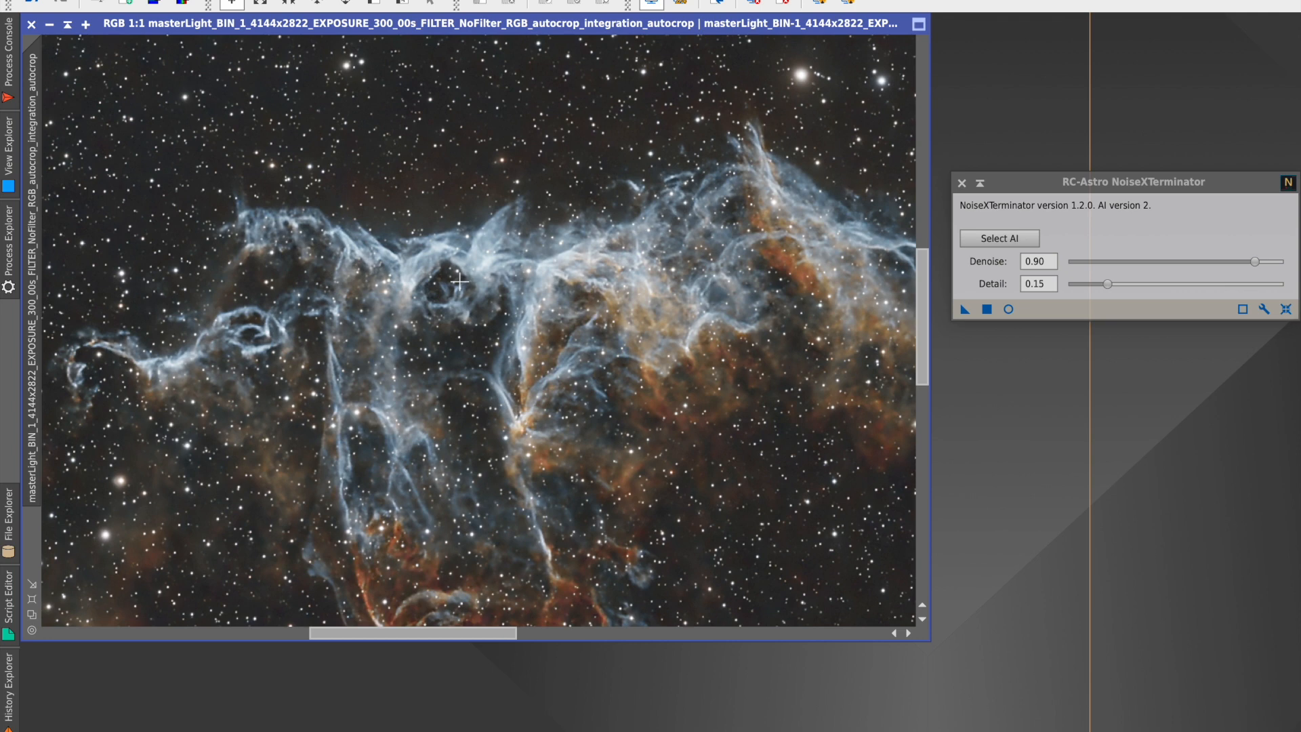
scroll(385, 274, "up", 1)
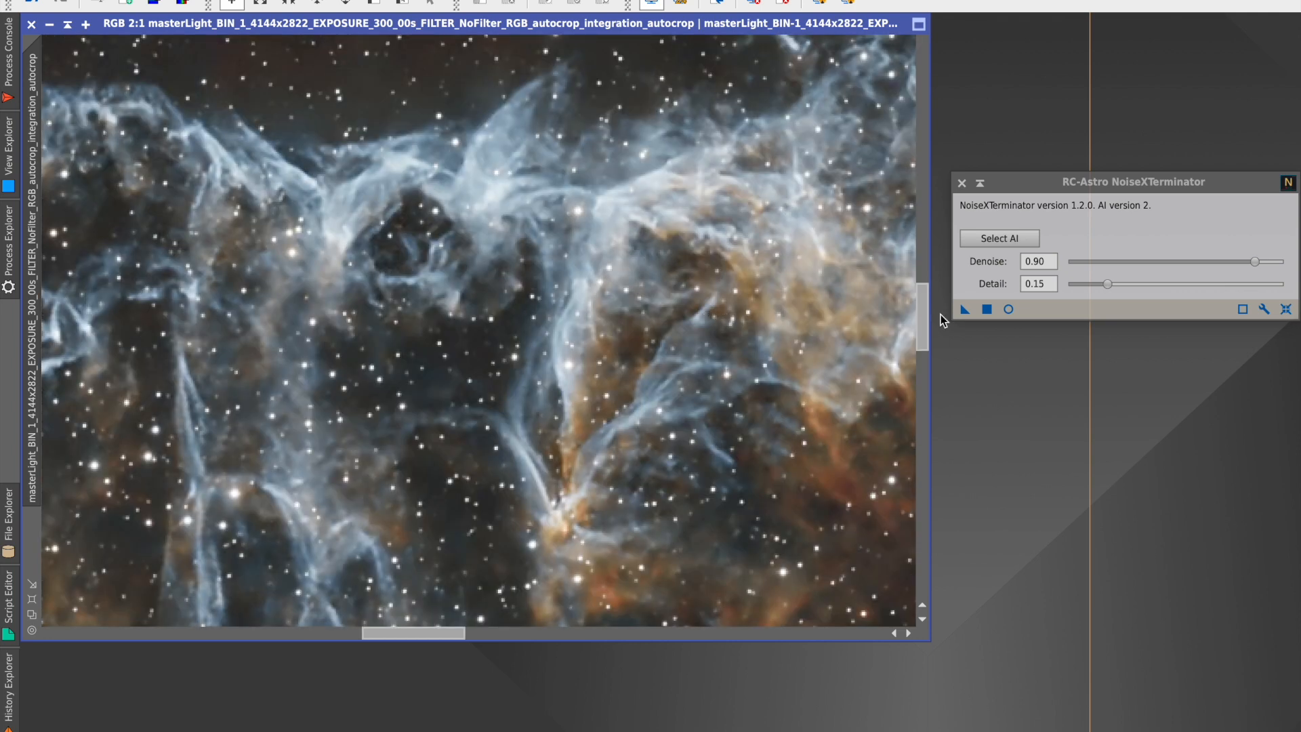
left_click_drag(921, 284, 921, 263)
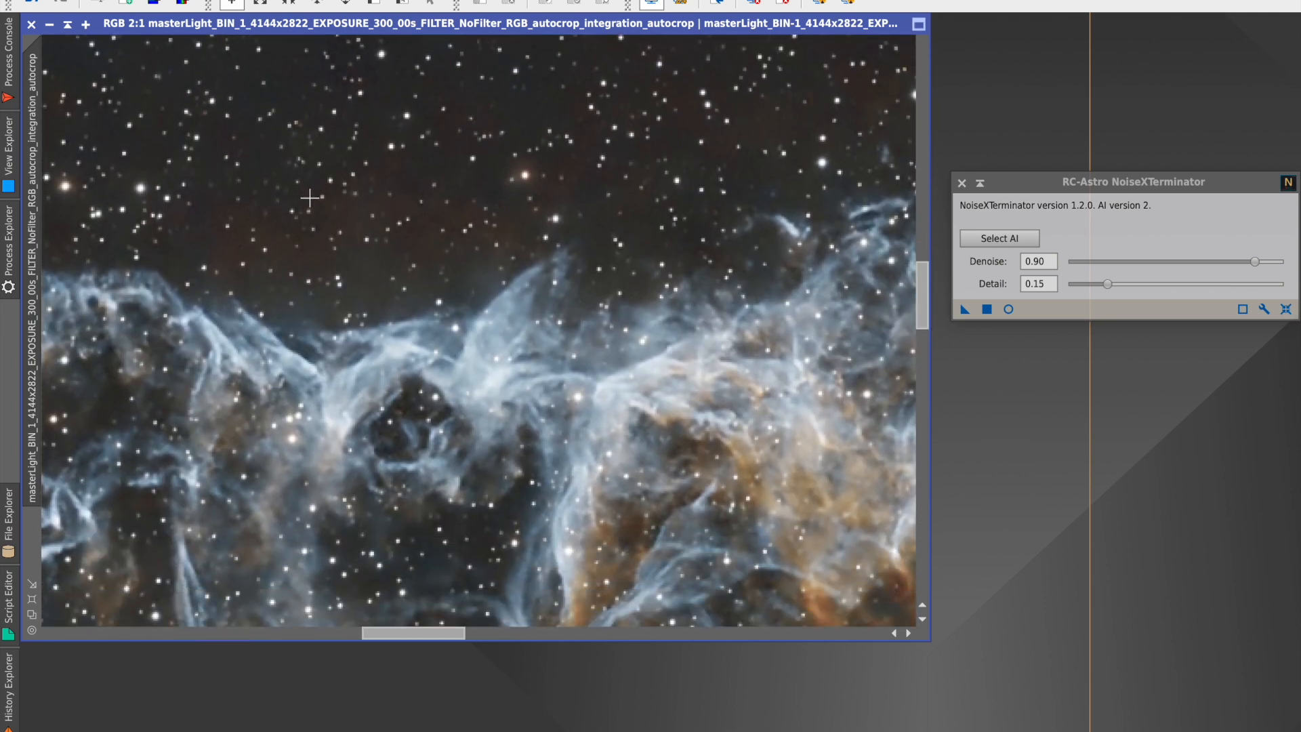
left_click(32, 5)
left_click(61, 7)
left_click(31, 600)
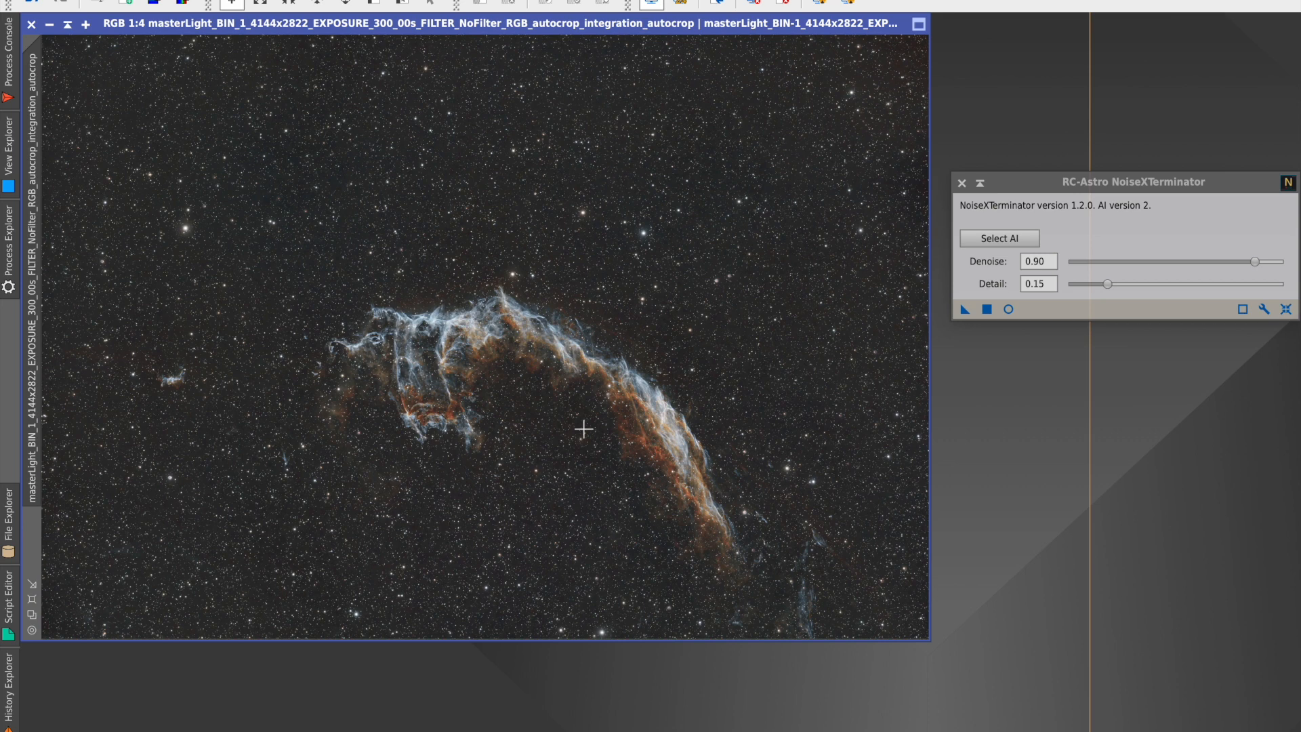
scroll(600, 420, "up", 1)
left_click_drag(488, 633, 535, 633)
left_click_drag(920, 229, 927, 309)
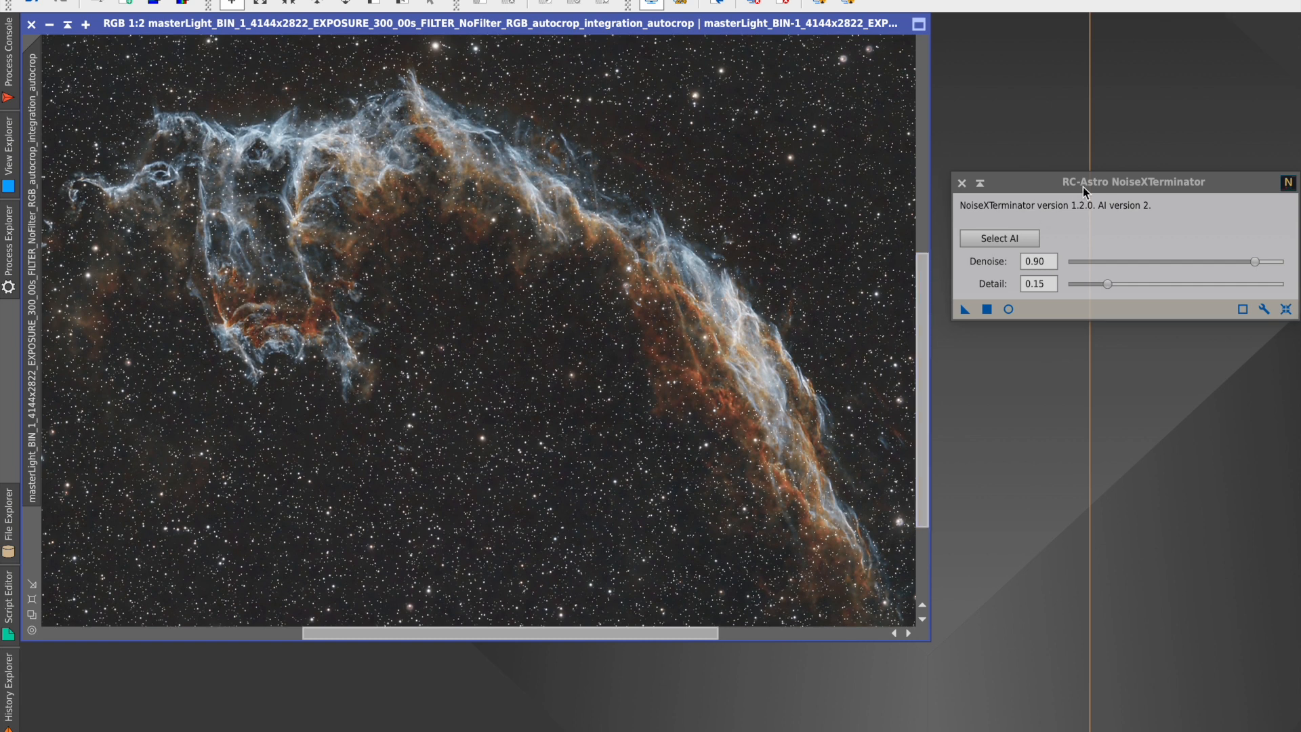
- Close NoiseXTerminator and remove the stars from the nebula image with StarNet2, using stride 256 and creating a star mask
left_click(962, 183)
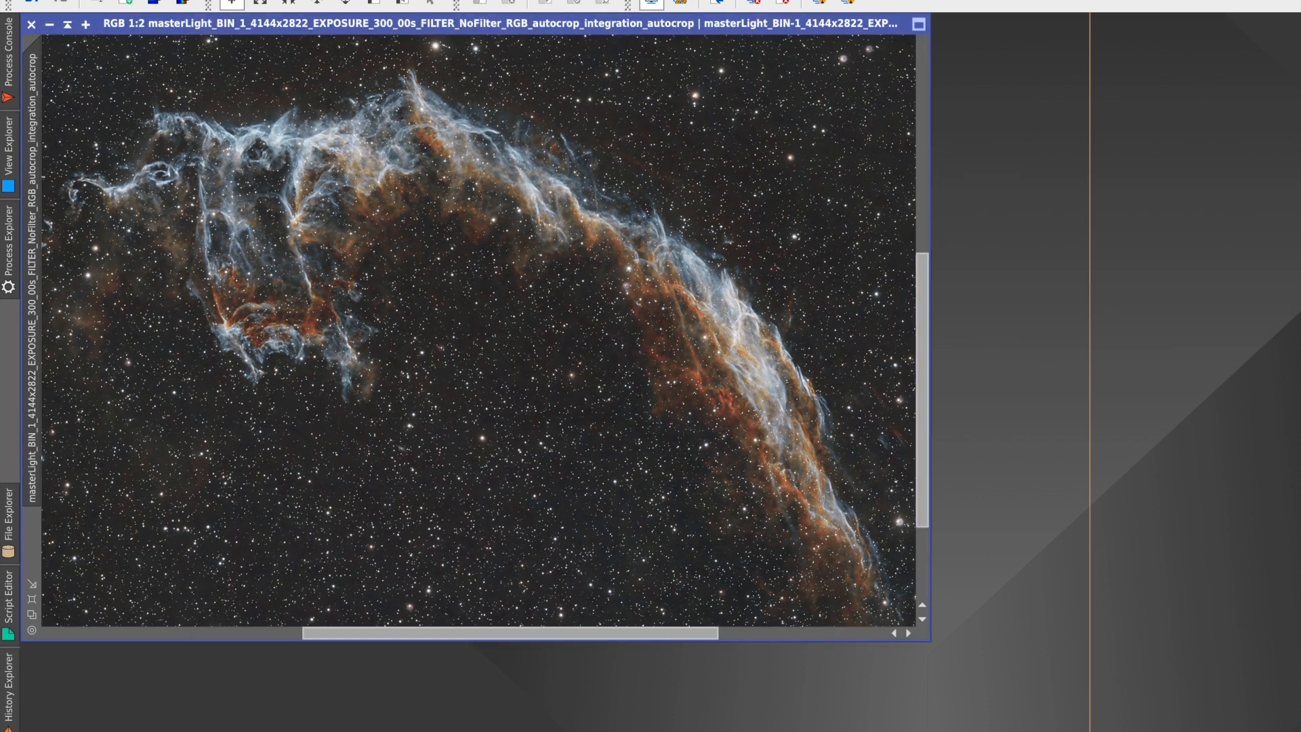
left_click(398, 0)
mouse_move(434, 0)
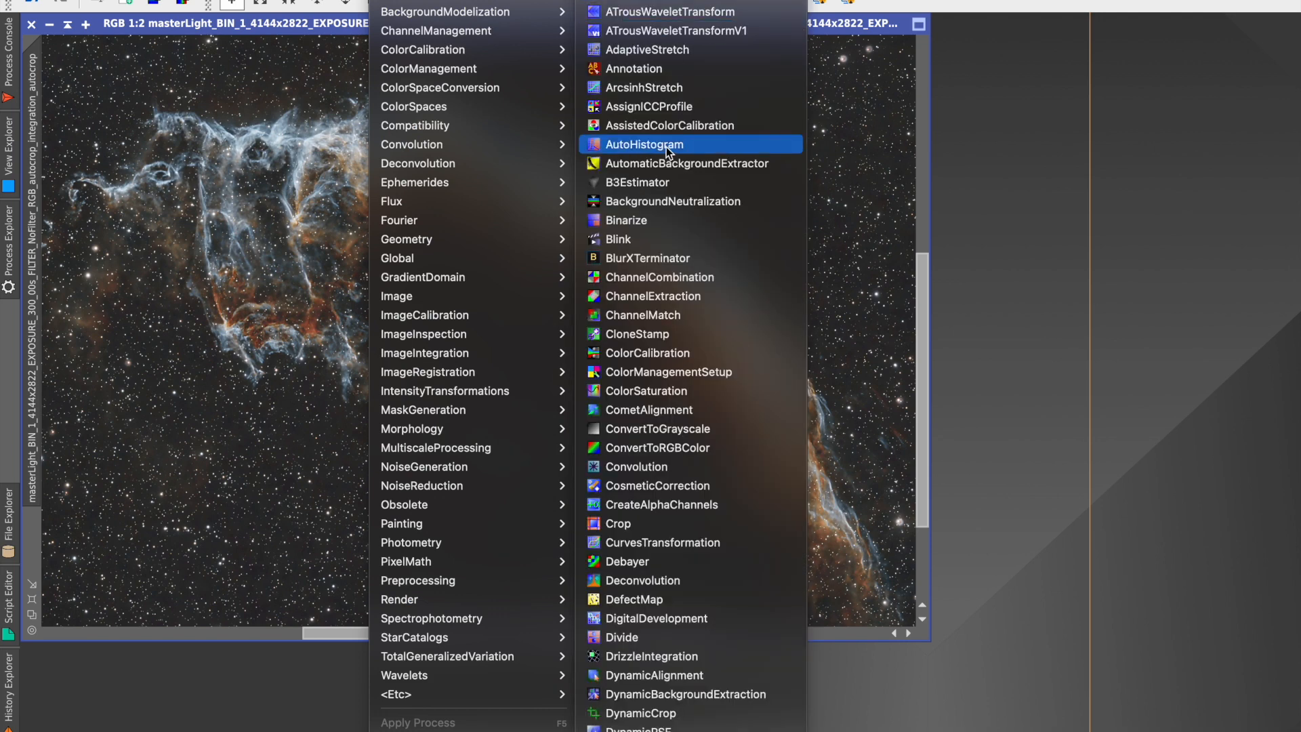
scroll(665, 147, "down", 15)
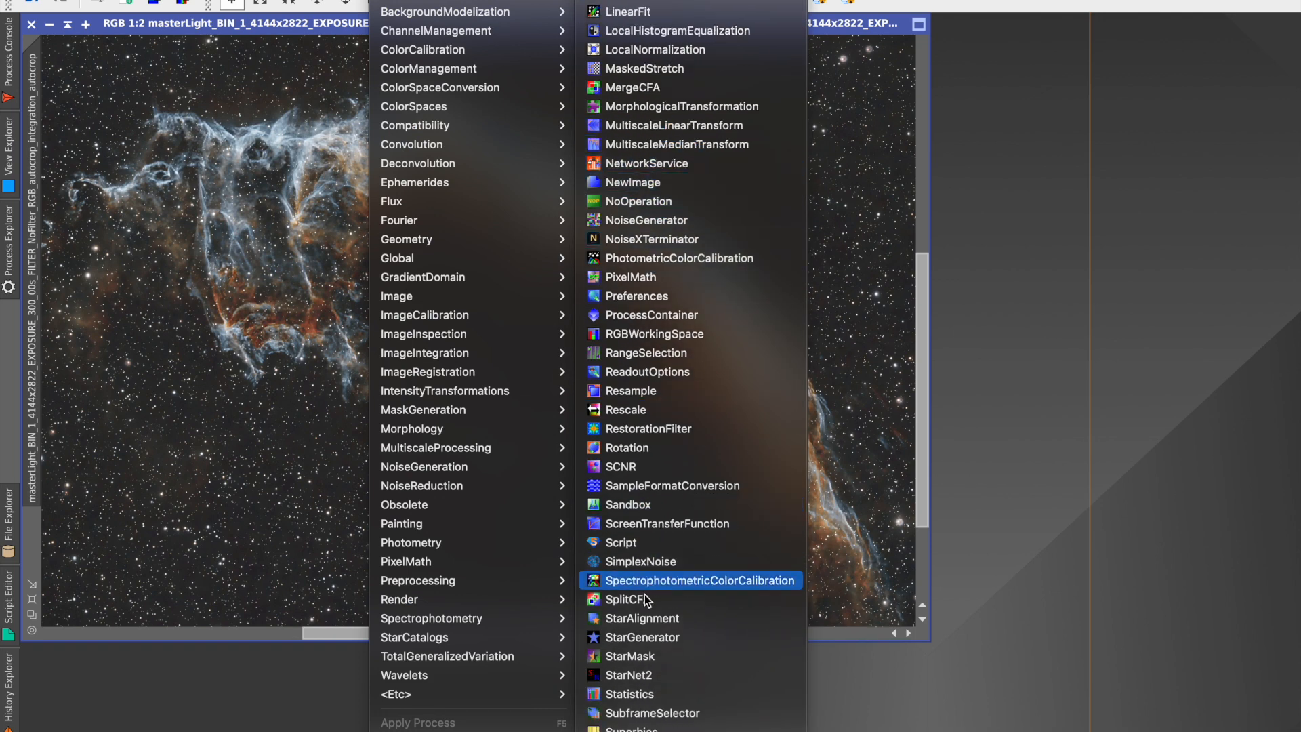
left_click(616, 676)
left_click_drag(1128, 189, 1078, 180)
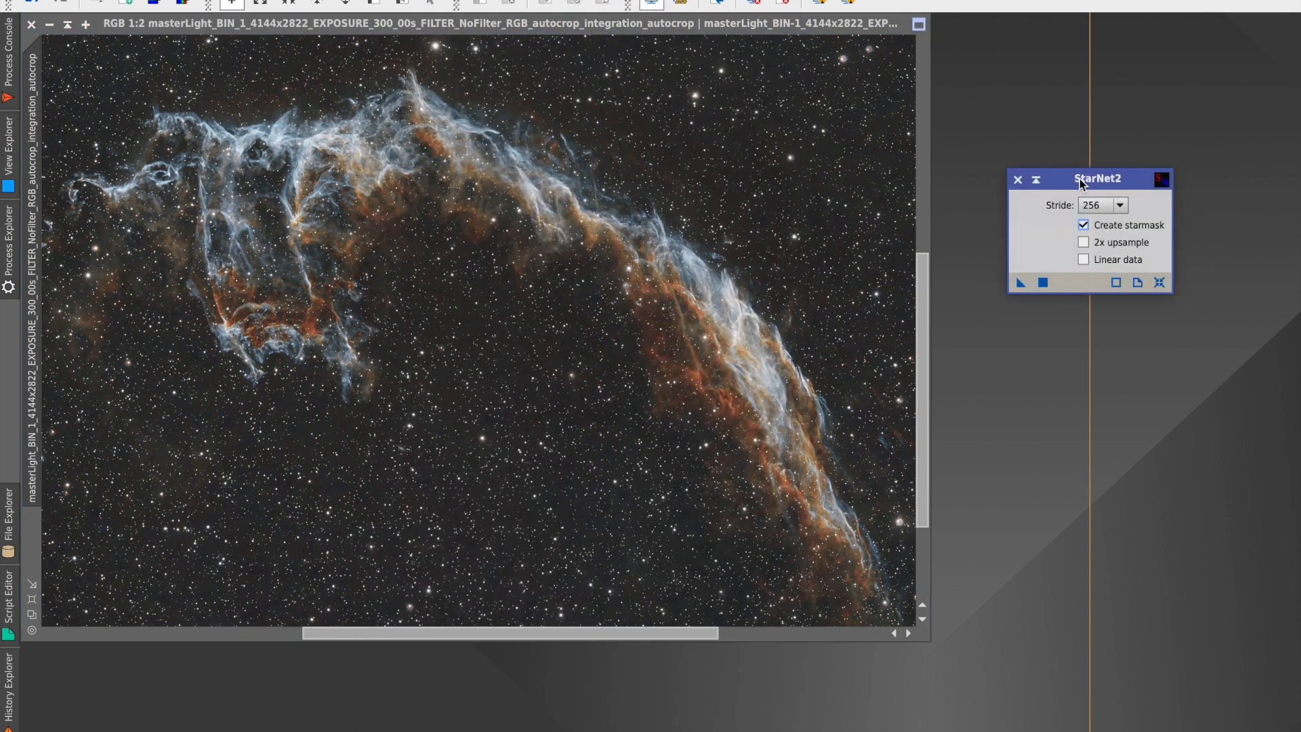
left_click(1084, 225)
left_click(1085, 225)
left_click(1021, 283)
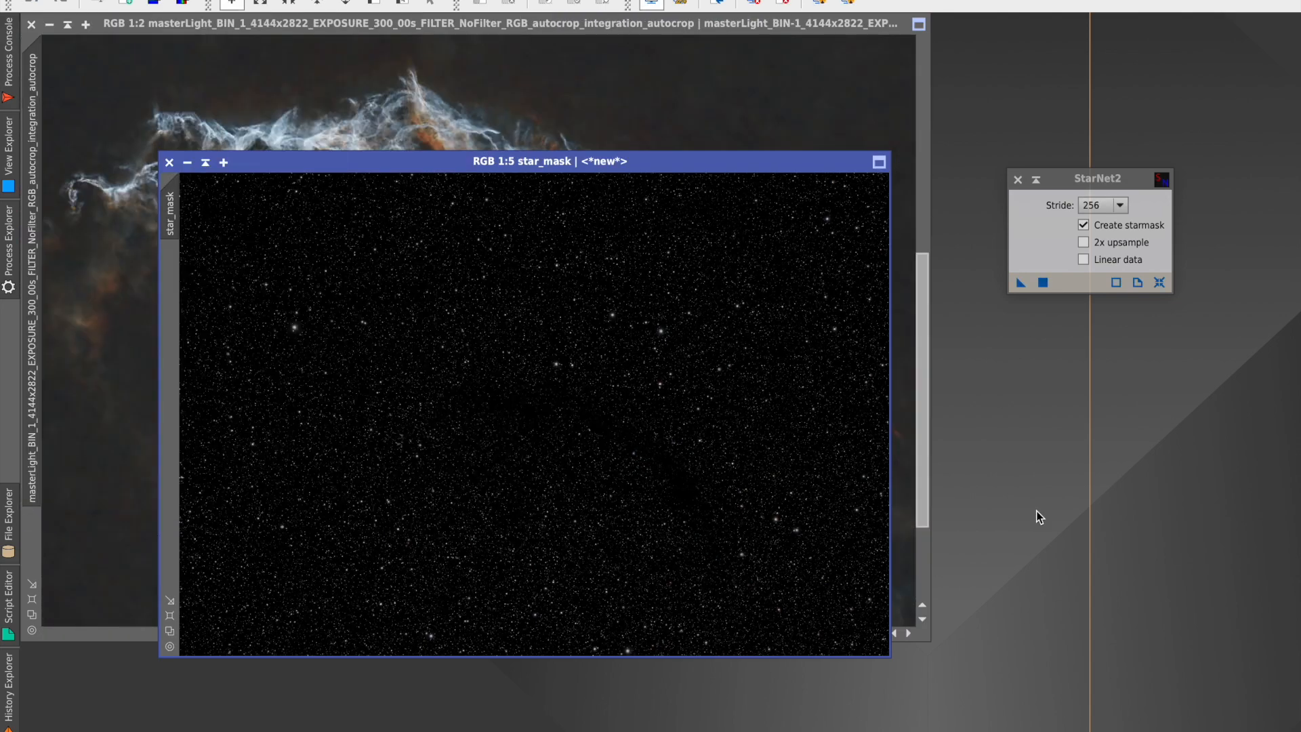
- Close StarNet2, collapse the star mask window beside the nebula image and make the starless image active
left_click(1017, 179)
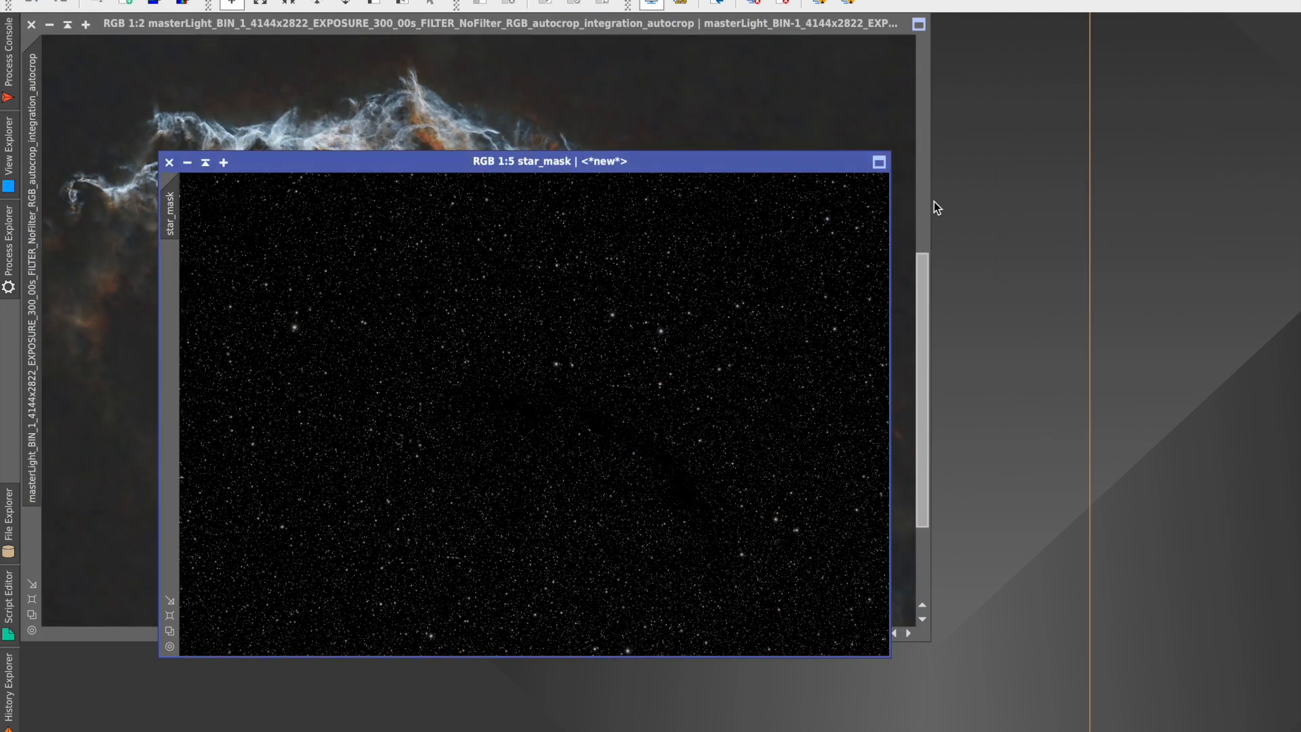
left_click_drag(454, 166, 628, 185)
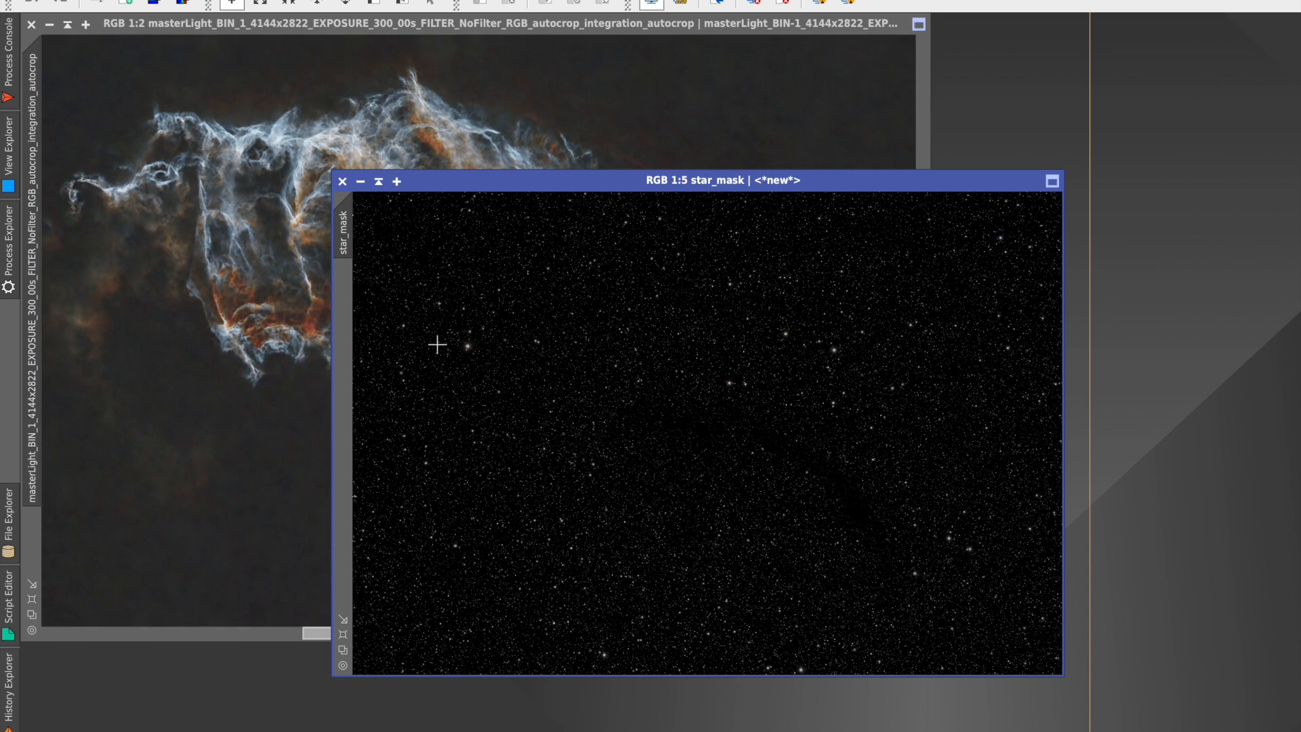
left_click(378, 182)
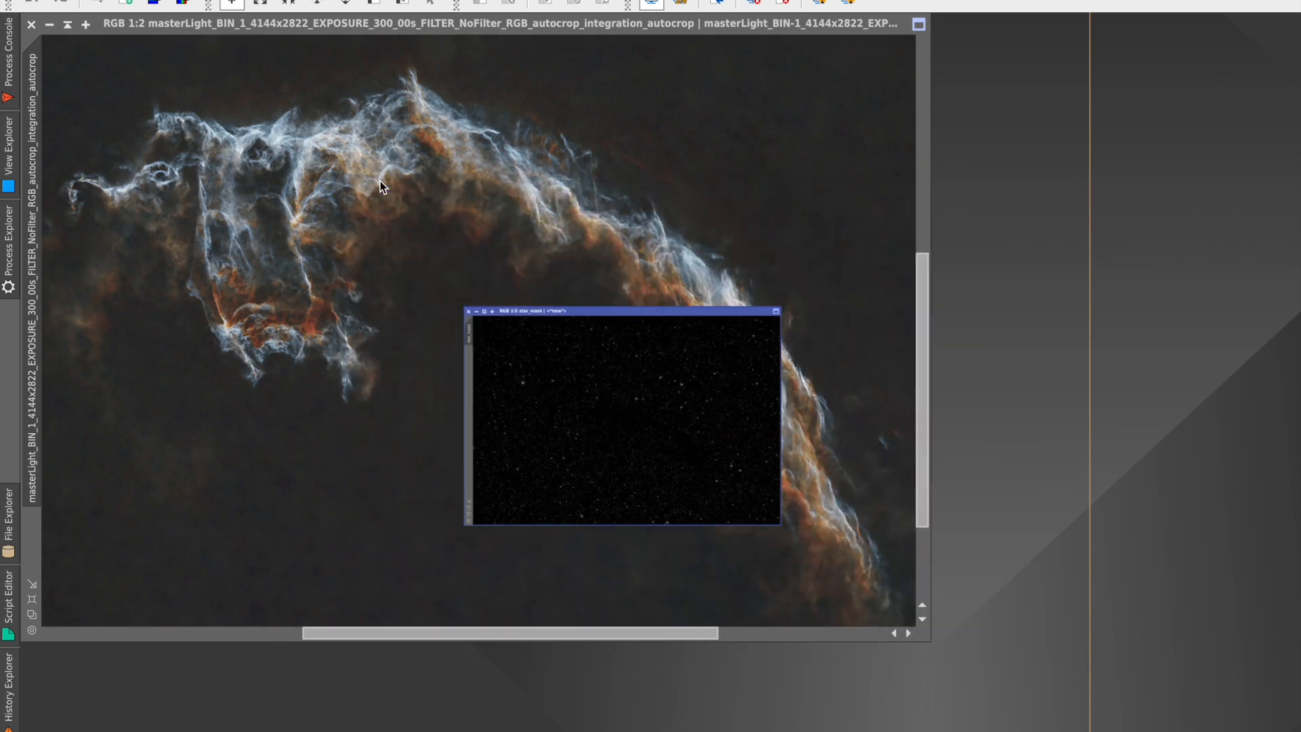
left_click_drag(661, 421, 1064, 79)
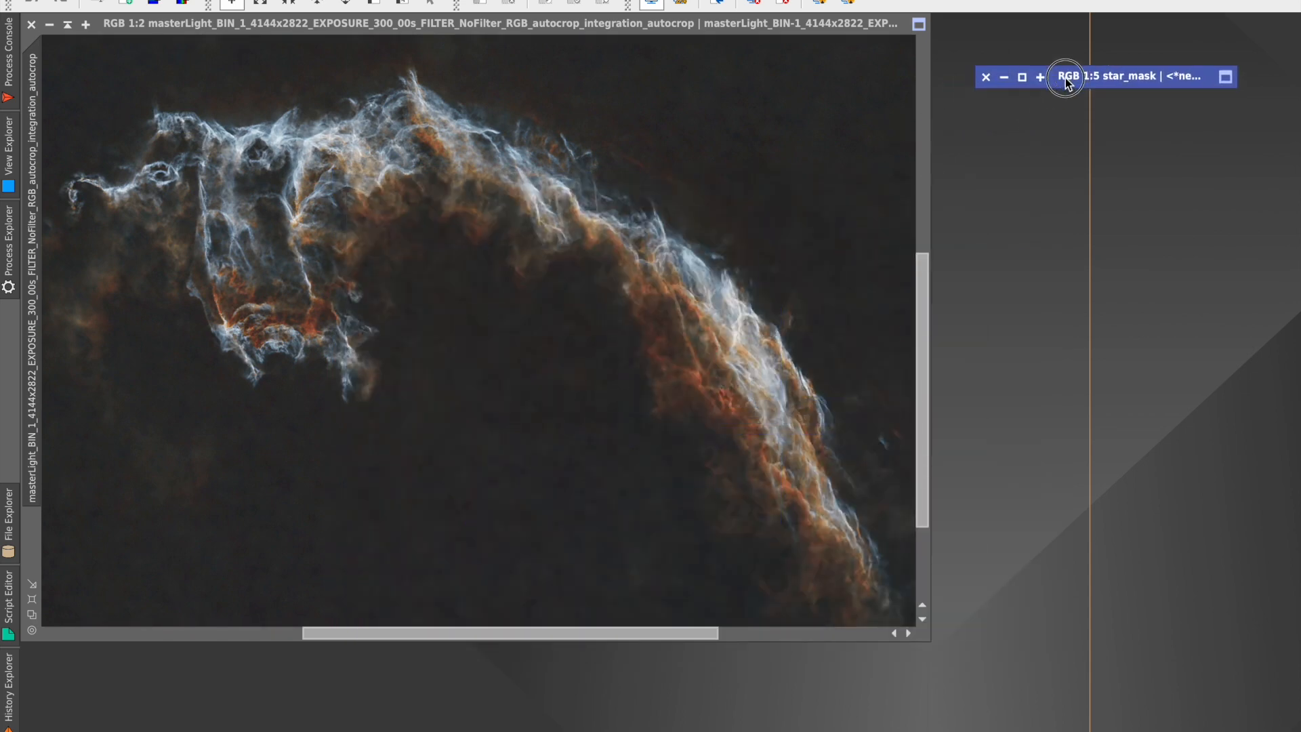
left_click(483, 30)
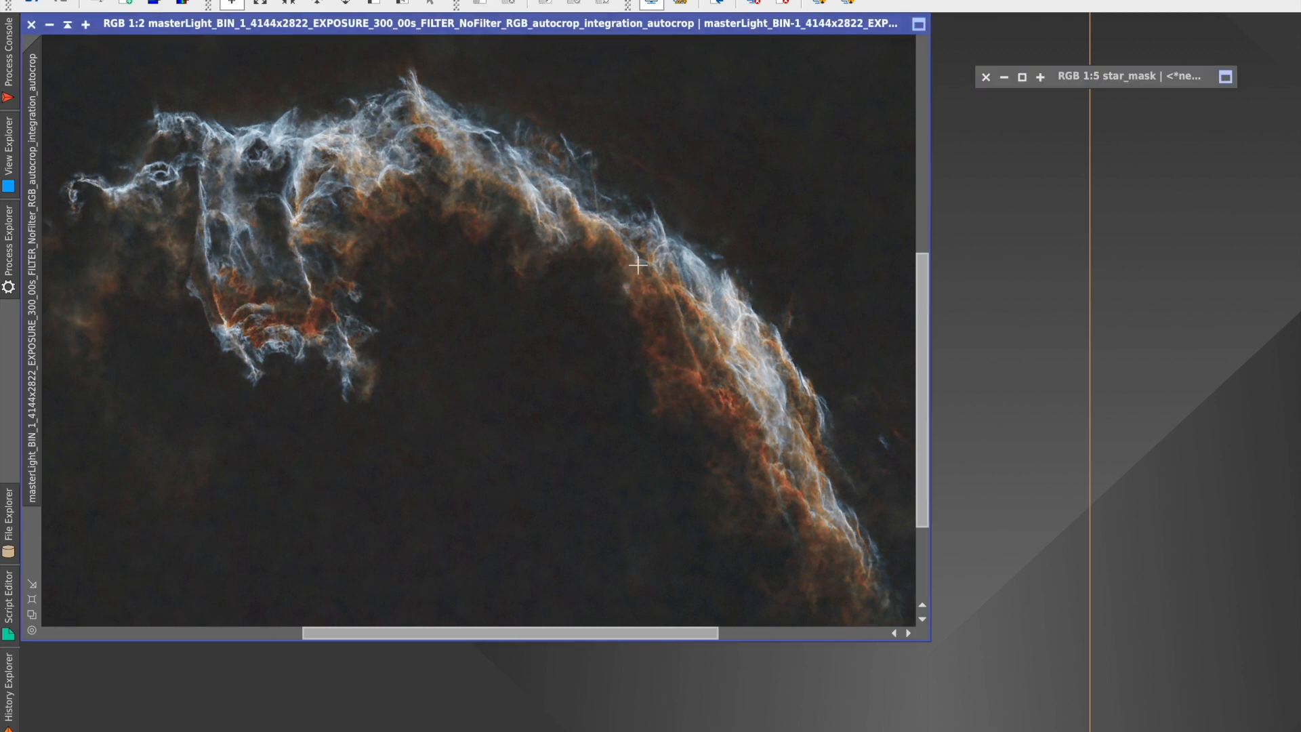
- Examine the starless nebula at full view and at 1:1 for the quality of the filaments and background
left_click(925, 302)
left_click_drag(925, 303, 924, 294)
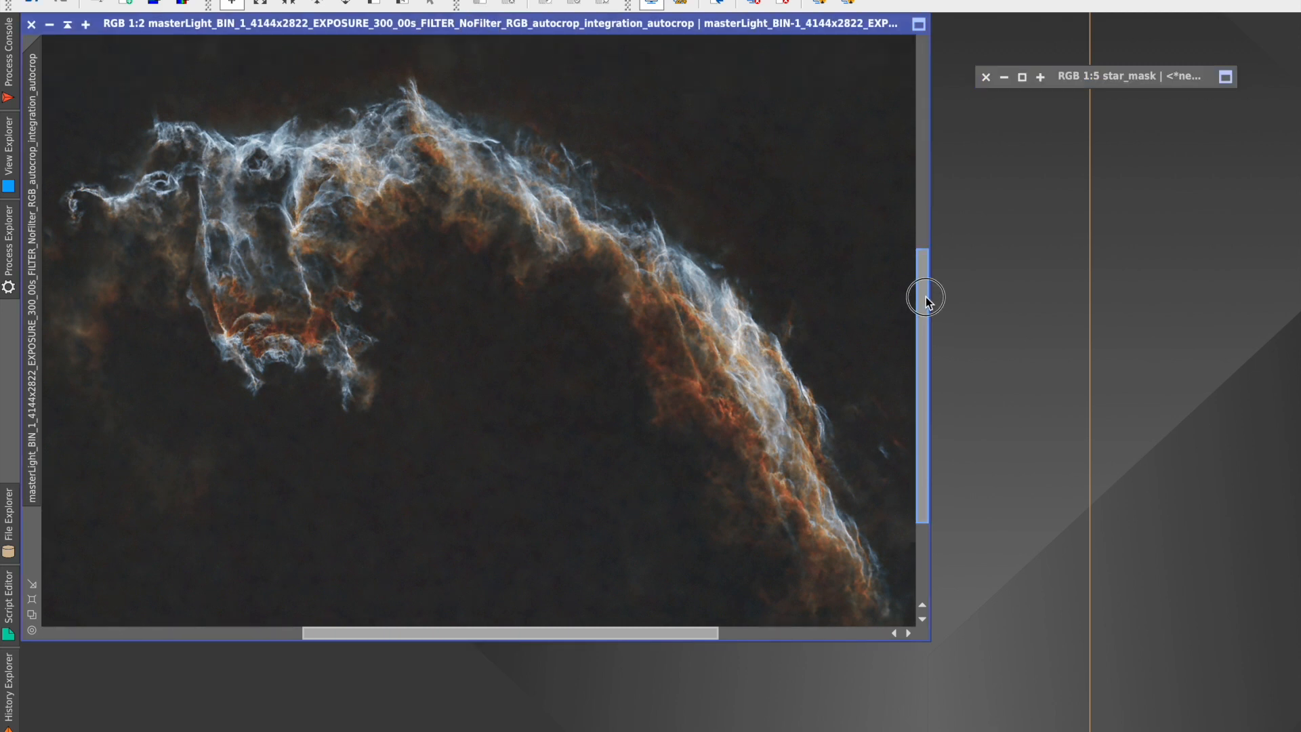
left_click(31, 631)
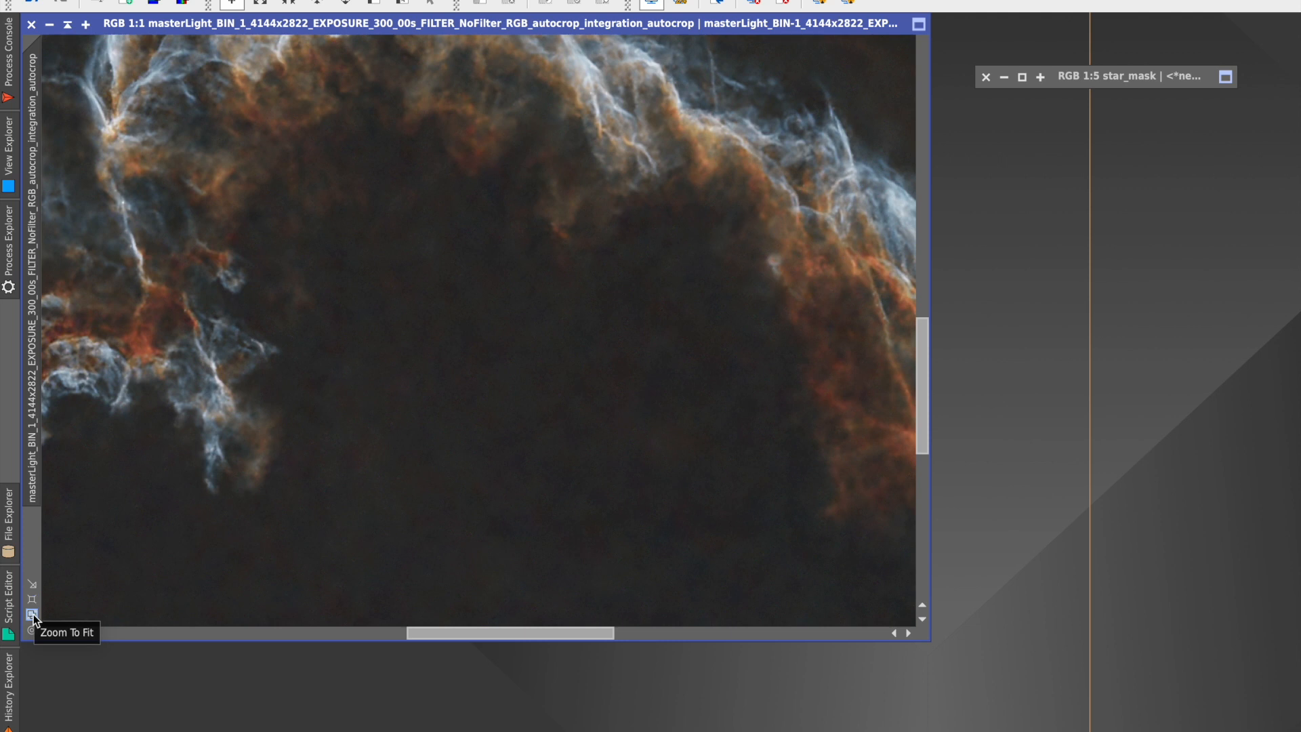
left_click(32, 613)
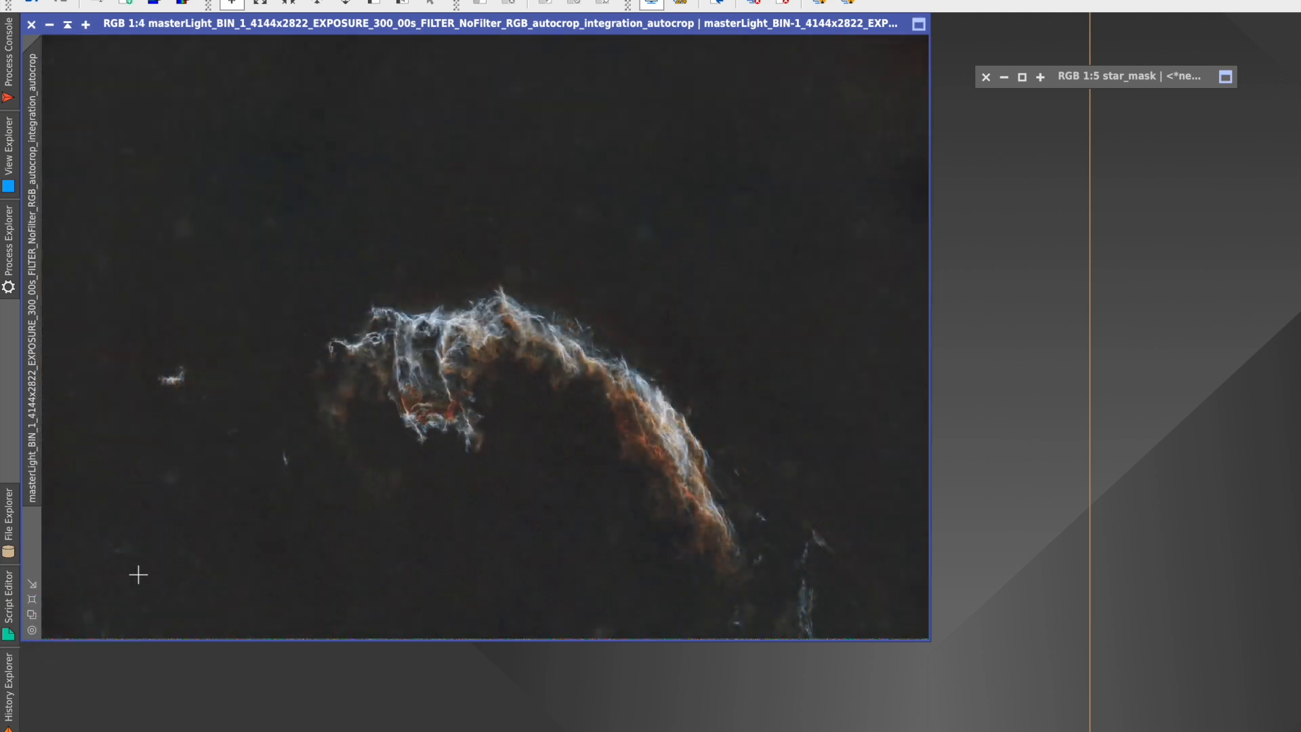
scroll(522, 396, "up", 2)
scroll(523, 397, "up", 1)
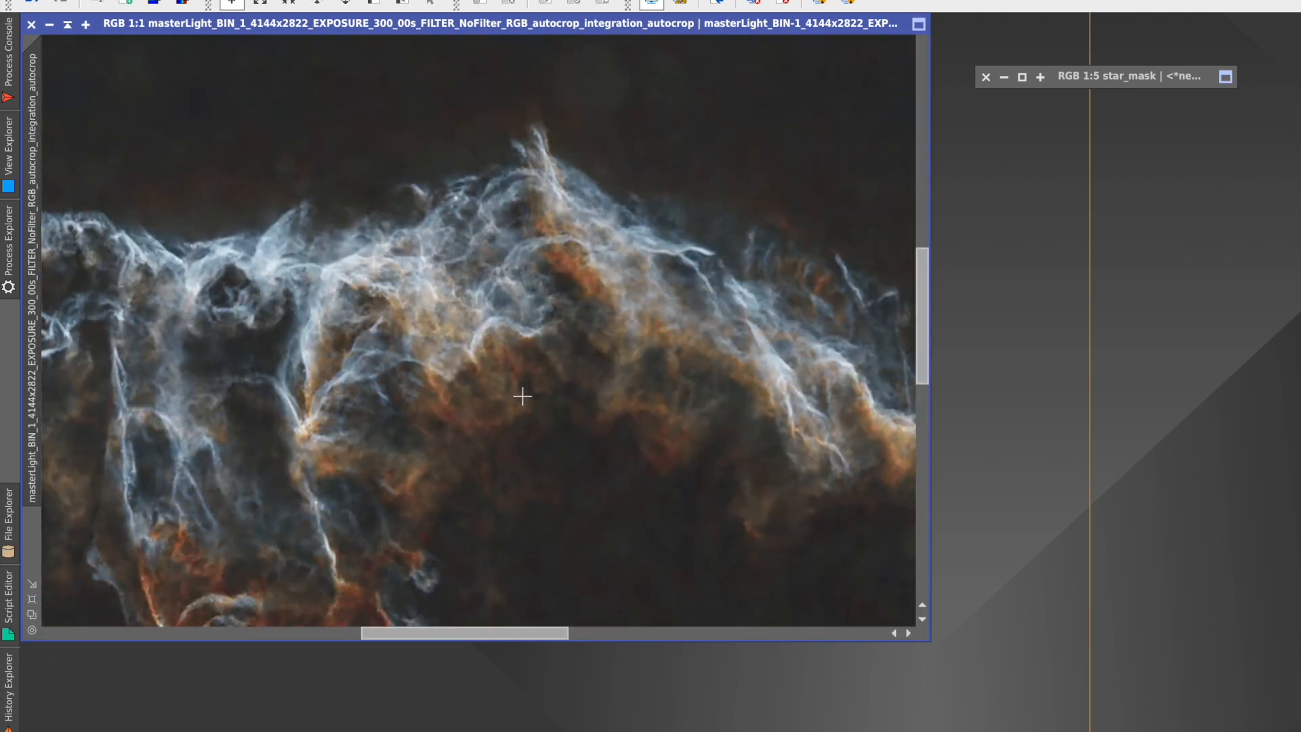
mouse_move(924, 288)
left_mouse_down()
mouse_move(925, 400)
mouse_move(922, 301)
left_mouse_up()
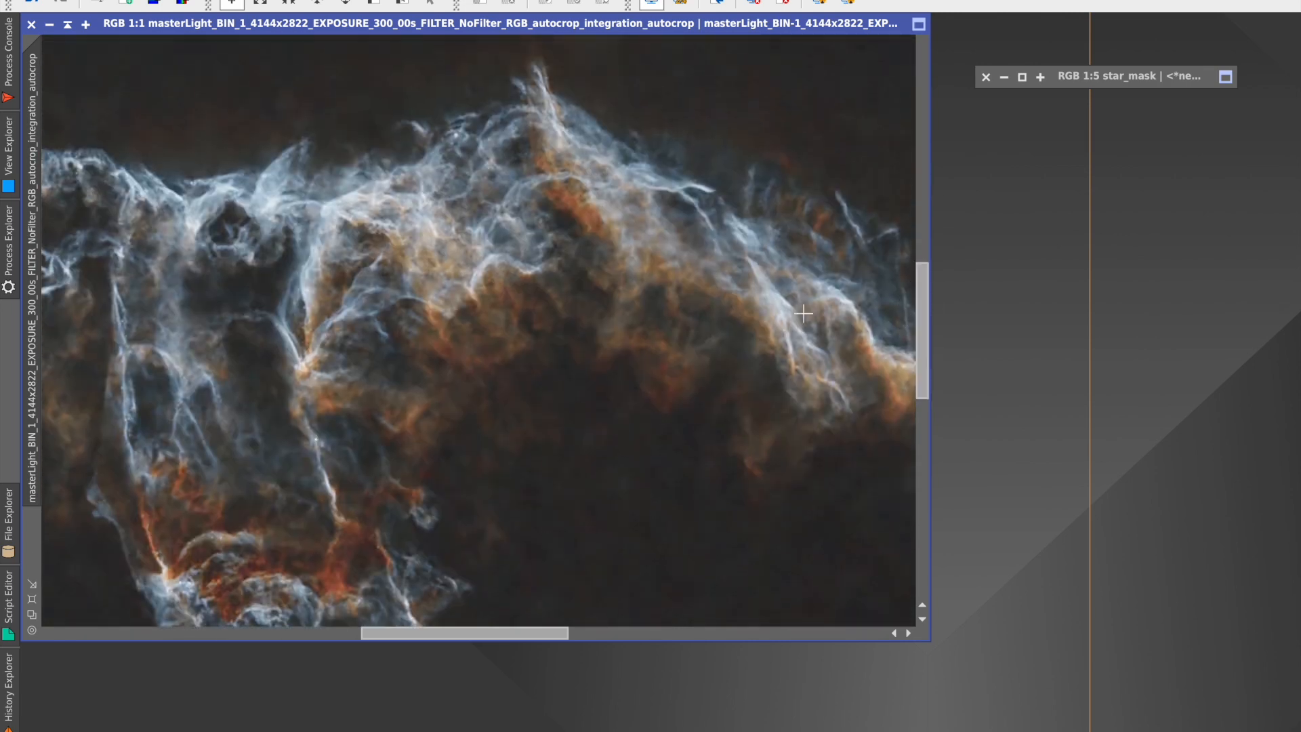
scroll(604, 312, "down", 1)
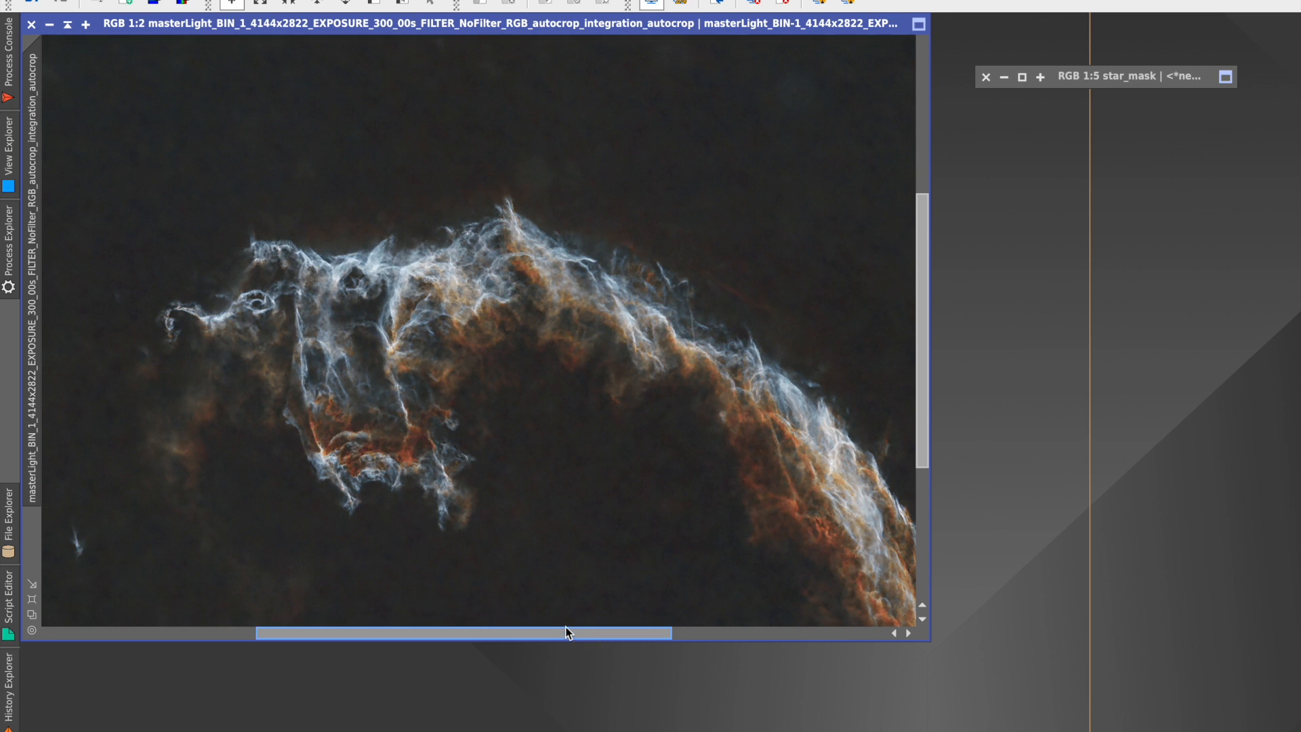
left_click_drag(921, 328, 930, 384)
left_click_drag(439, 630, 482, 636)
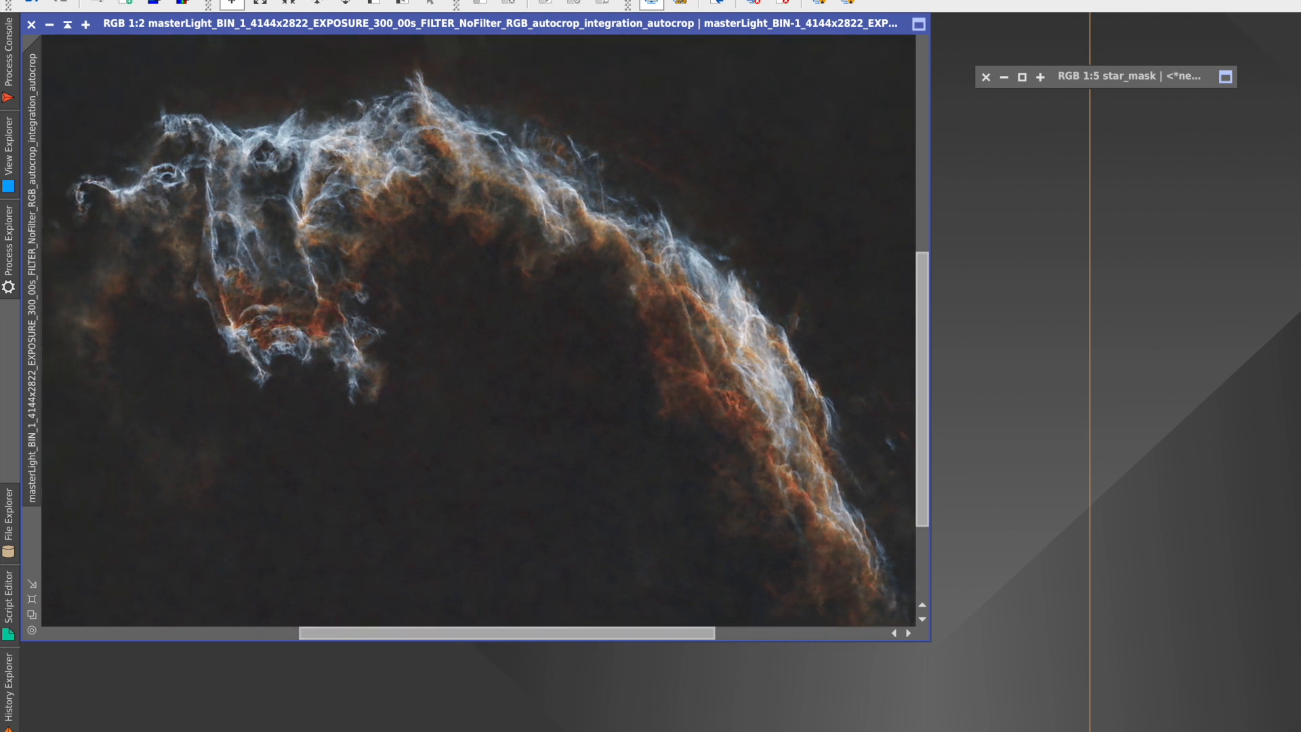
- Apply an RGB/K contrast curve to the starless image with CurvesTransformation, using points 0.26842 to 0.20419 and 0.74737 to 0.75393
left_click(397, 0)
mouse_move(421, 0)
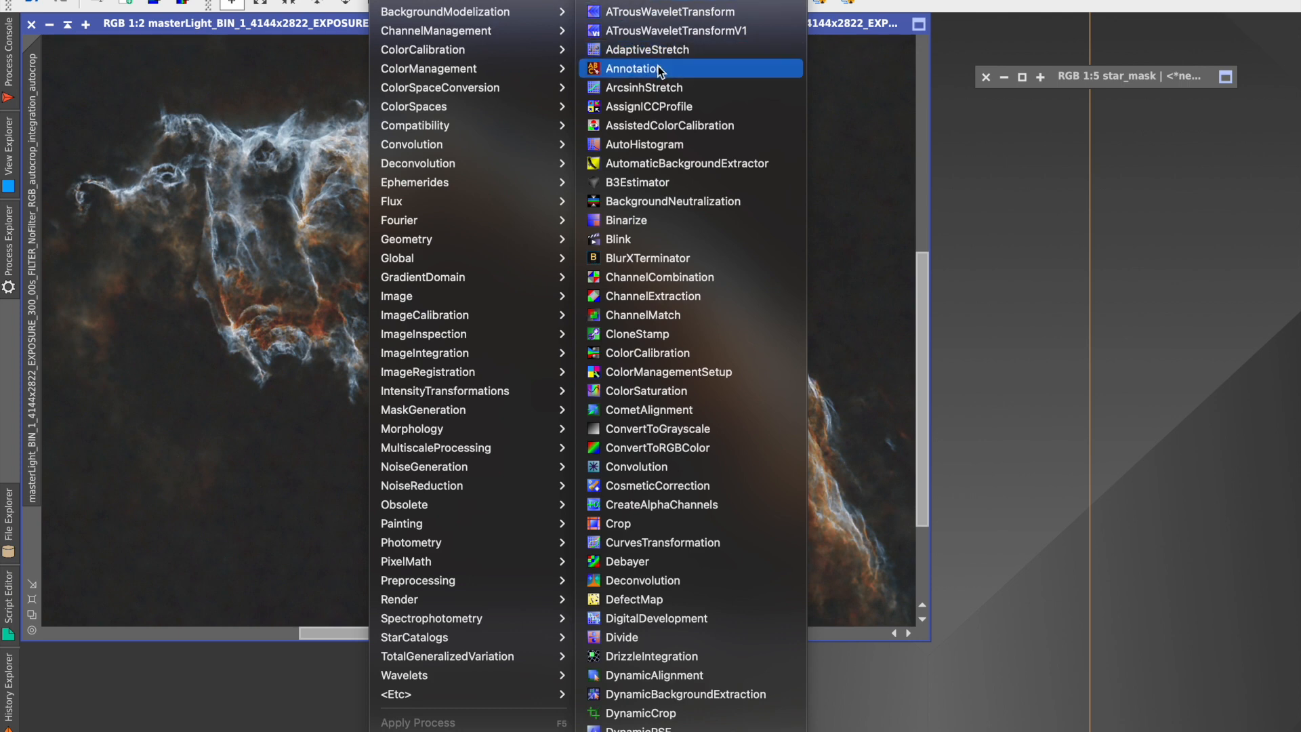
left_click(656, 543)
left_click(941, 570)
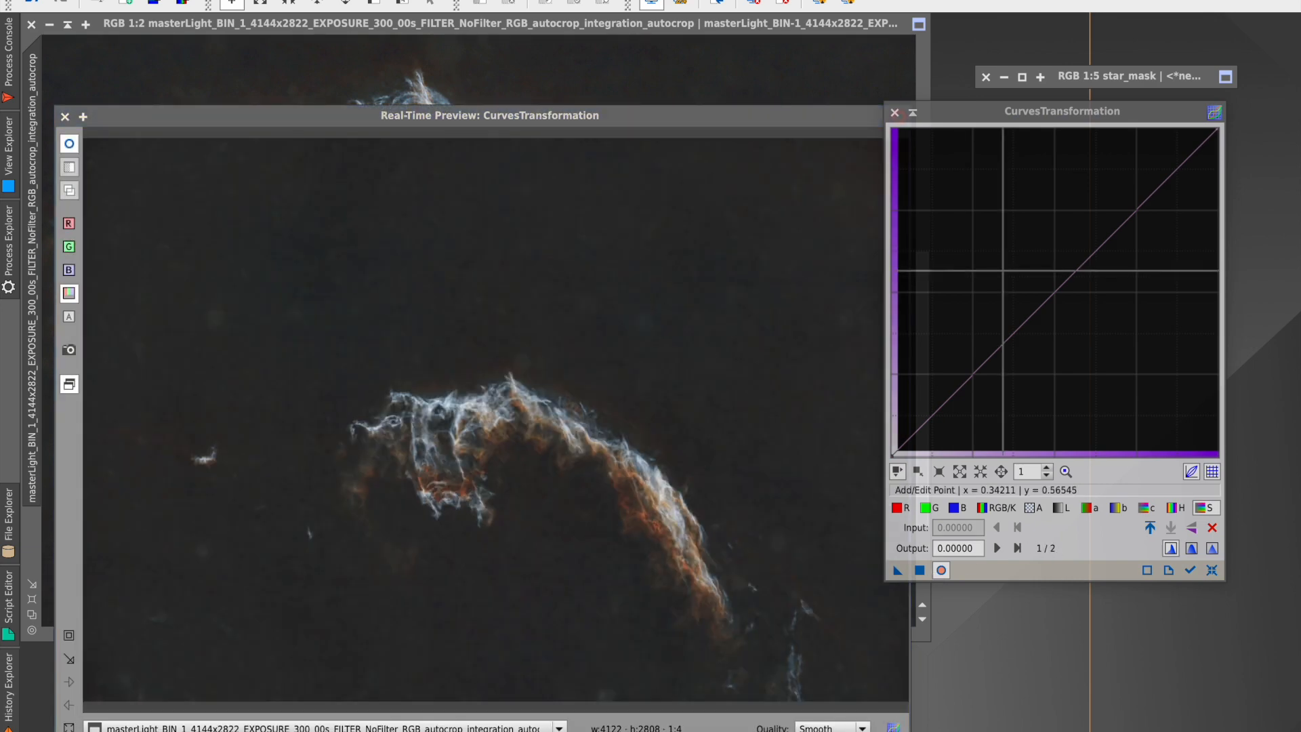
left_click(1212, 571)
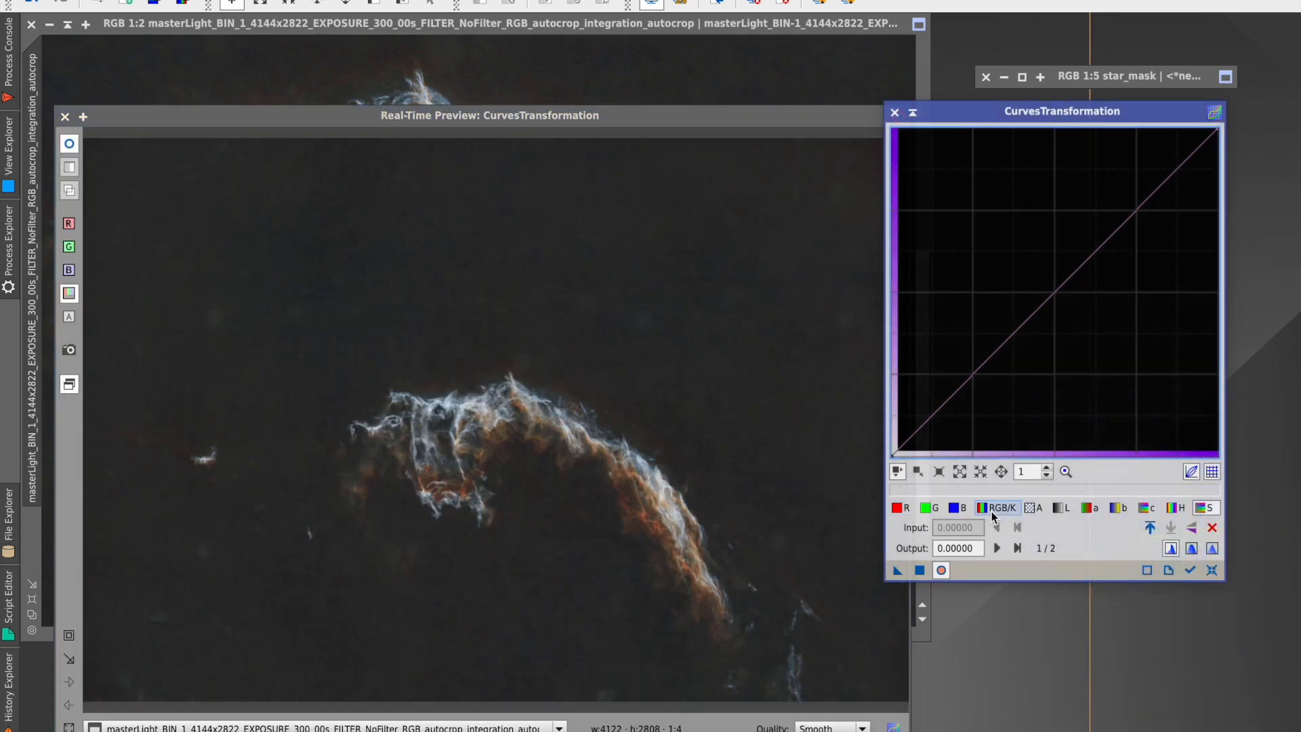
left_click(997, 508)
left_click_drag(971, 373, 979, 389)
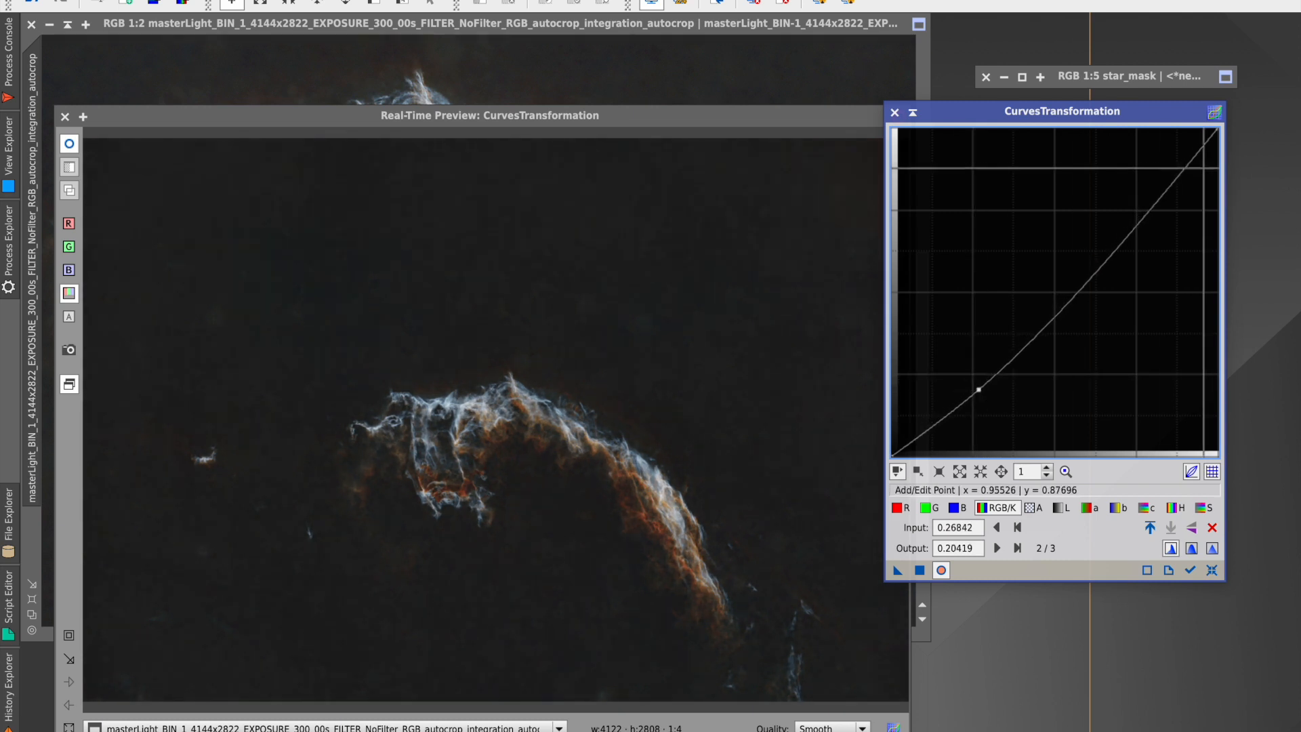
left_click_drag(1146, 216, 1135, 209)
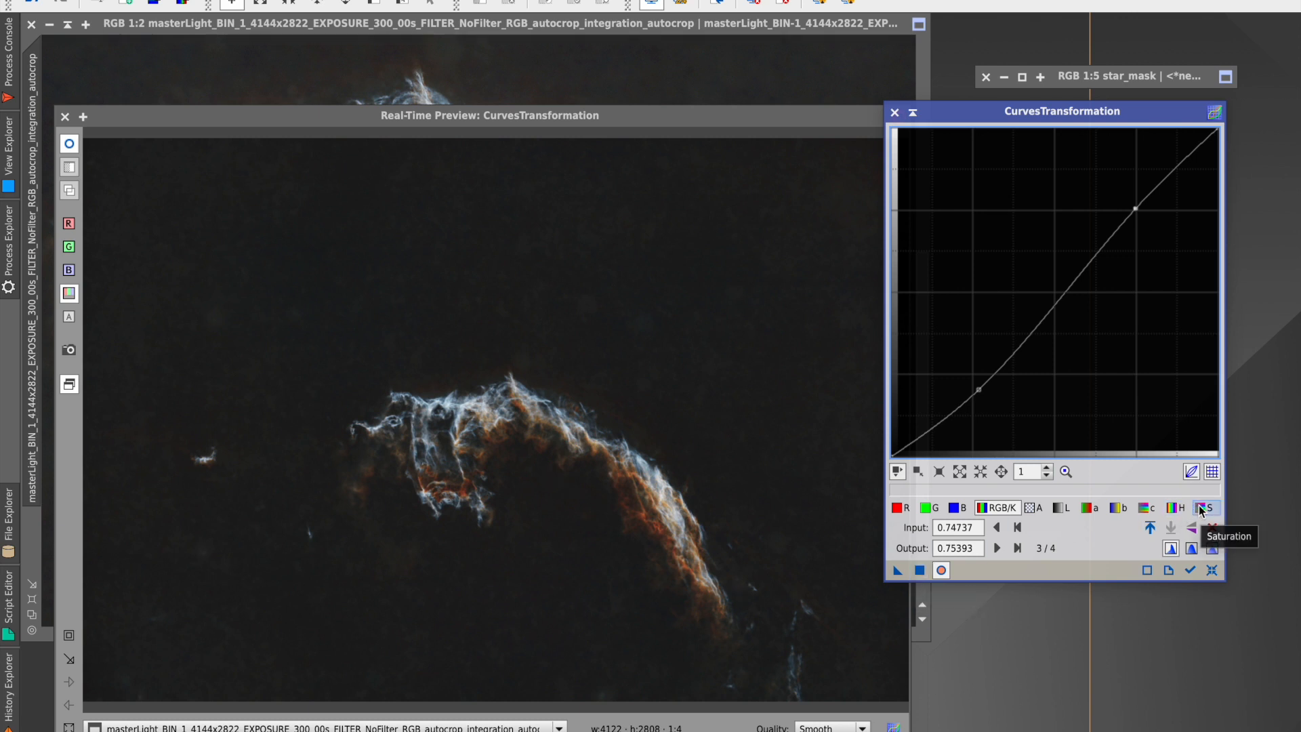
left_click(921, 572)
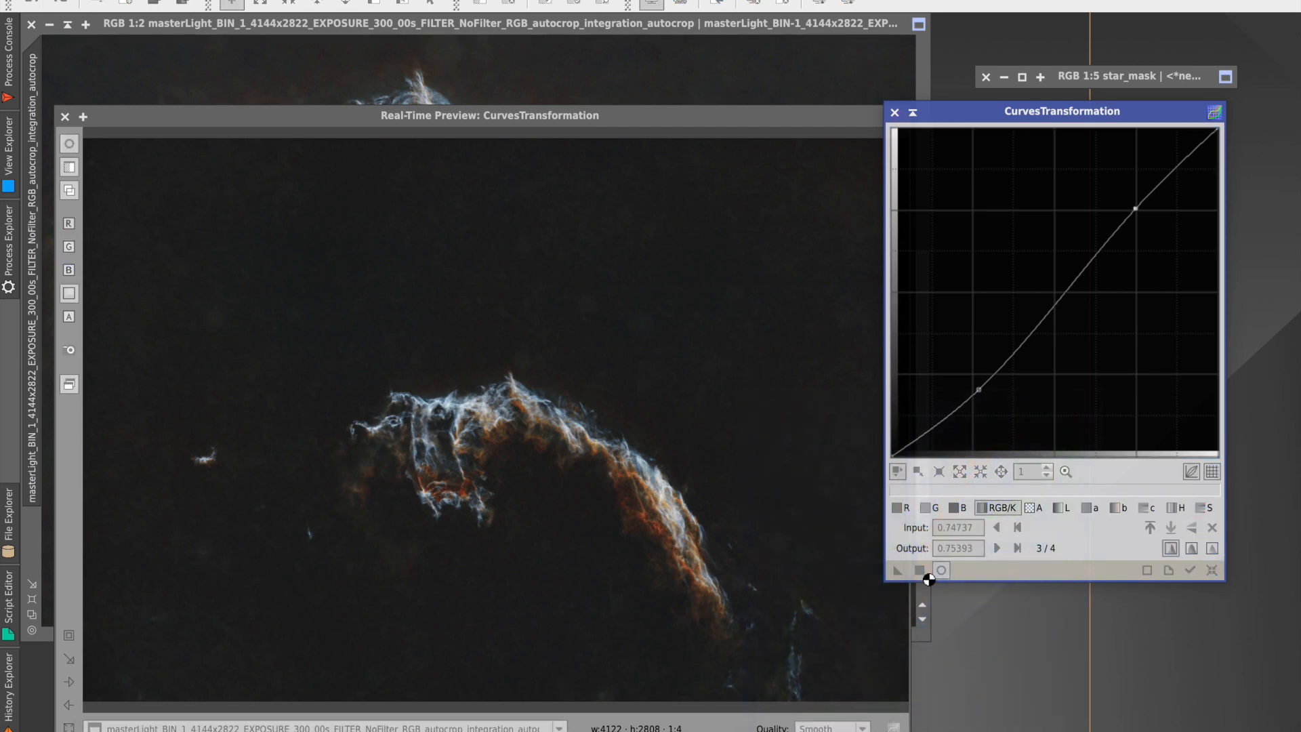
left_click_drag(498, 120, 499, 528)
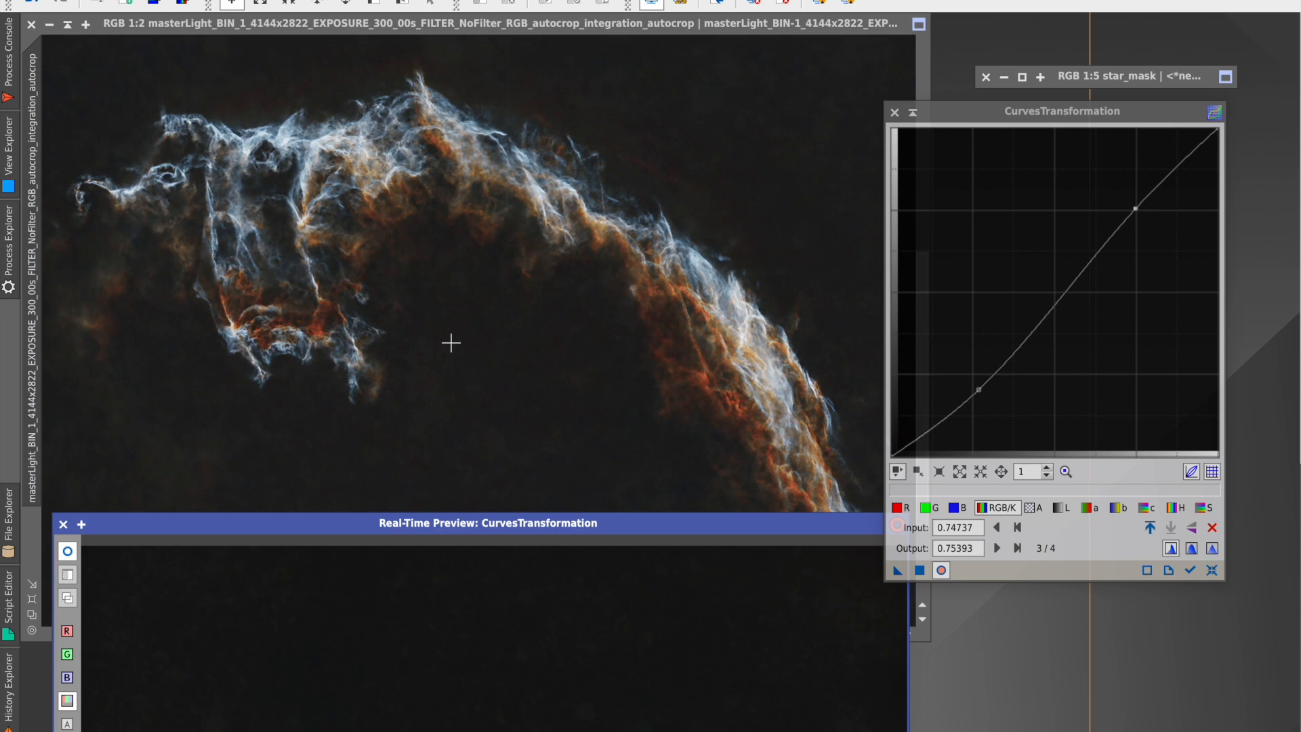
- Apply a second, gentler RGB/K curve to the starless image, with the shadow point at input 0.25789 and output 0.22513
left_click_drag(688, 524, 665, 84)
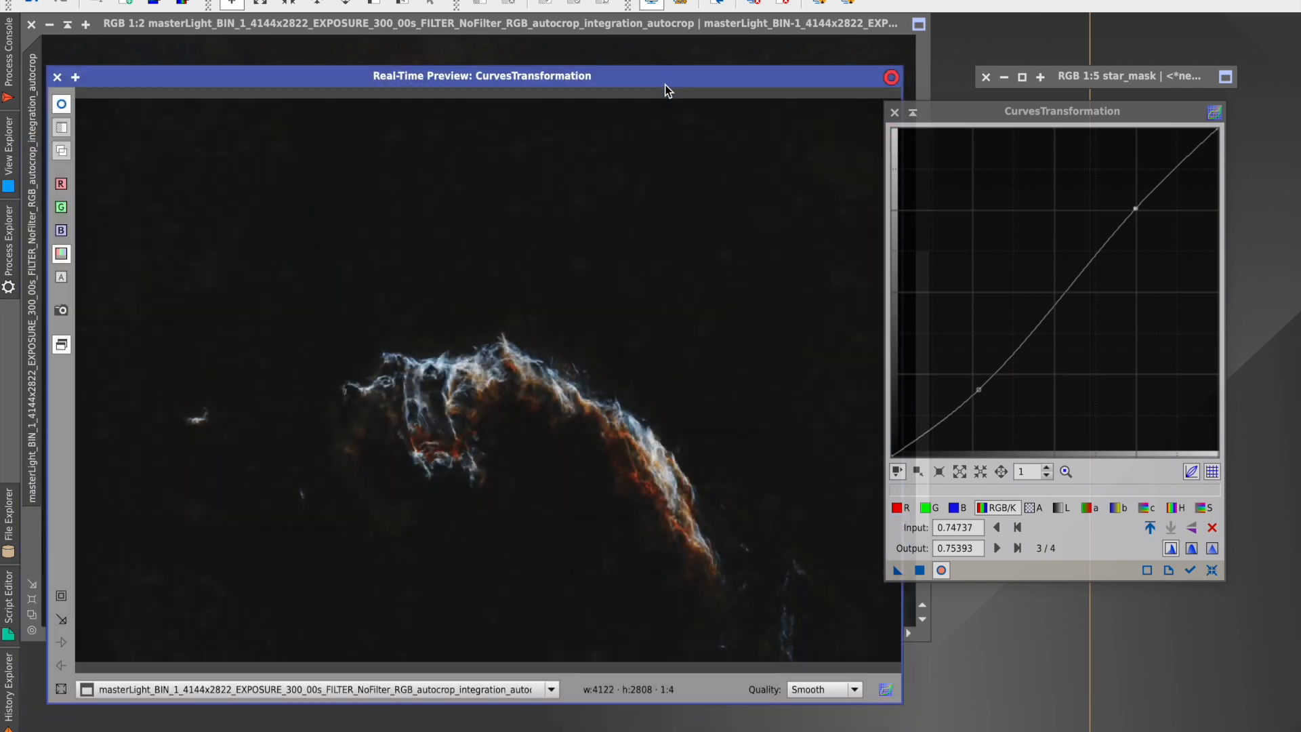
left_click_drag(978, 390, 978, 383)
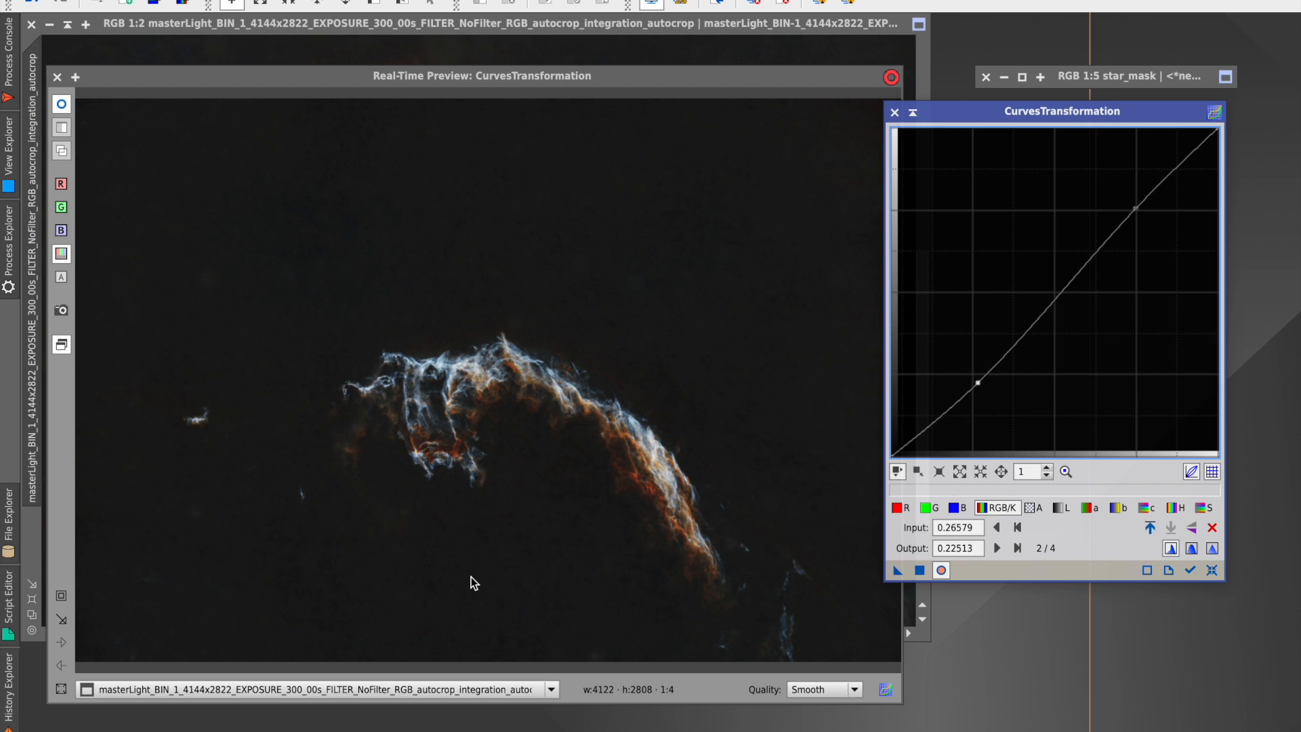
left_click_drag(1136, 208, 1135, 209)
left_click(977, 383)
left_click_drag(977, 383, 975, 382)
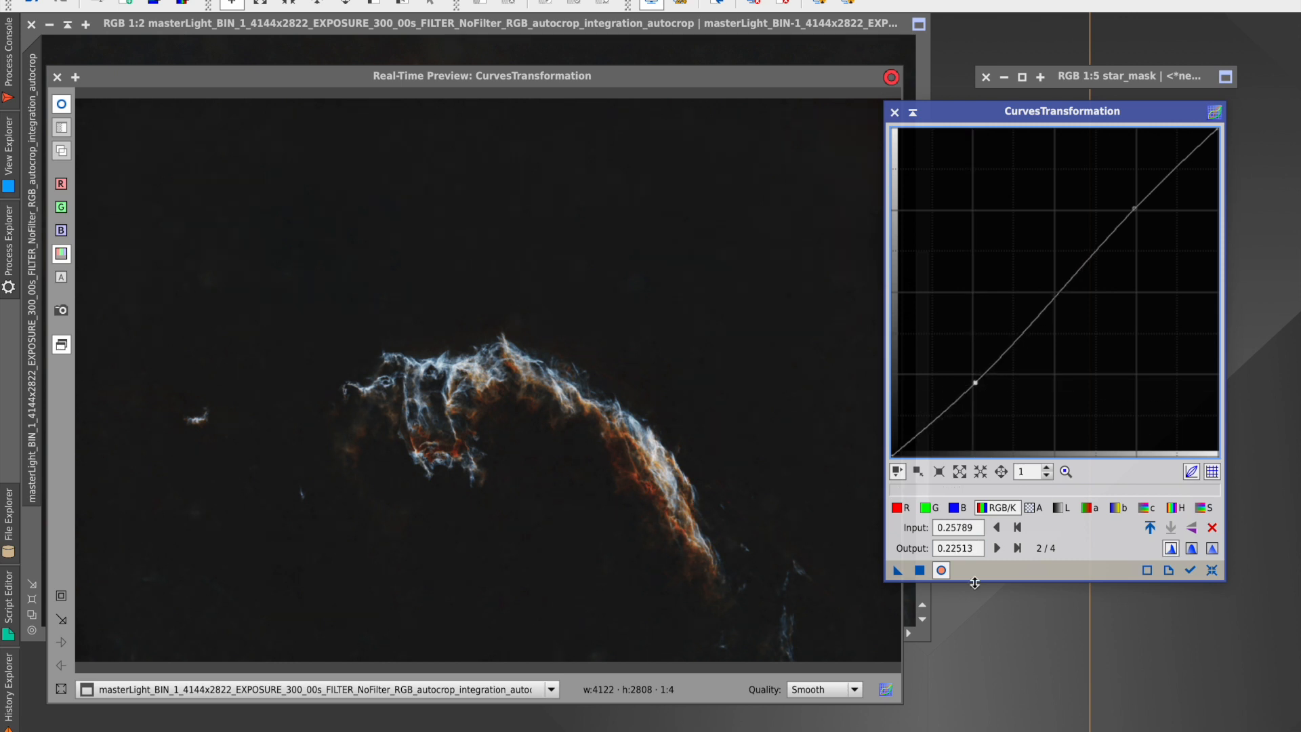
left_click(922, 569)
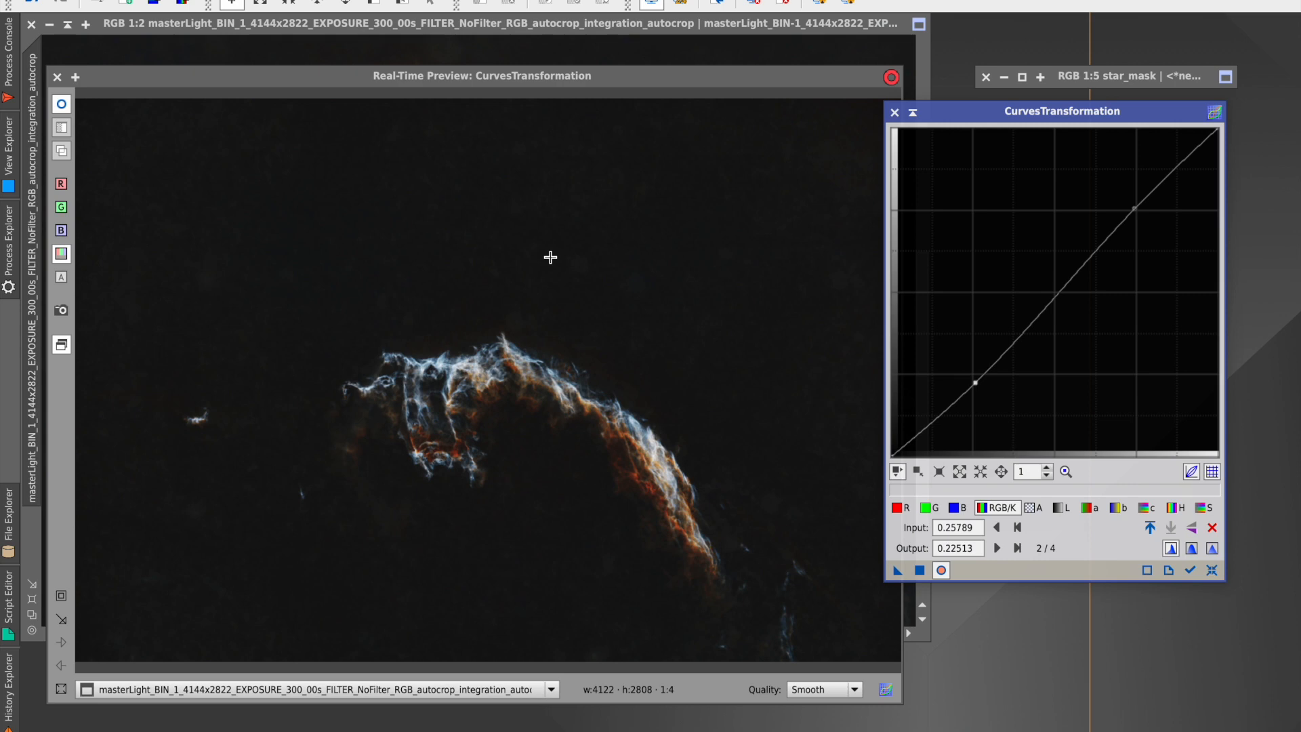
left_click_drag(579, 87, 540, 624)
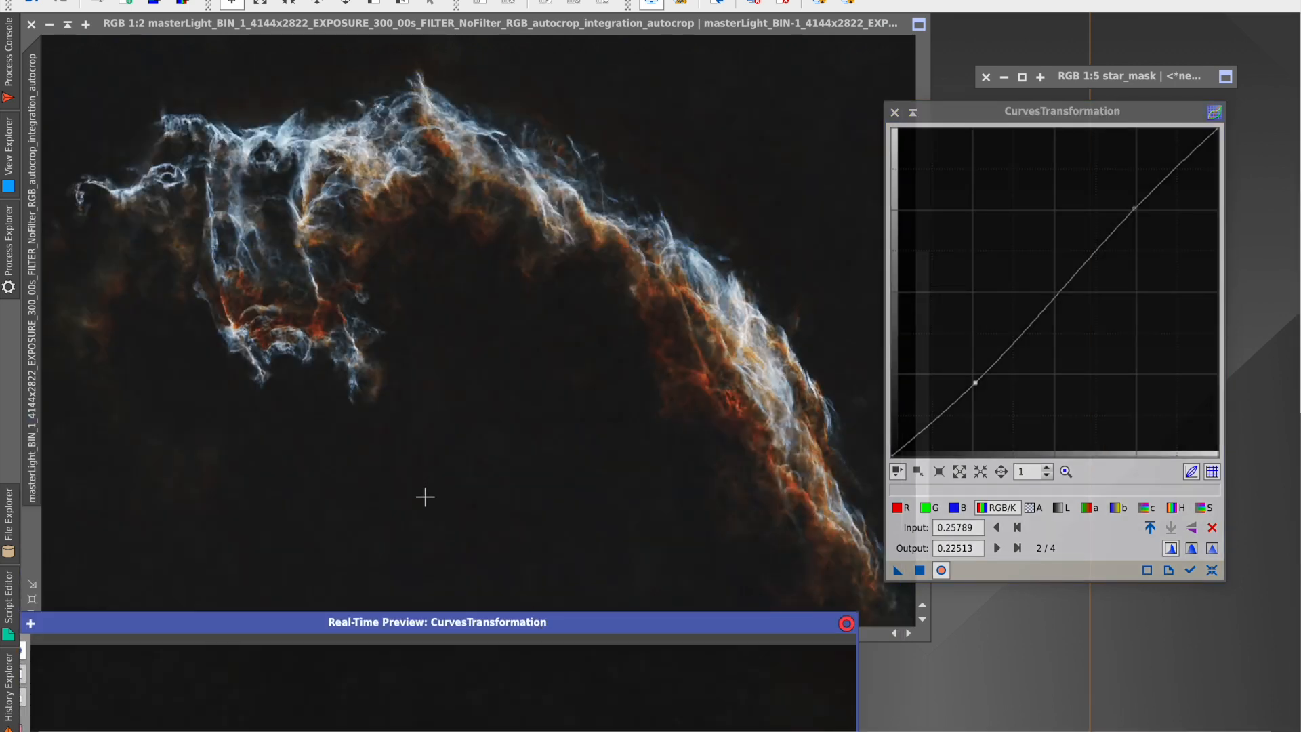
- Reset the applied RGB/K curve and place the CurvesTransformation real-time preview over the starless nebula image
left_click_drag(668, 622, 698, 129)
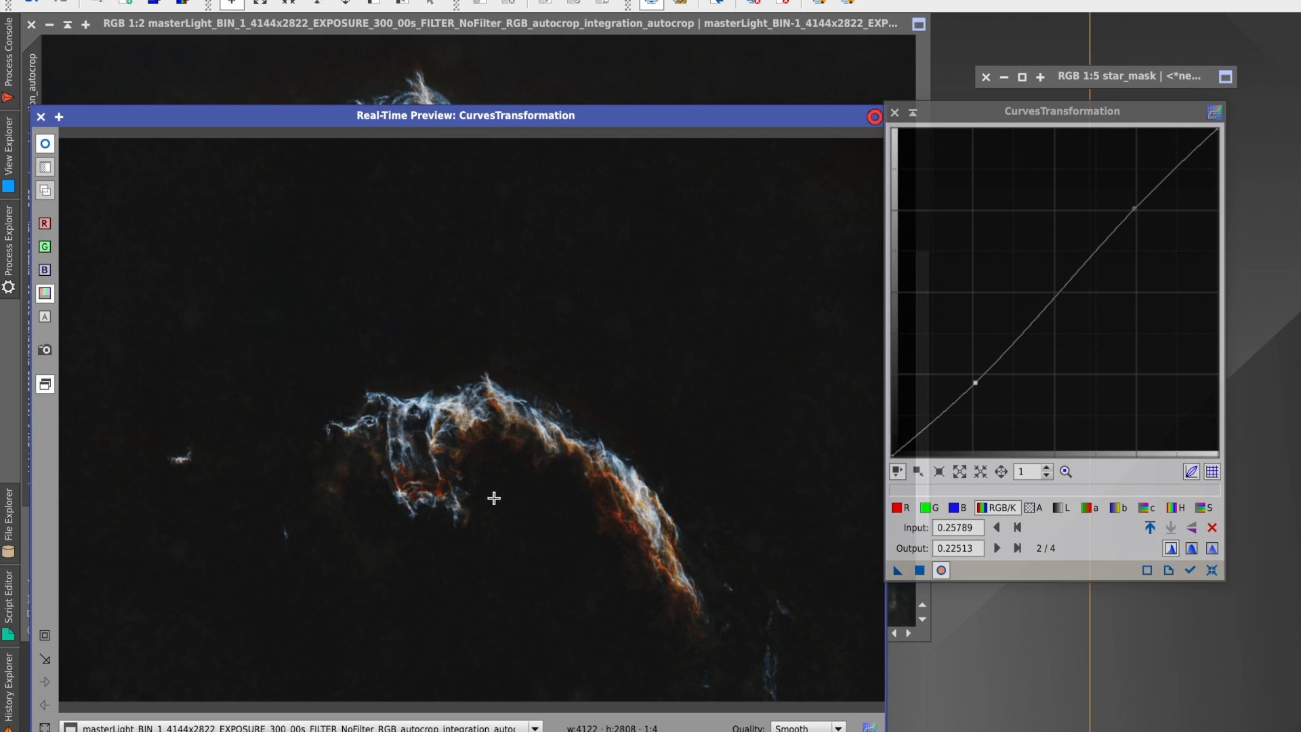
left_click(1212, 569)
left_click_drag(552, 115, 552, 57)
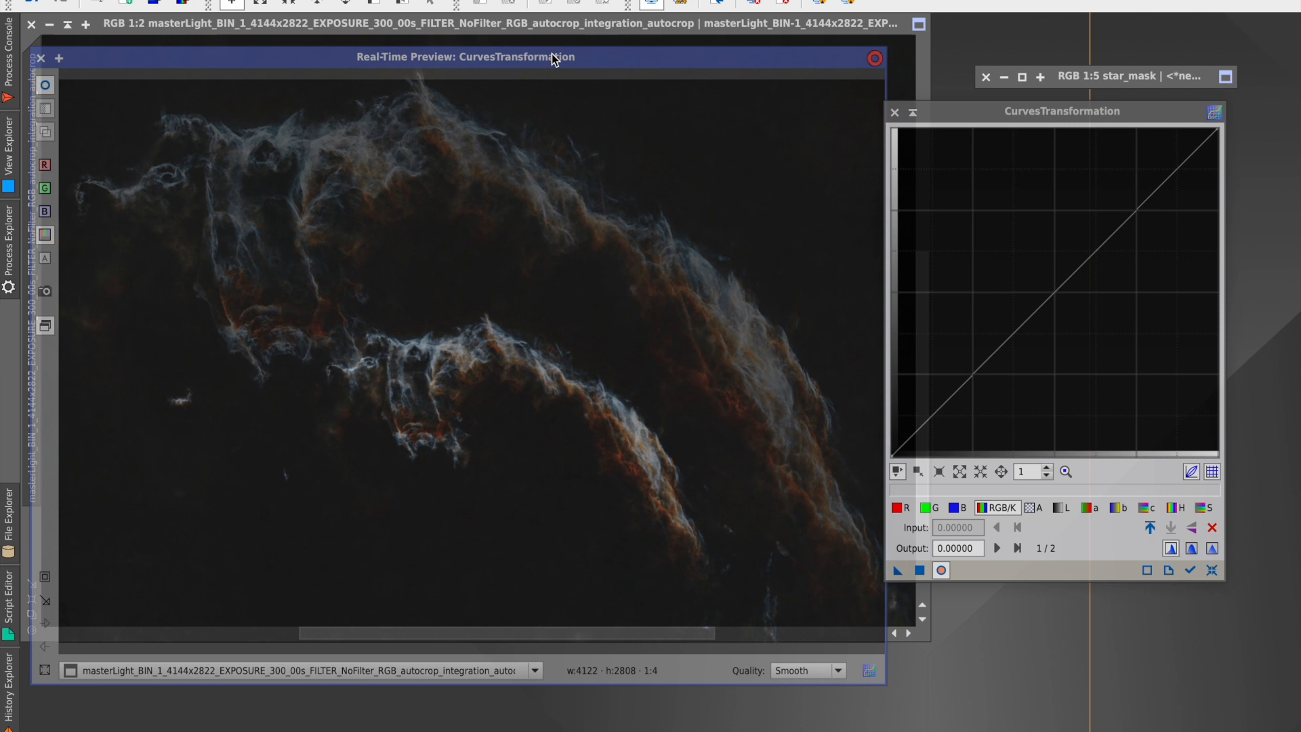
- Try an RGB/K contrast curve with points 0.25789 to 0.20681 and 0.75263 to 0.75131, and reset it
left_click_drag(976, 374, 973, 382)
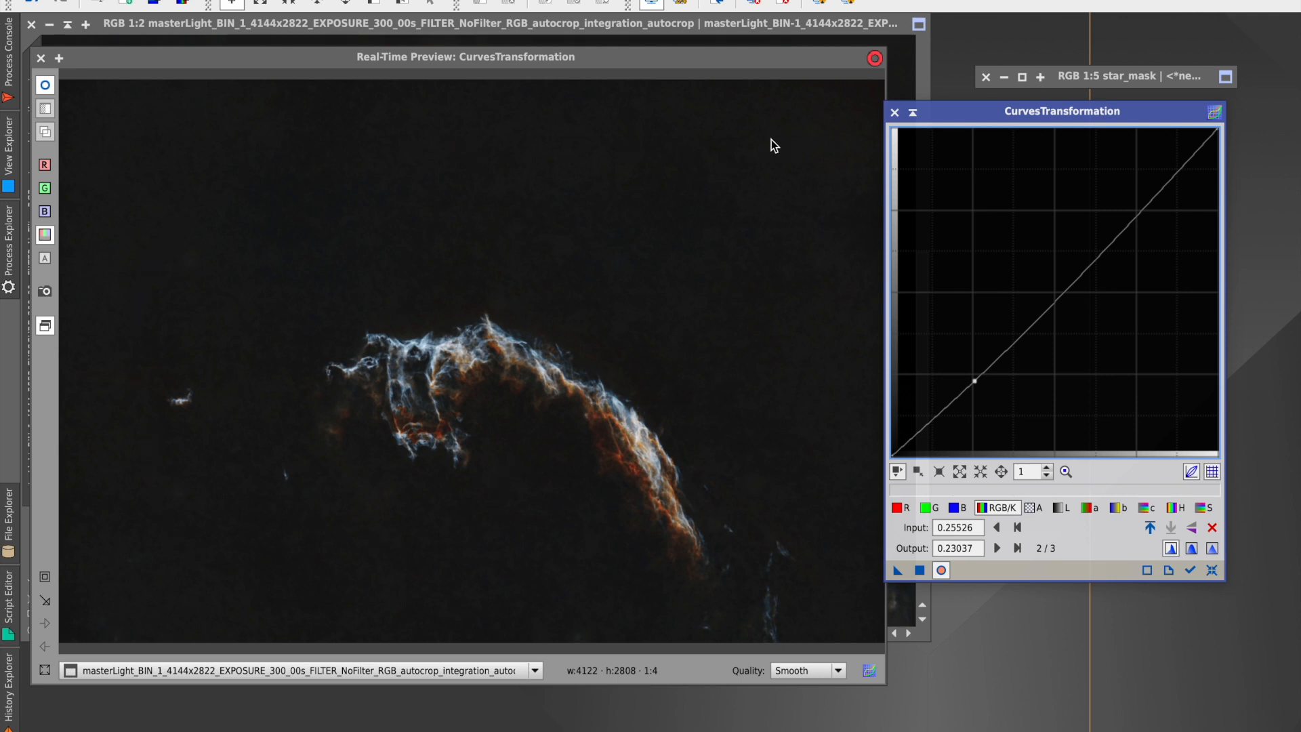
left_click_drag(973, 381, 973, 385)
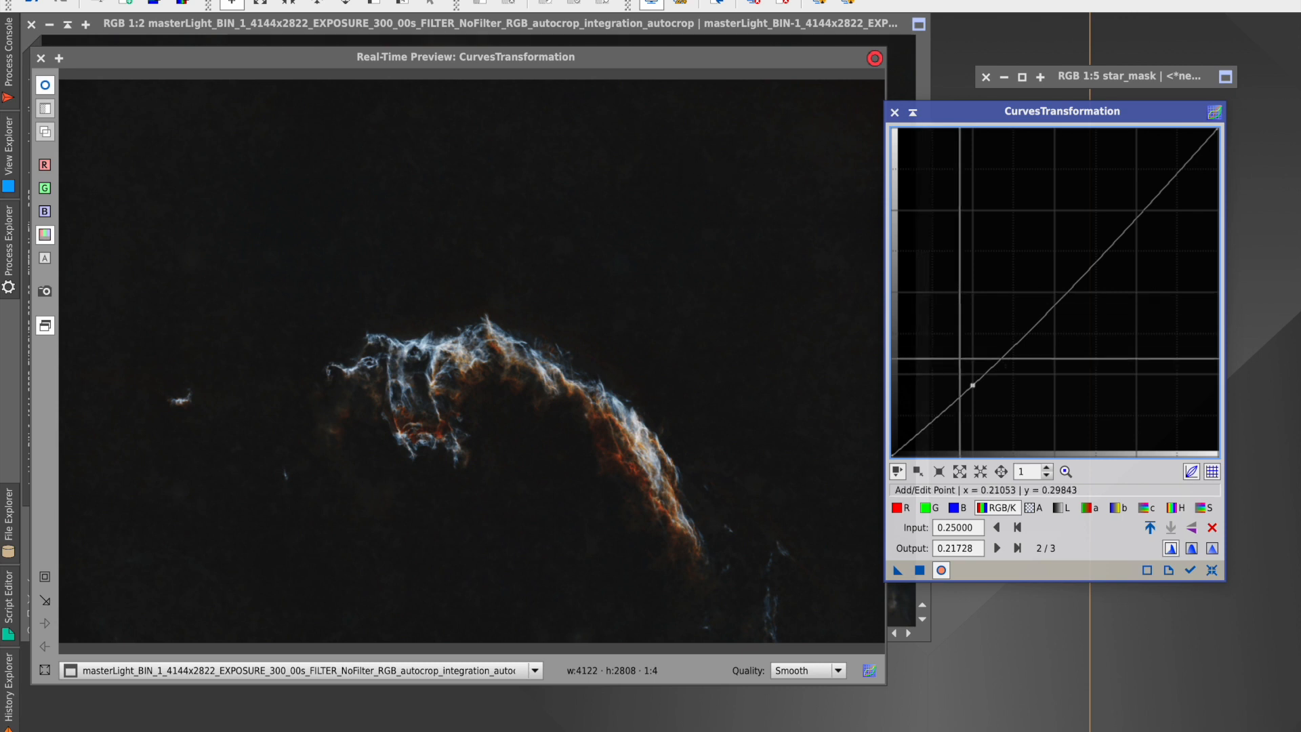
left_click_drag(973, 385, 975, 391)
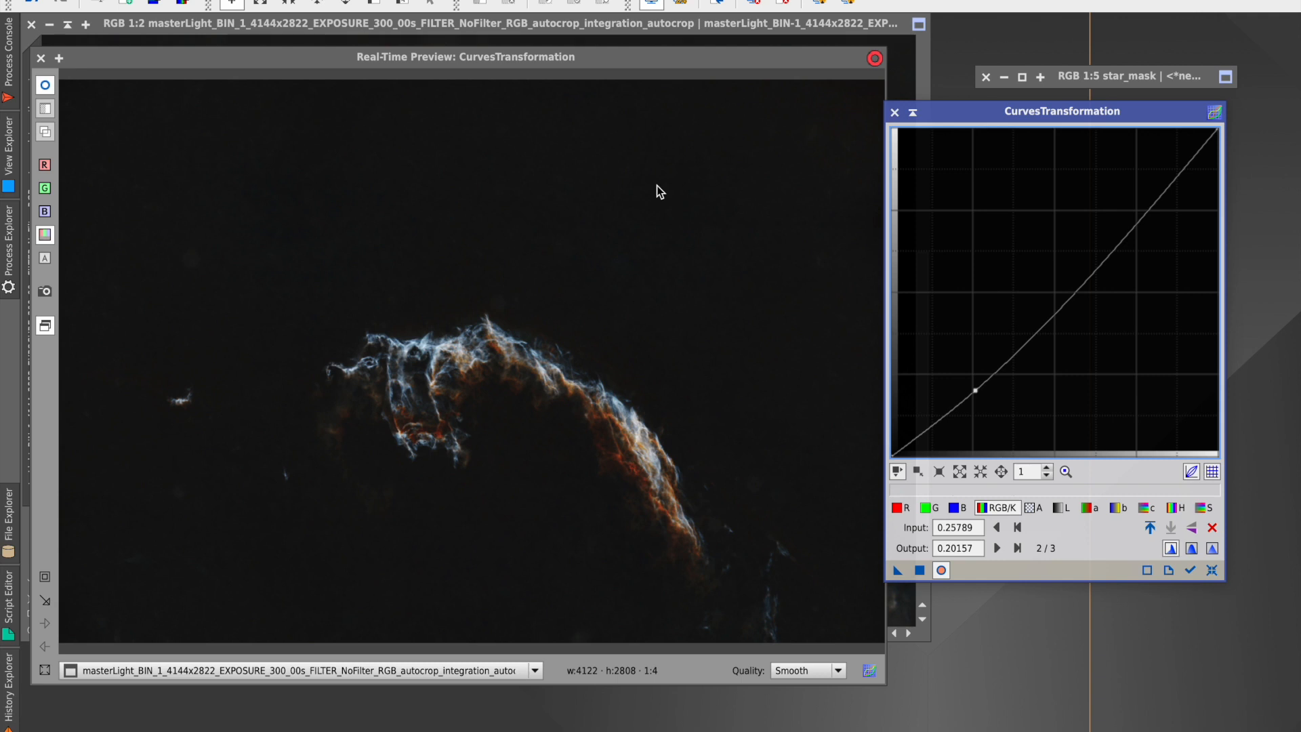
left_click_drag(976, 391, 974, 388)
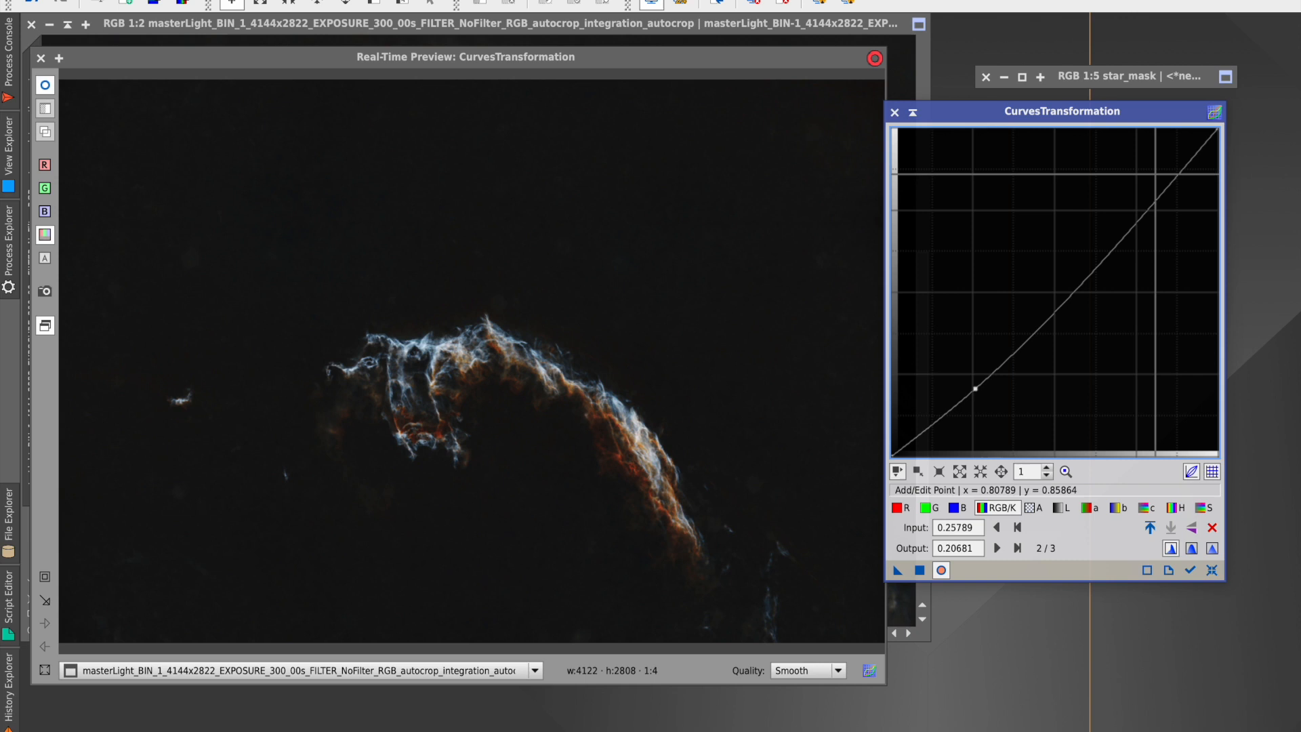
left_click_drag(1141, 216, 1137, 210)
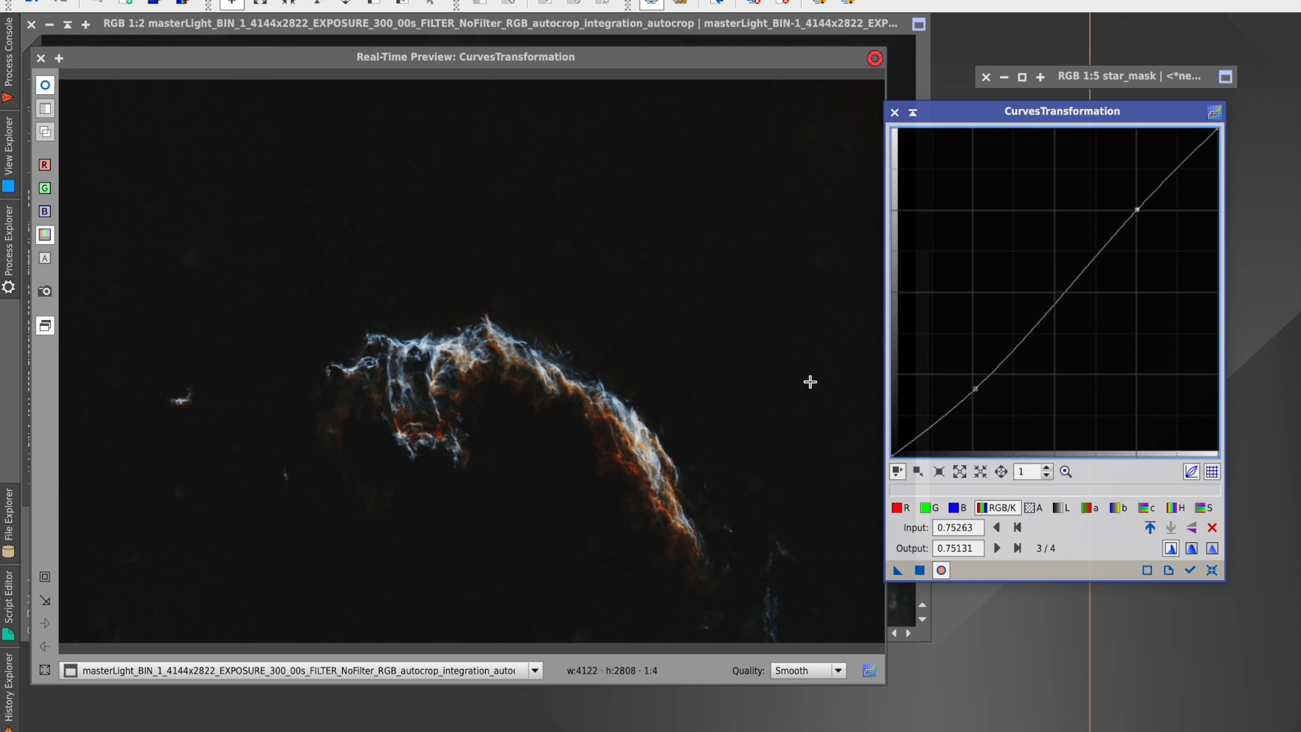
left_click(1211, 570)
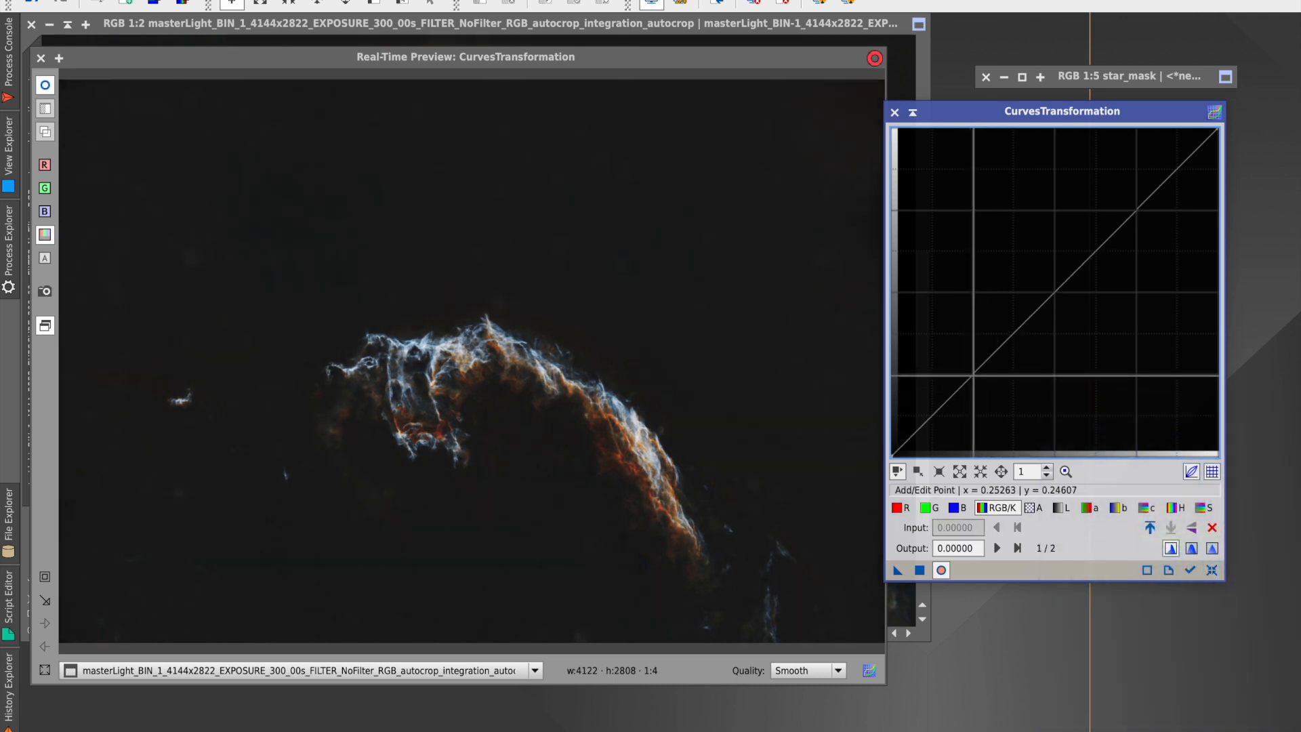
- Shape a mild RGB/K contrast curve with points 0.26053 to 0.22251 and 0.75263 to 0.74607
left_click(974, 378)
left_click_drag(974, 378, 977, 384)
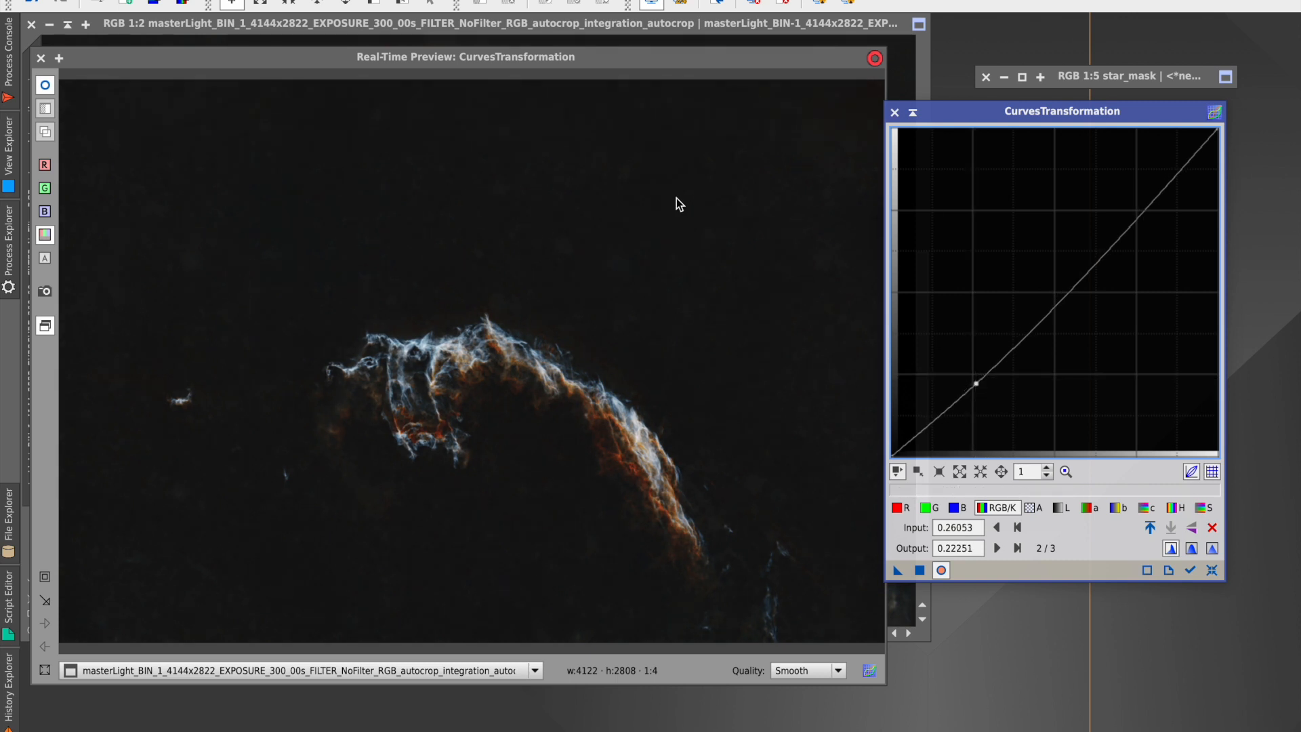
left_click(1144, 211)
left_click_drag(1144, 211, 1137, 211)
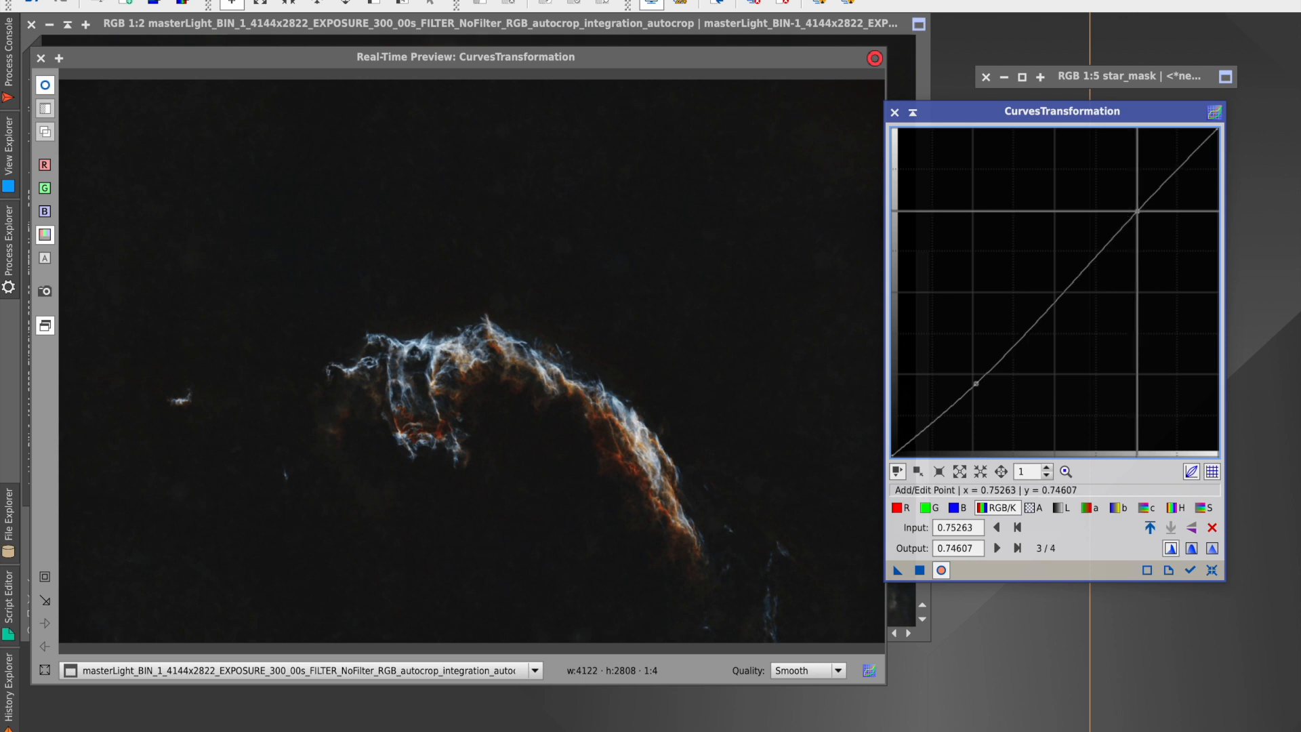
- Add a saturation curve point from 0.74474 to 0.81937, apply the combined curves to the starless image and reset them
left_click(1203, 510)
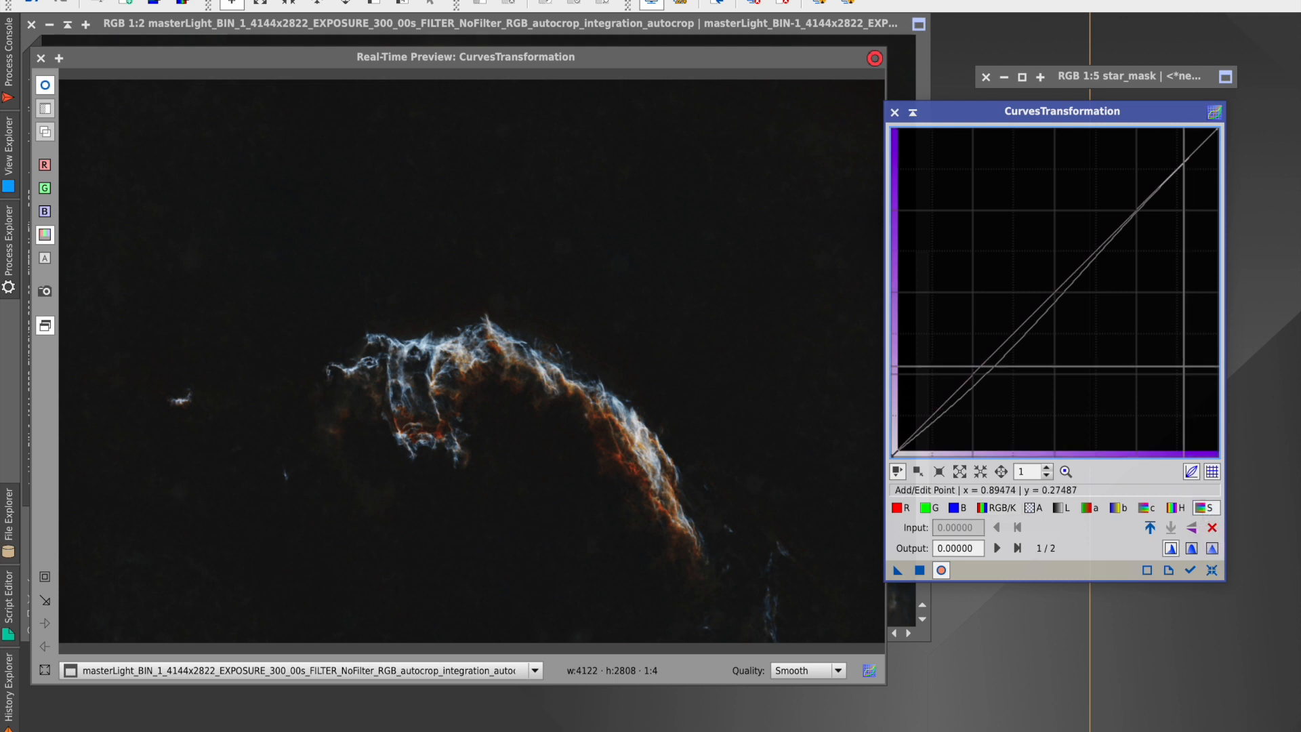
mouse_move(1138, 208)
left_mouse_down()
mouse_move(1109, 181)
mouse_move(1061, 176)
mouse_move(967, 214)
mouse_move(1124, 203)
mouse_move(1134, 197)
mouse_move(1112, 181)
mouse_move(1126, 169)
mouse_move(1135, 187)
left_mouse_up()
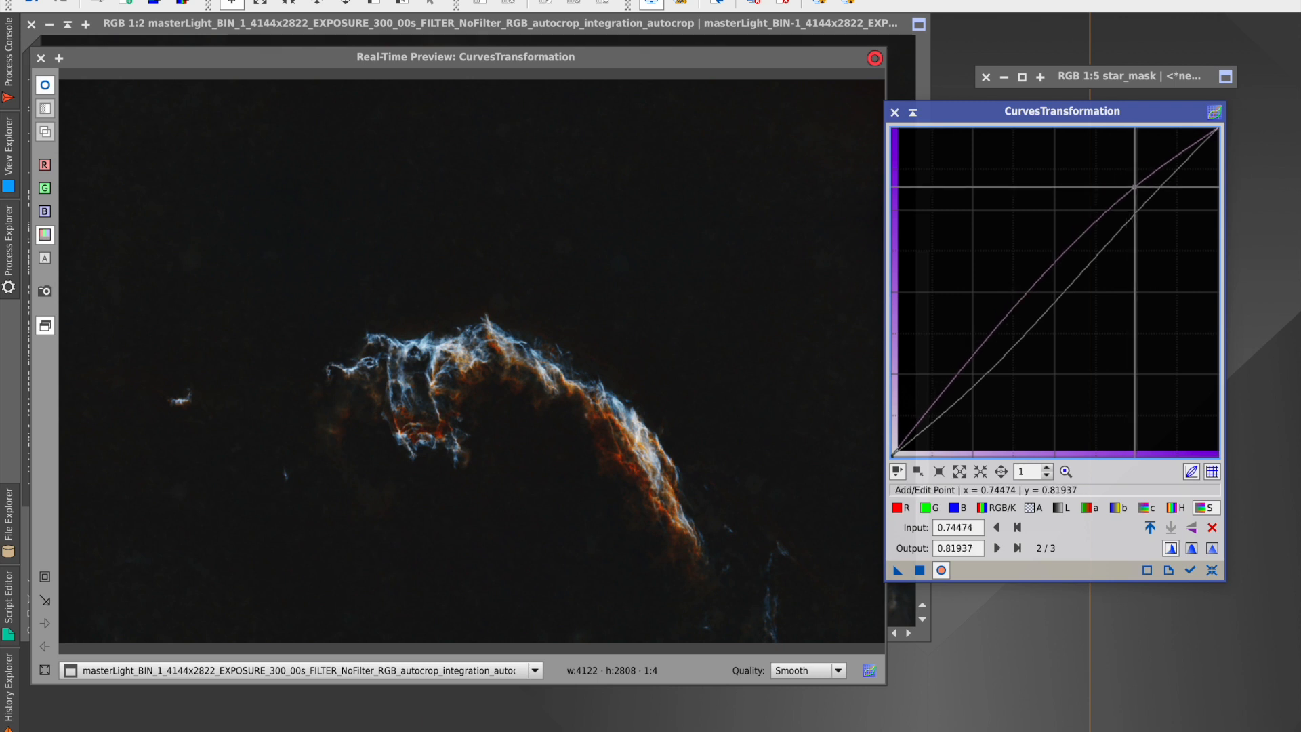
left_click_drag(692, 58, 740, 356)
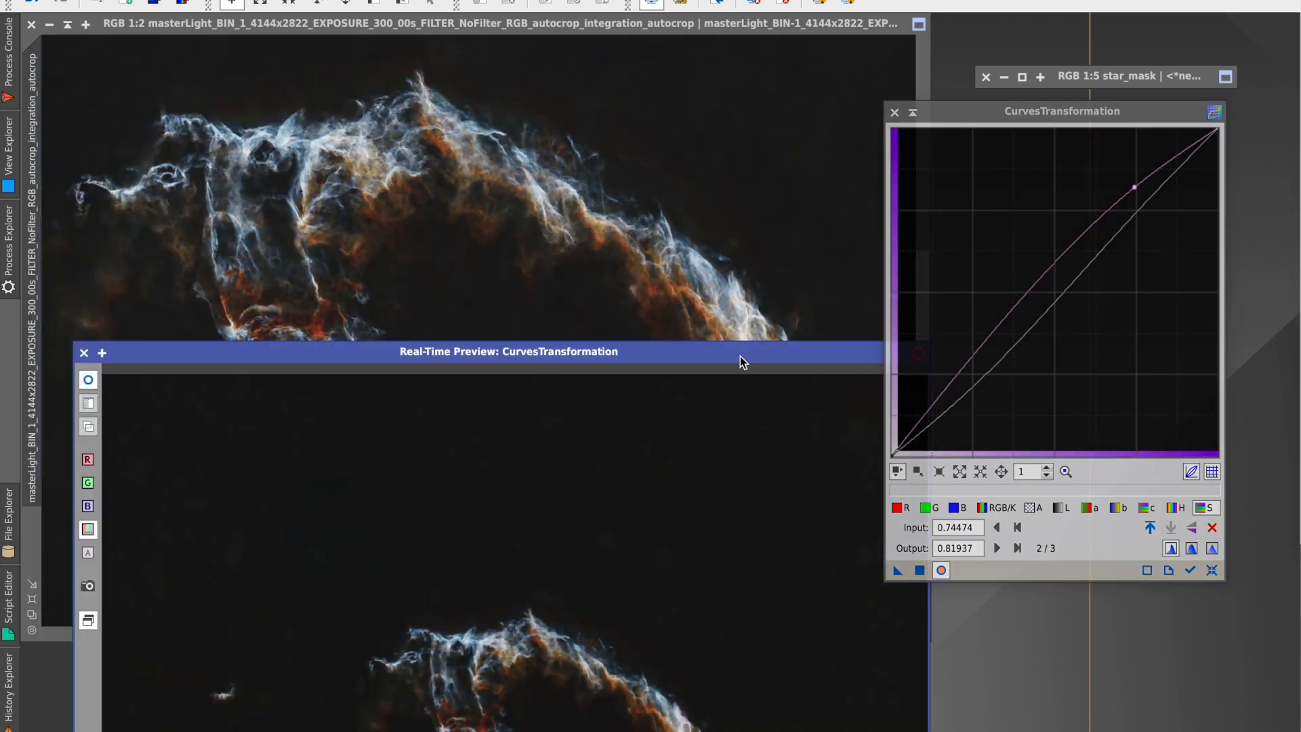
left_click(919, 569)
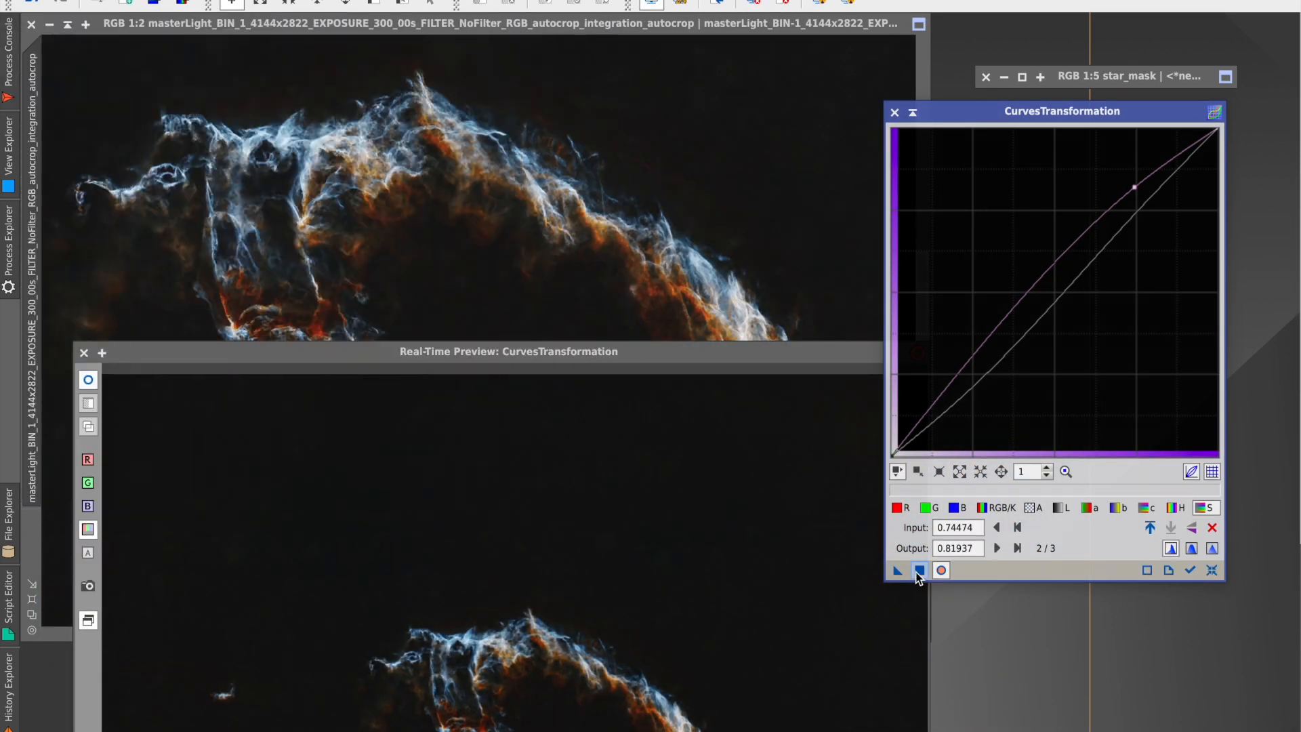
left_click(1212, 570)
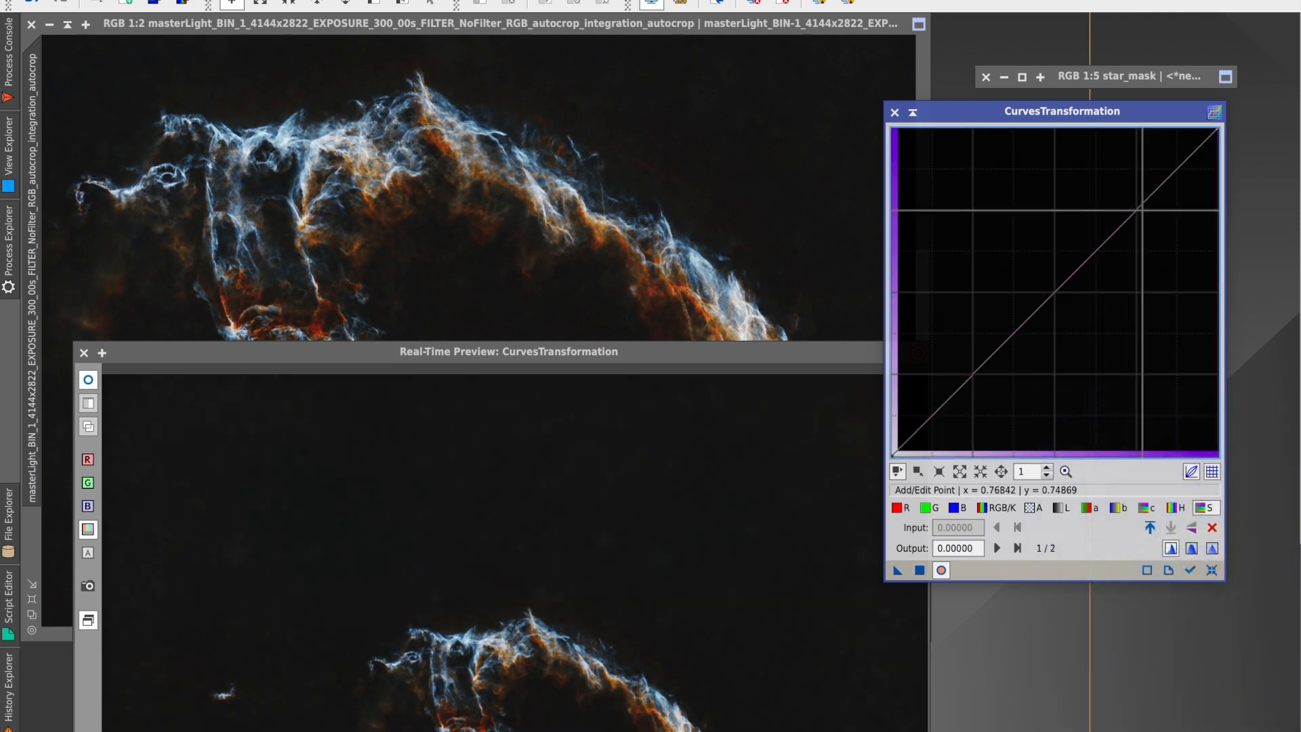
left_click(1137, 209)
left_click_drag(1137, 208, 1091, 214)
left_click_drag(670, 350, 629, 160)
left_click_drag(1091, 214, 1108, 185)
left_click(1212, 569)
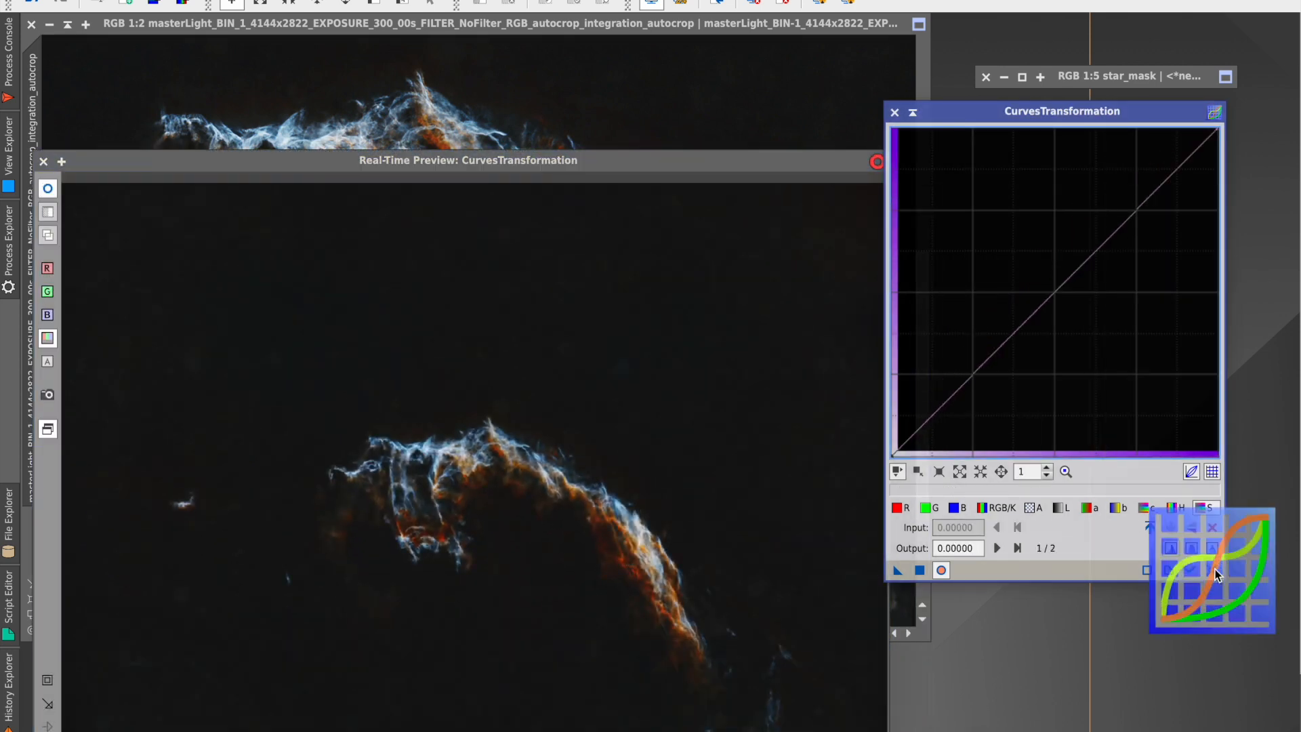
- Apply another saturation curve with point 0.72368 to 0.79319 to the starless image and check it against the previous state with Undo
left_click_drag(1138, 210, 1128, 196)
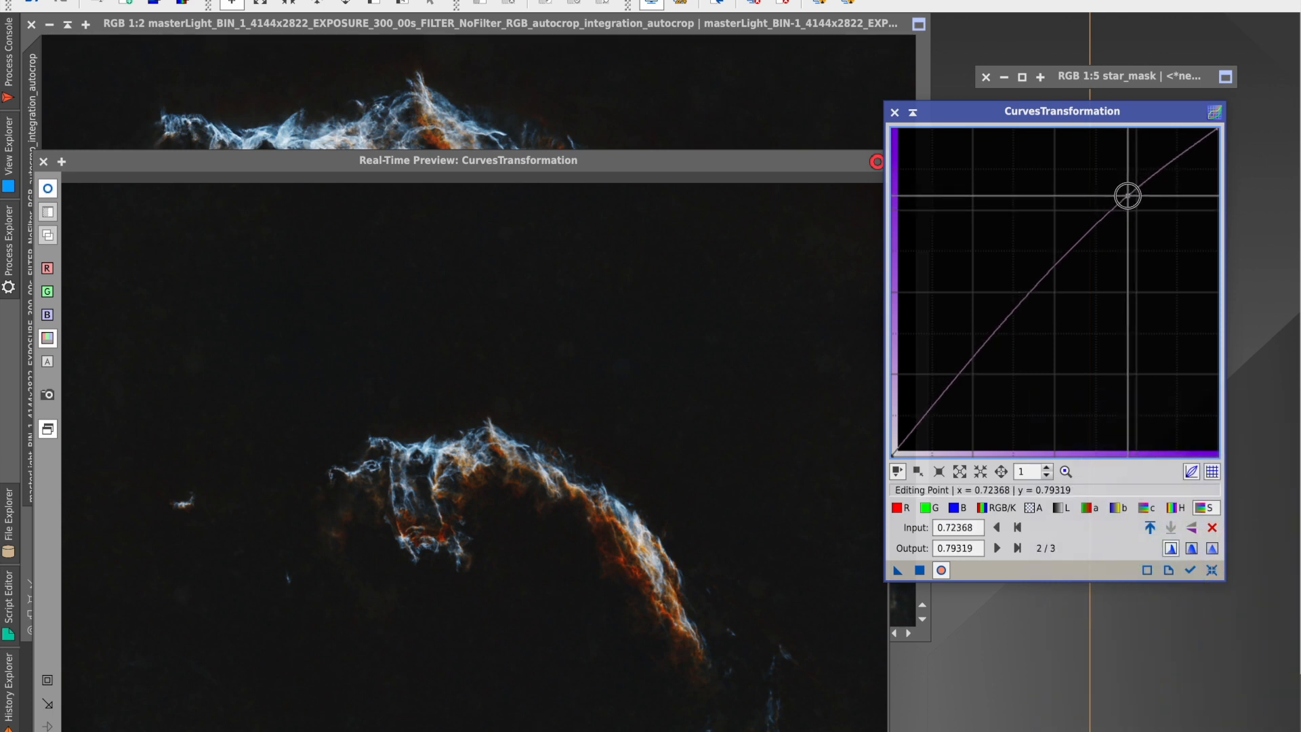
left_click_drag(592, 163, 629, 400)
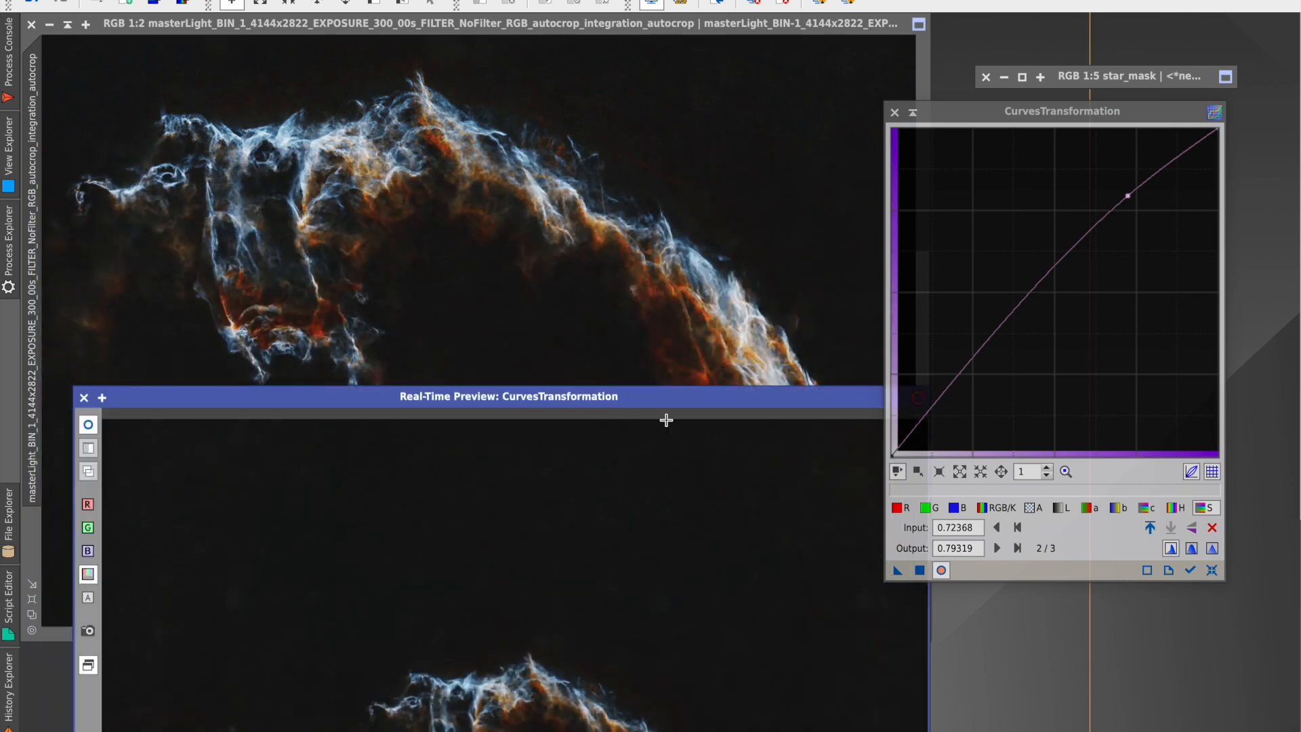
left_click(921, 570)
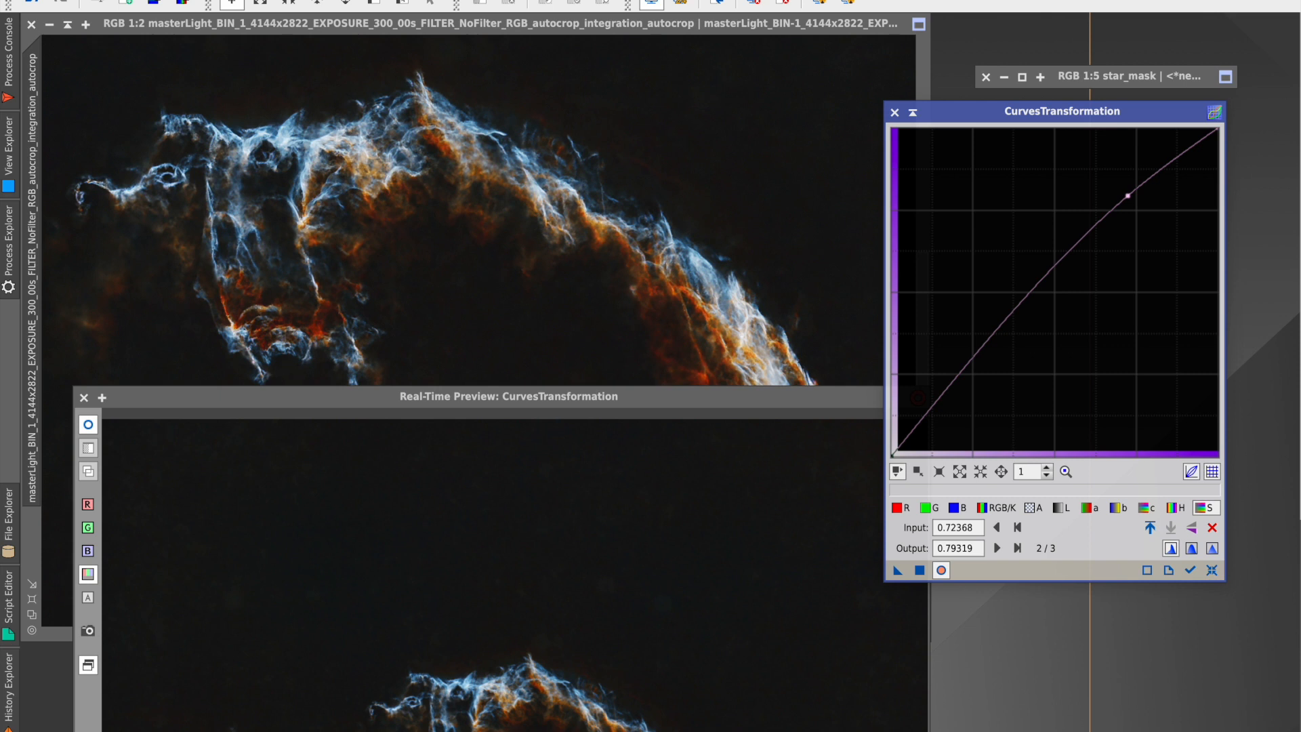
left_click(33, 4)
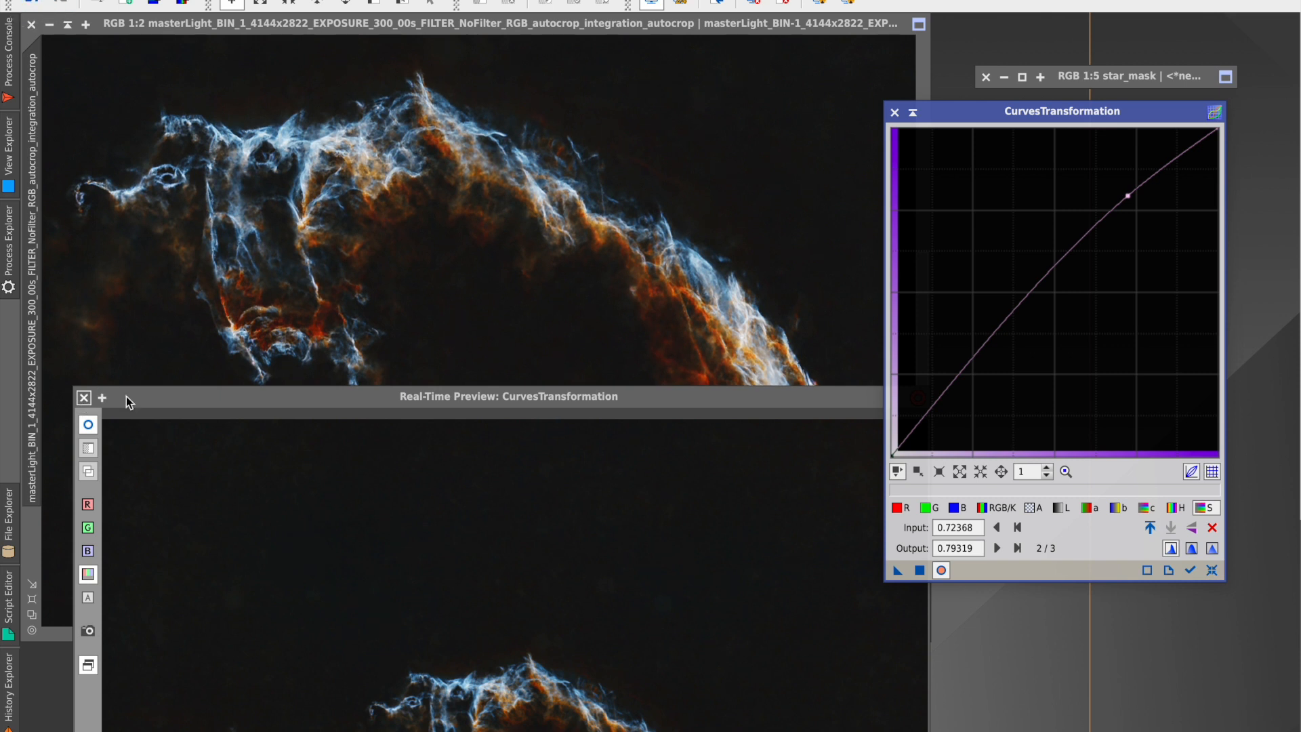
- Reset the saturation curve and put away CurvesTransformation together with its real-time preview
left_click(1212, 570)
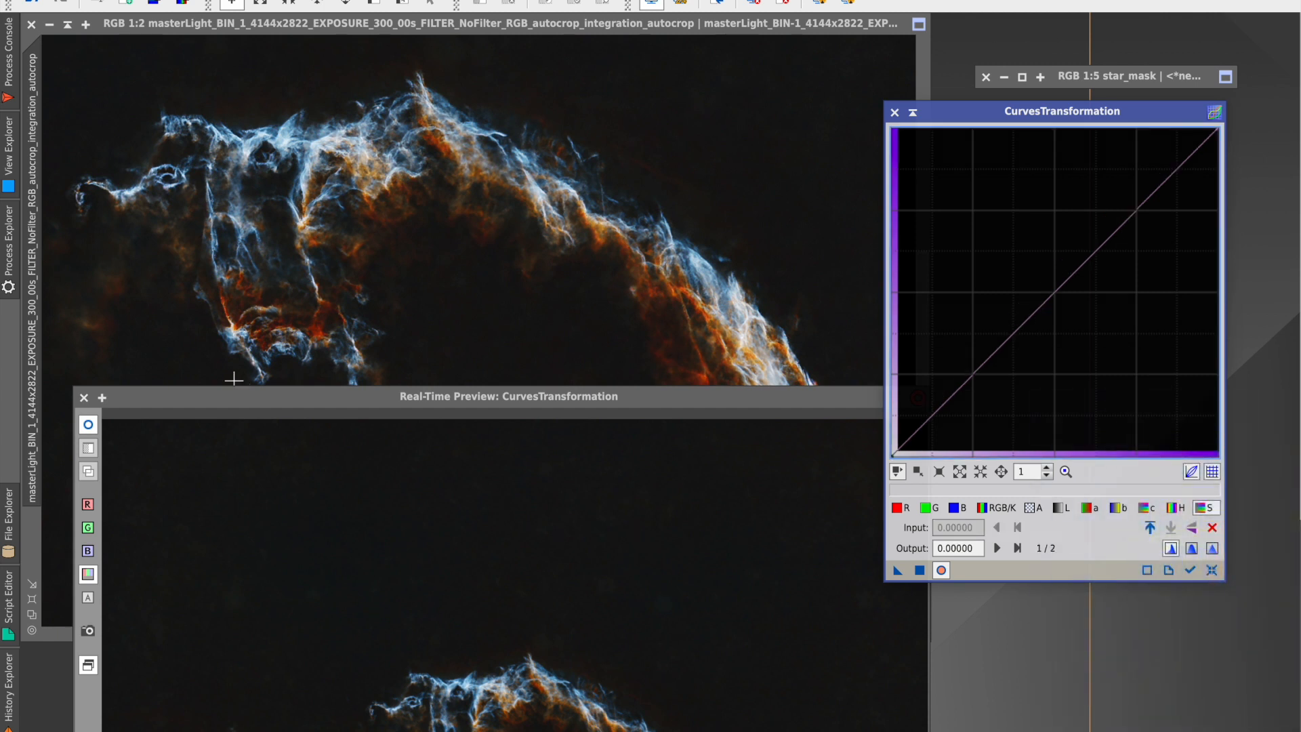
left_click(84, 397)
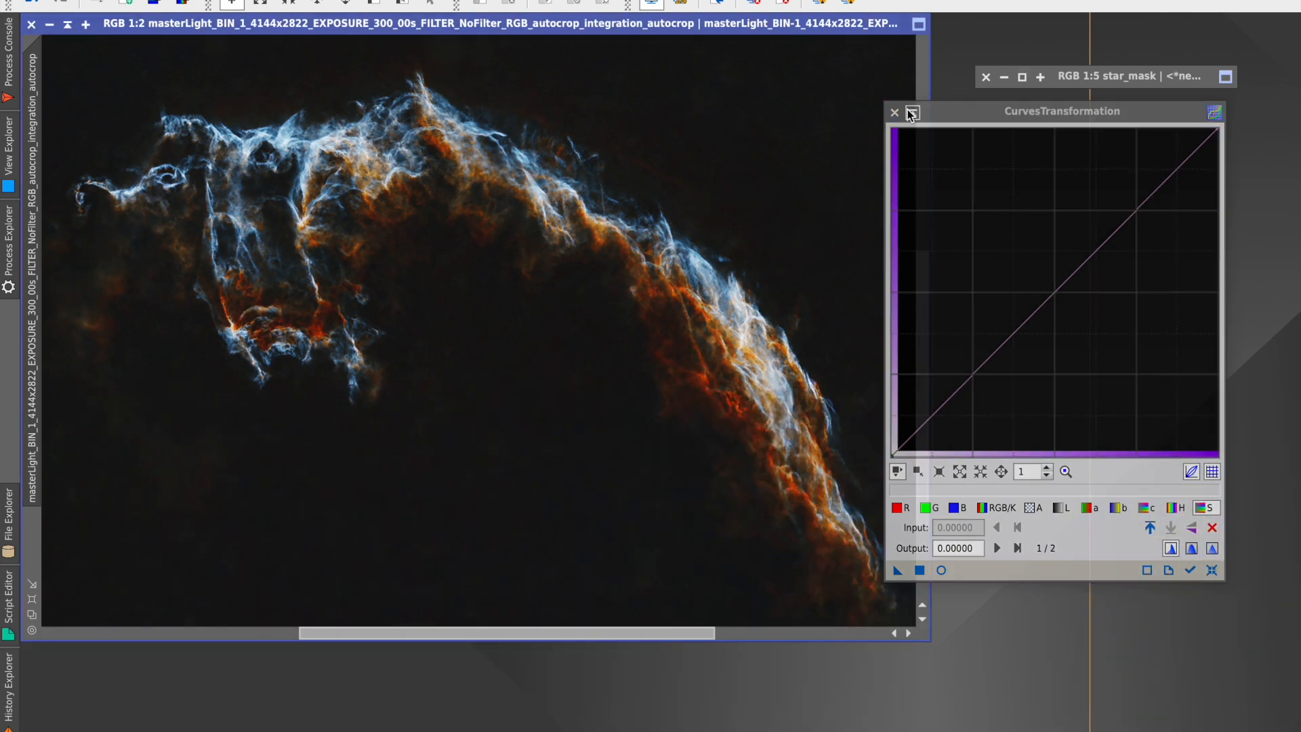
left_click(911, 112)
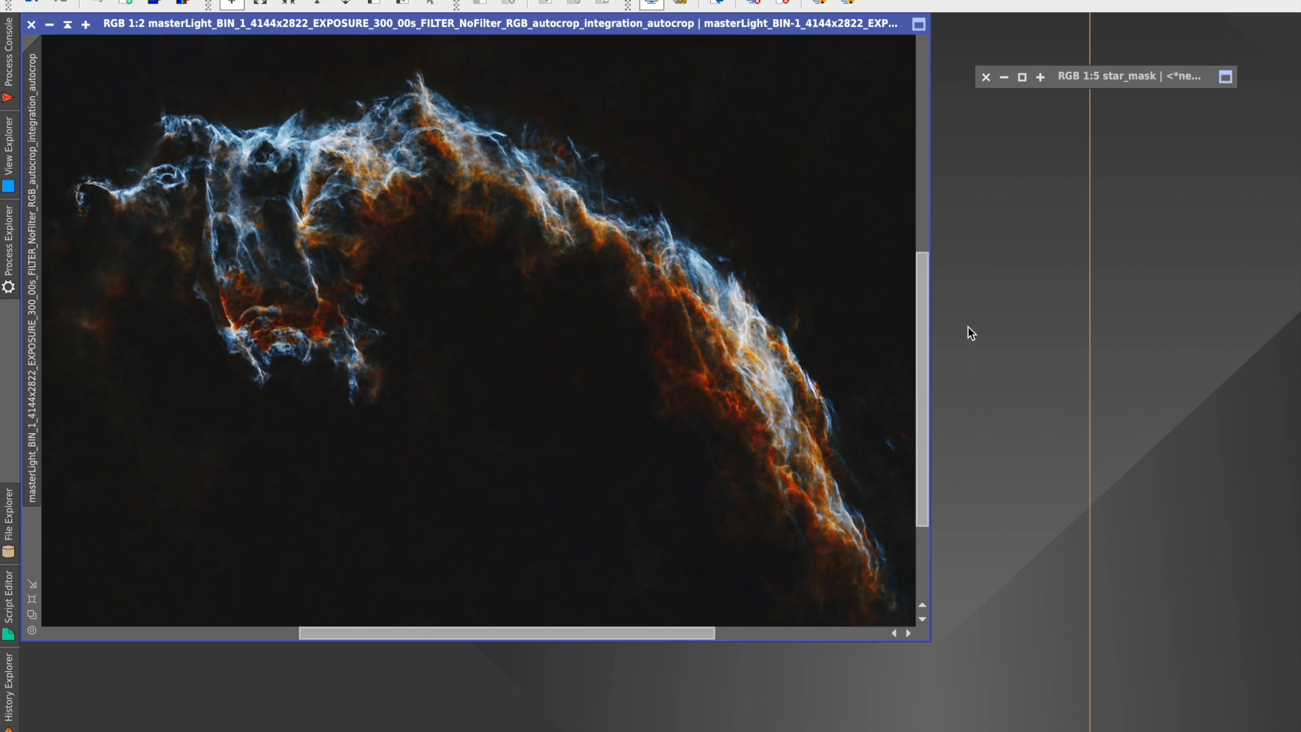
- Examine the starless nebula's filaments, colours and background at several magnifications, including 1:1 and the full view
left_click_drag(921, 322, 923, 364)
scroll(909, 295, "up", 1)
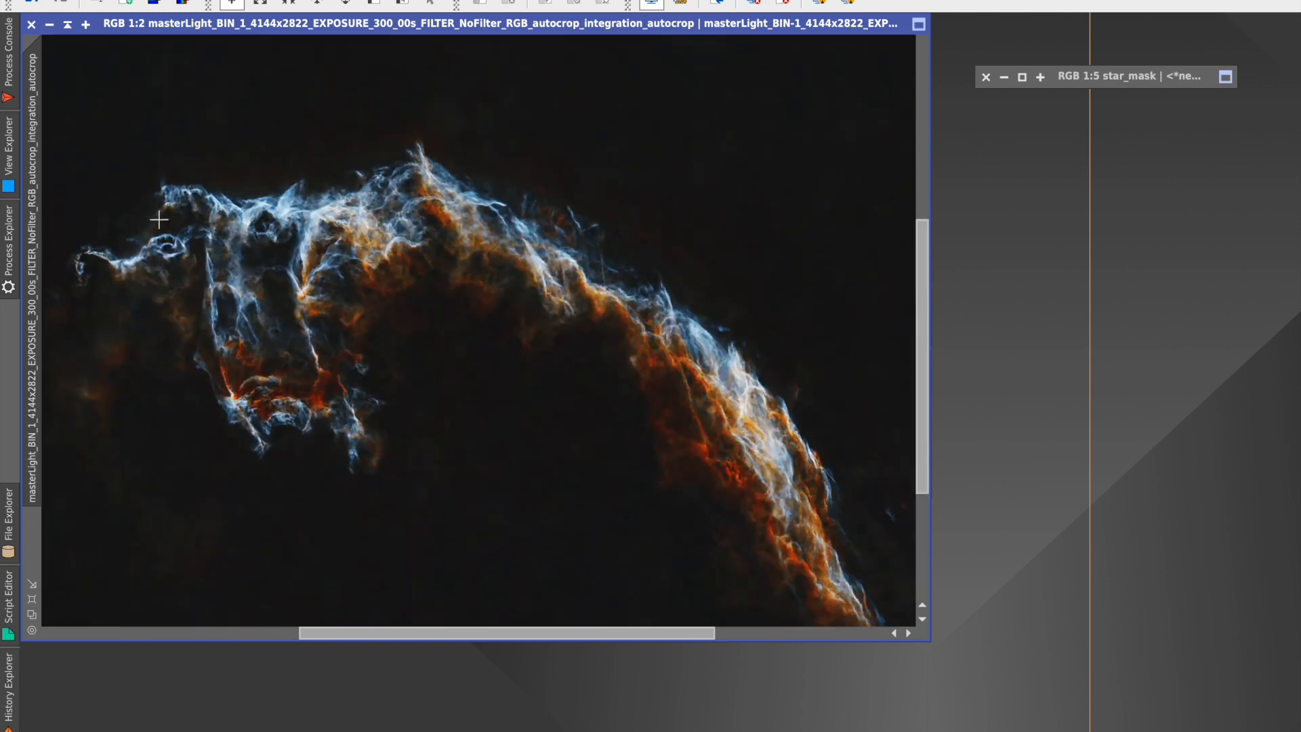
scroll(185, 332, "up", 2)
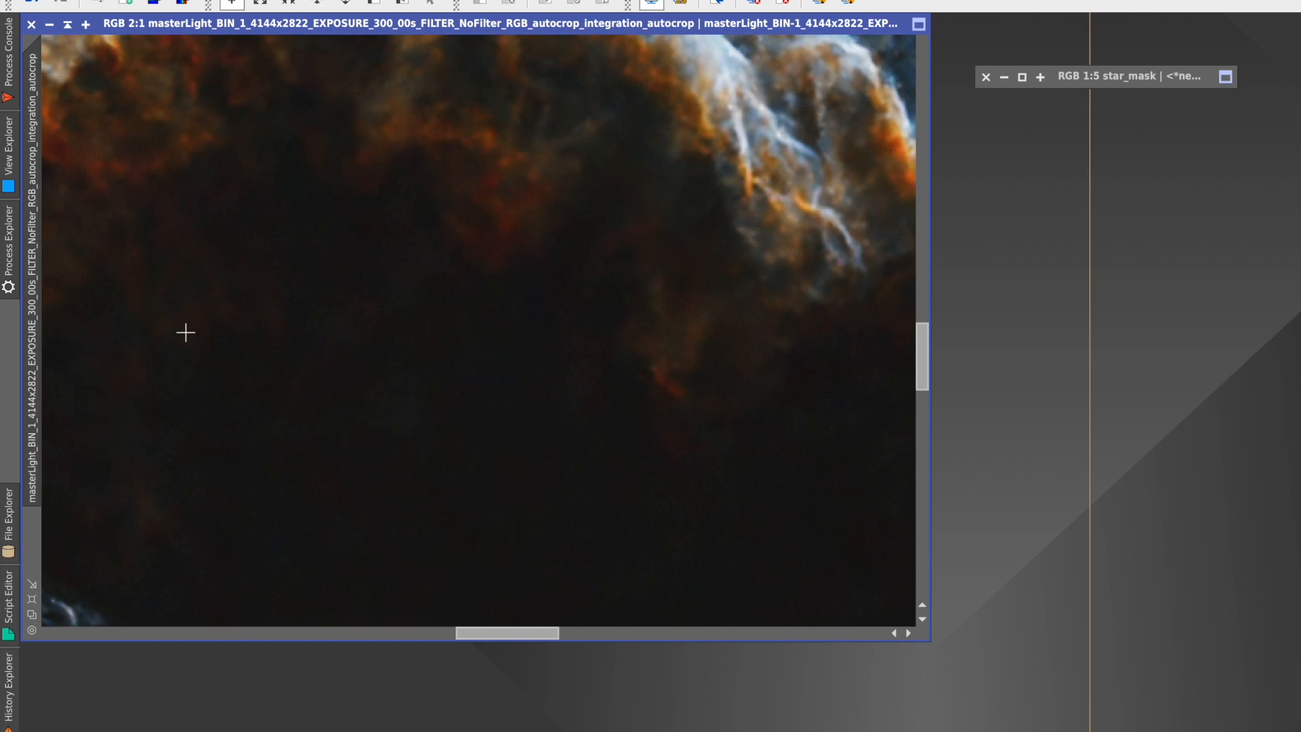
scroll(185, 332, "down", 1)
left_click_drag(496, 632, 522, 633)
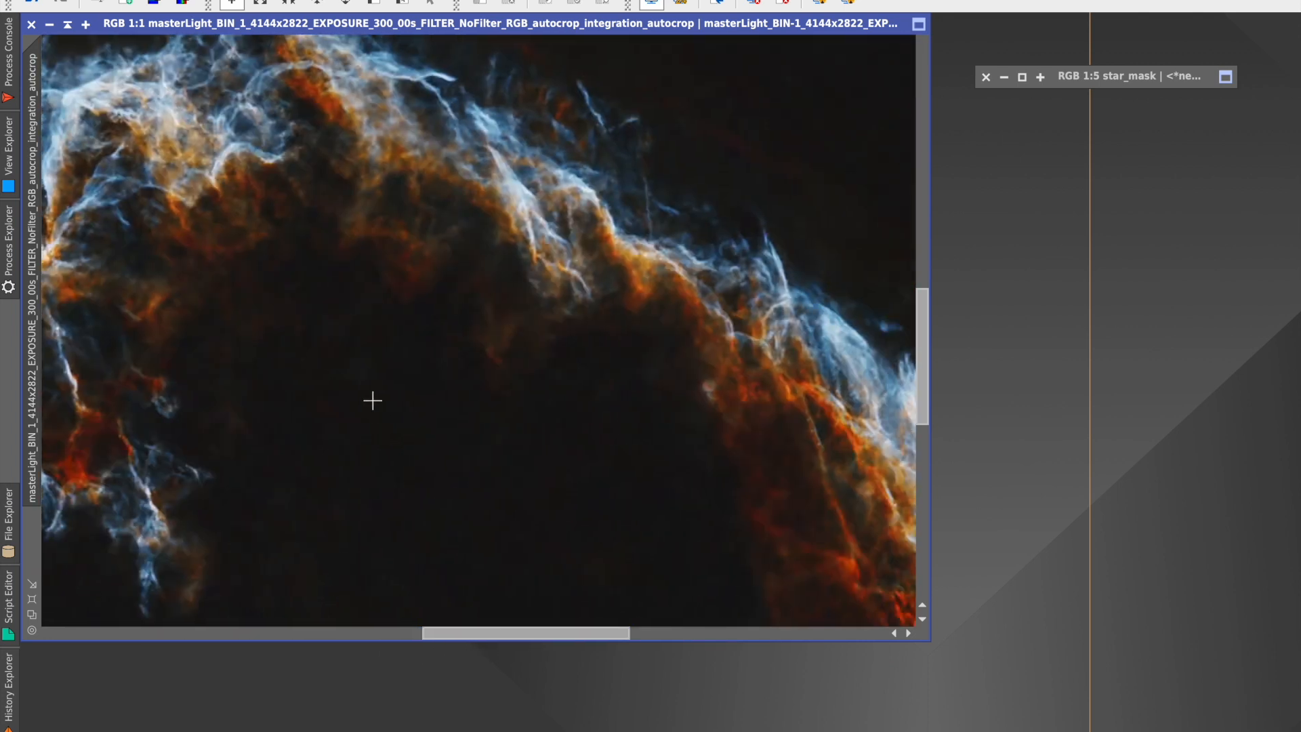
scroll(373, 401, "down", 1)
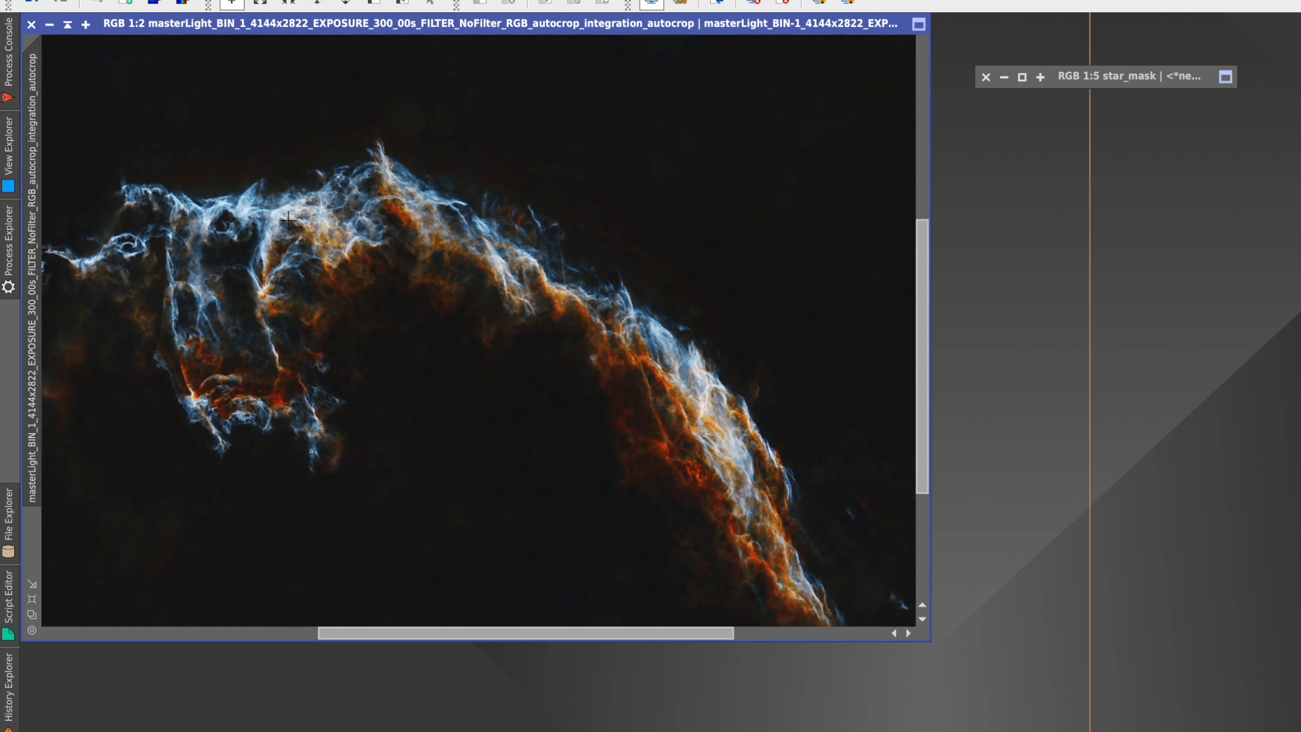
mouse_move(923, 242)
left_mouse_down()
mouse_move(926, 347)
mouse_move(920, 261)
left_mouse_up()
left_click(32, 600)
left_click(32, 630)
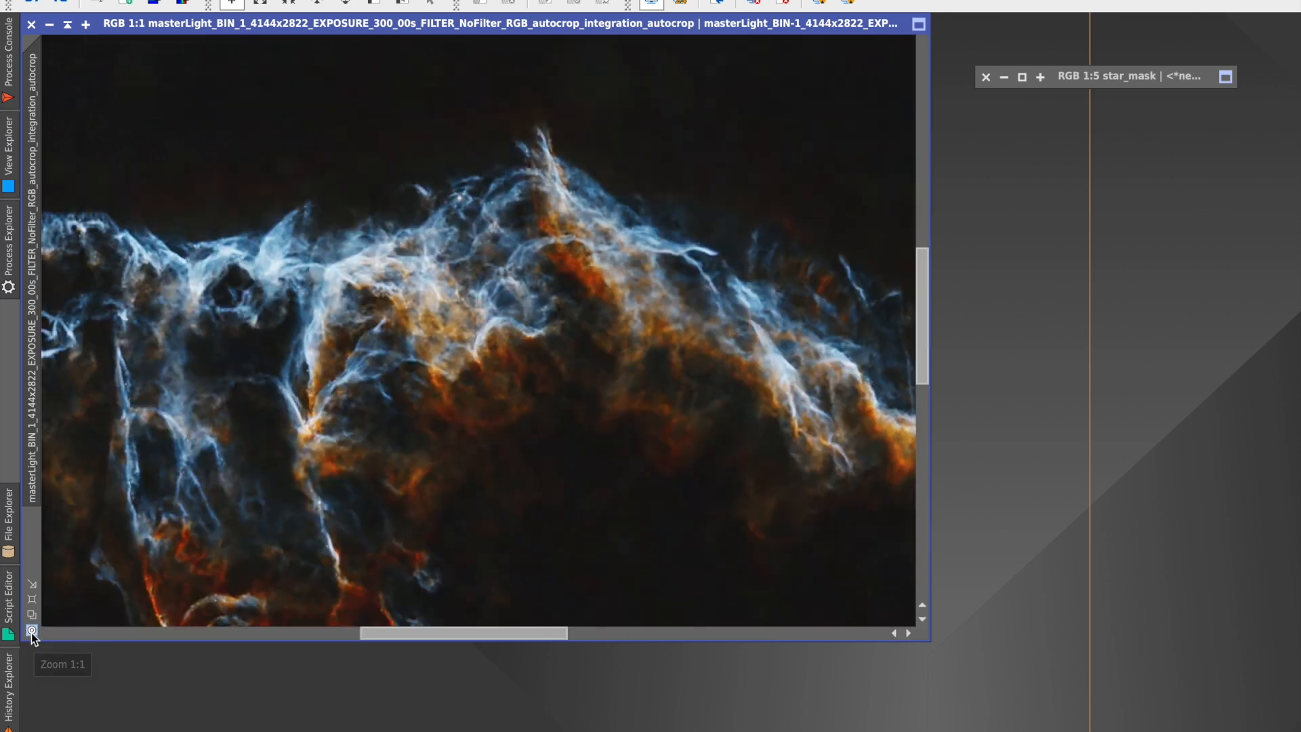
left_click(32, 600)
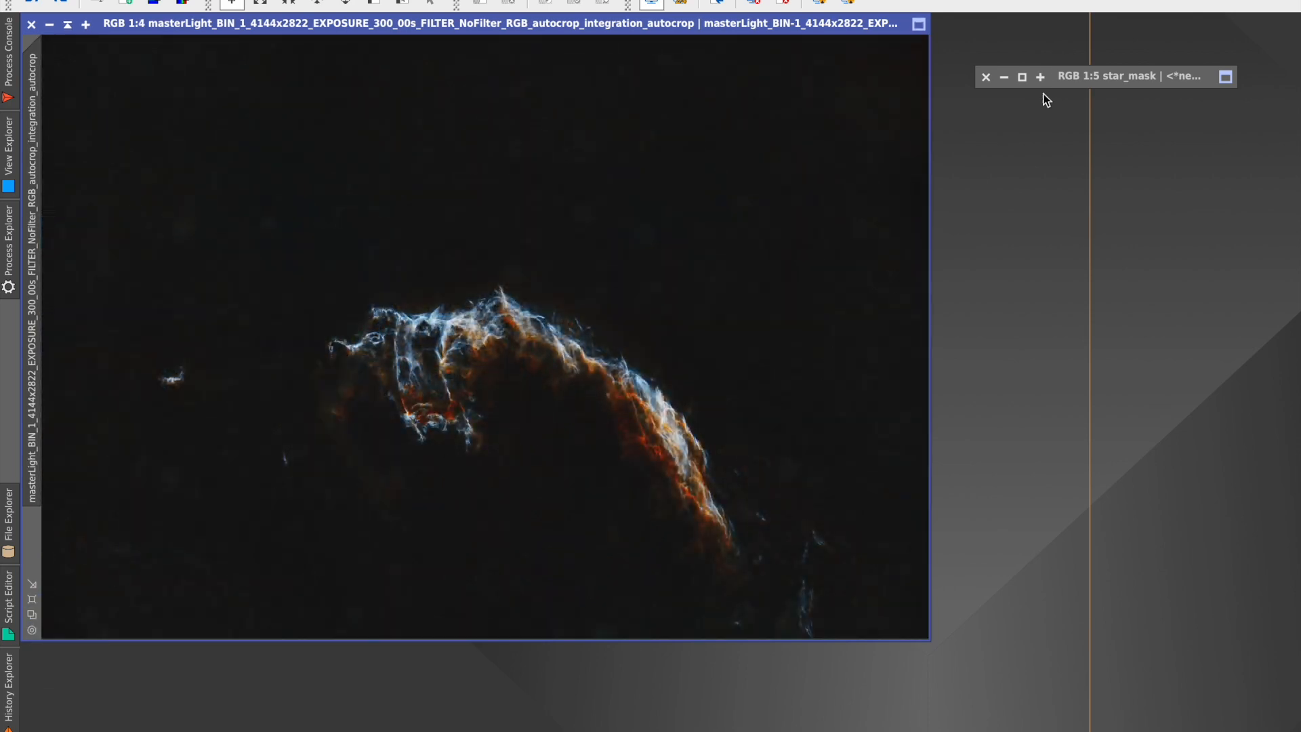
- Restore the collapsed star mask image and open CurvesTransformation beside it, with the star mask as the active image
left_click(1022, 77)
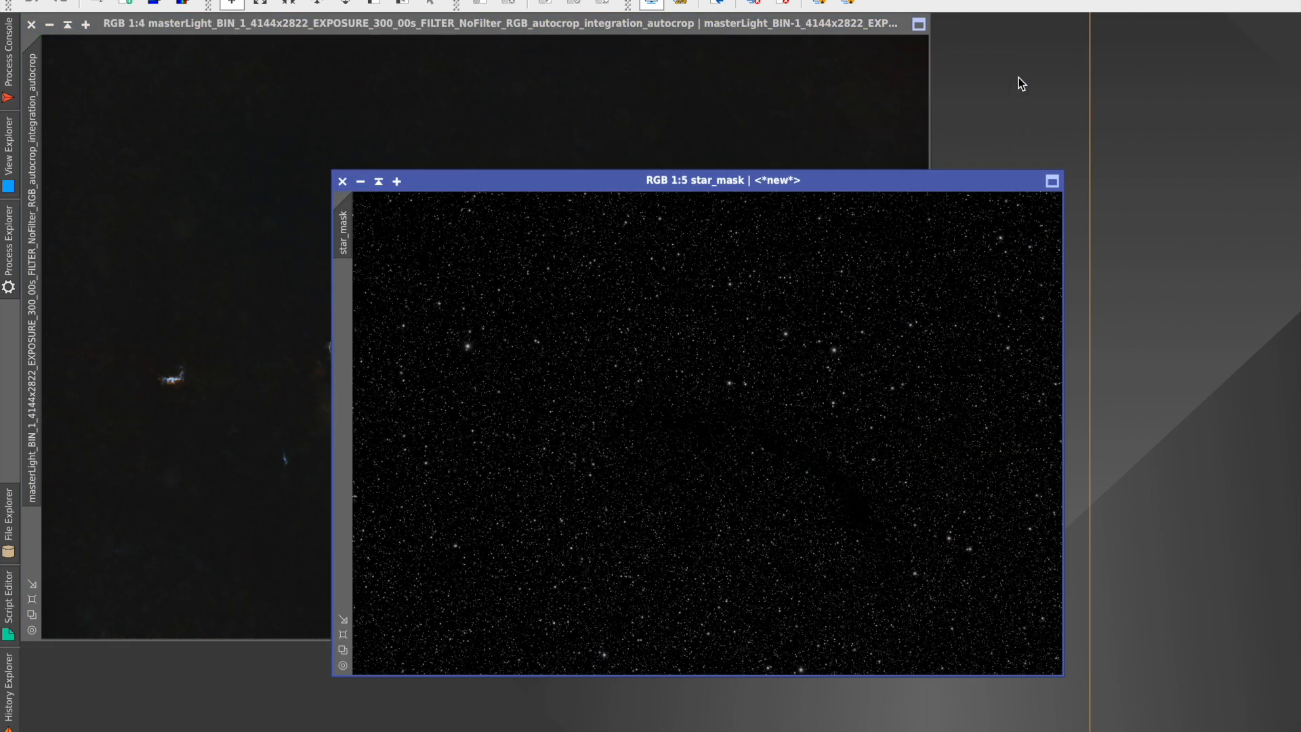
left_click_drag(744, 183, 902, 190)
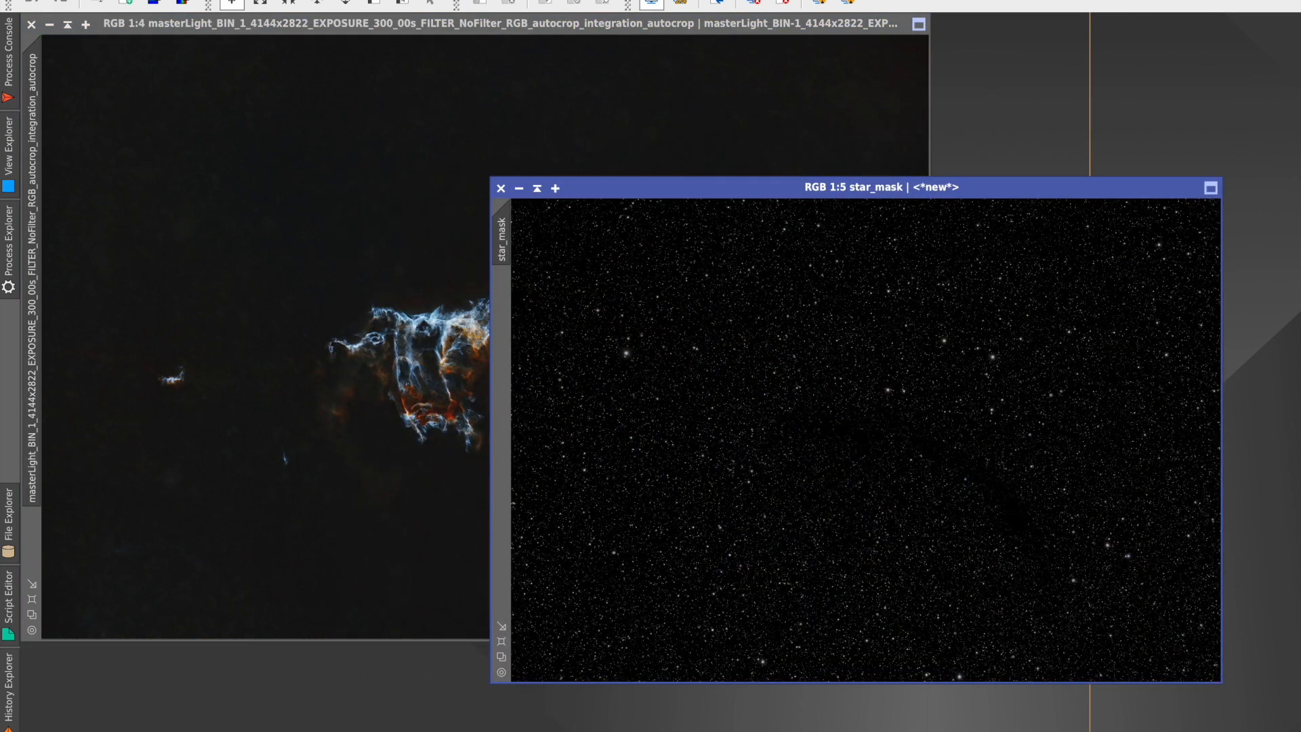
left_click(398, 0)
mouse_move(434, 0)
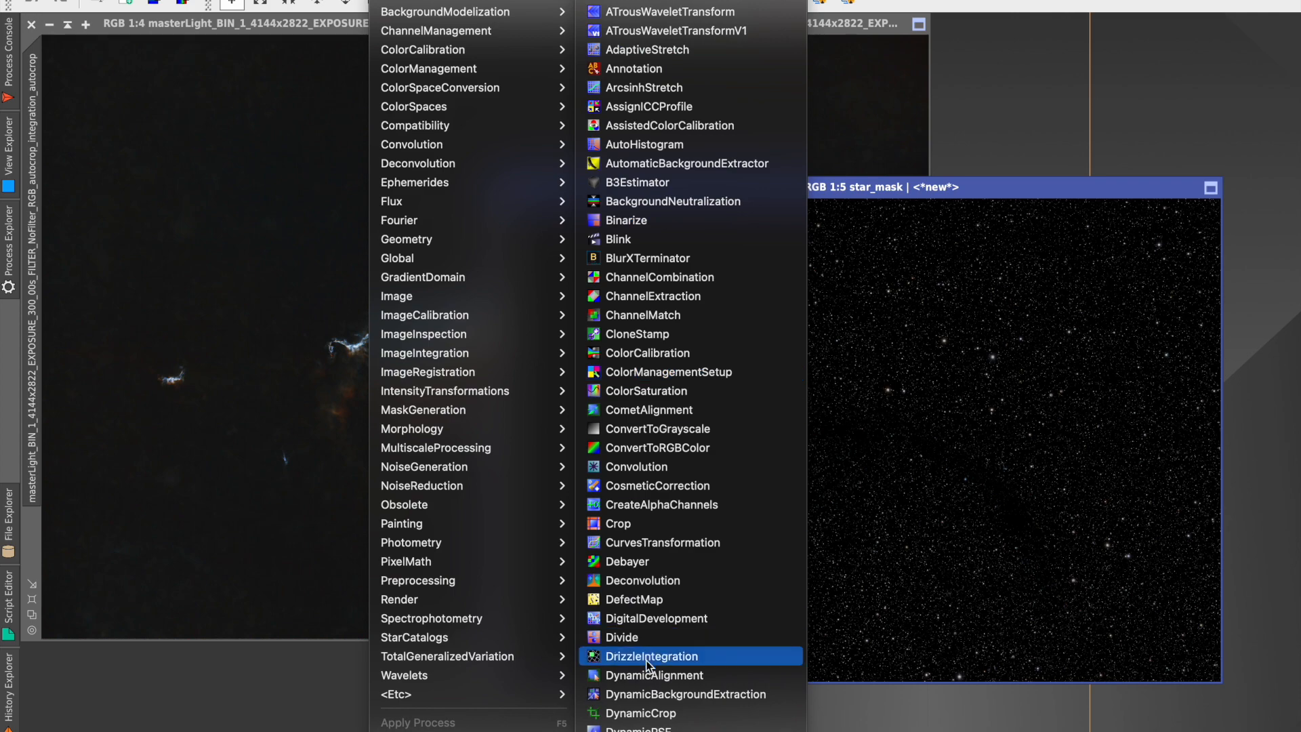
scroll(647, 661, "down", 10)
scroll(646, 662, "down", 8)
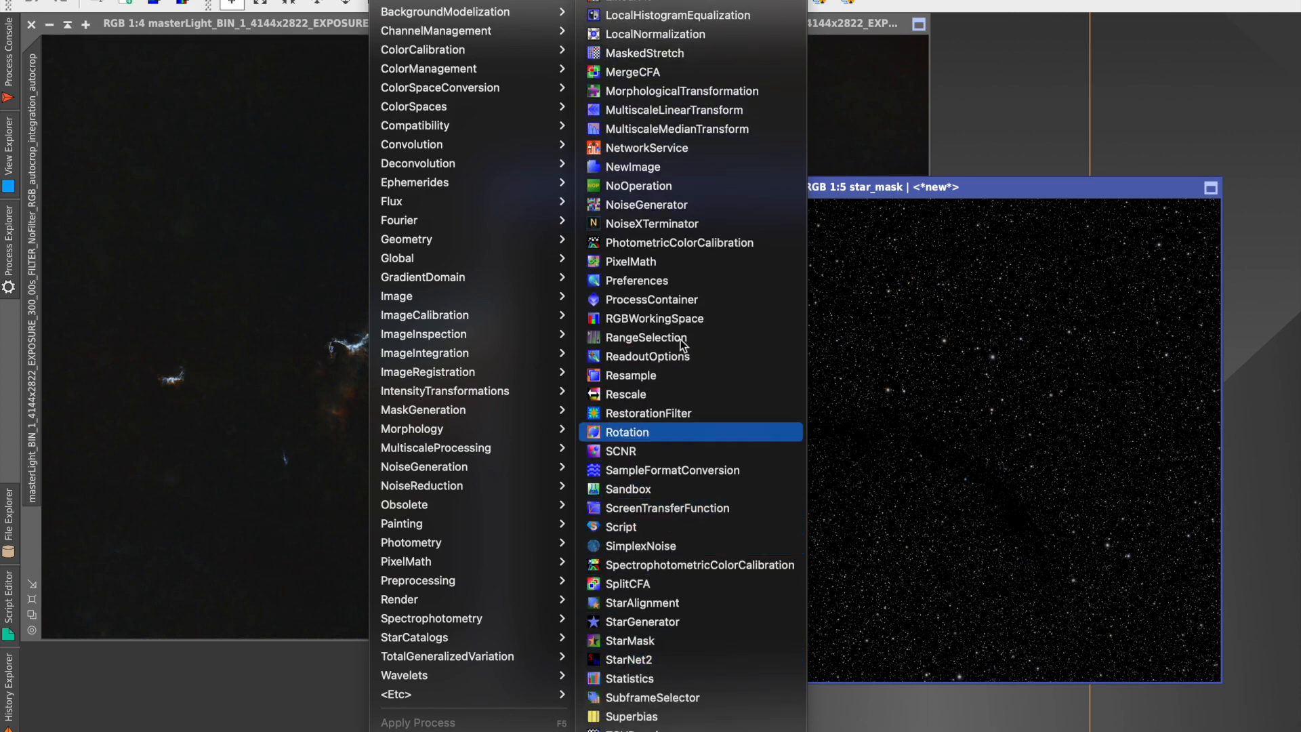
scroll(698, 187, "up", 10)
scroll(698, 187, "up", 8)
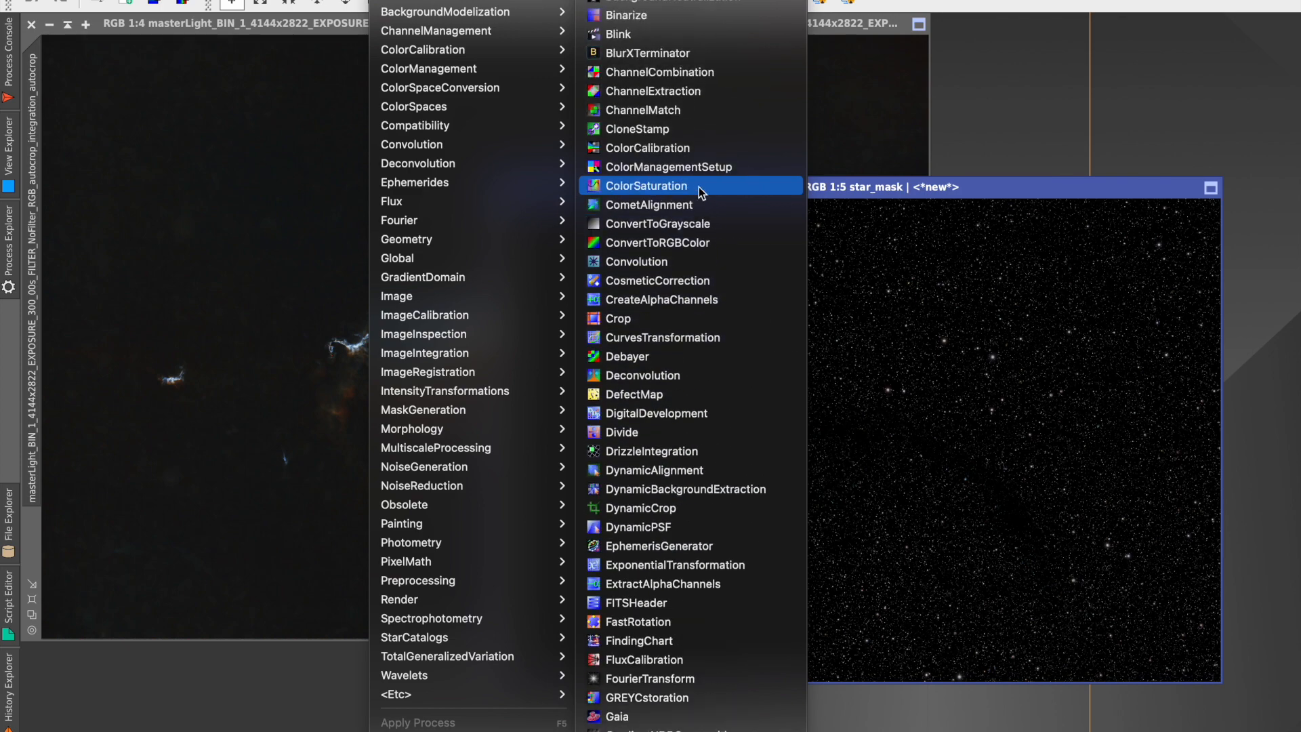
left_click(669, 338)
left_click_drag(722, 180, 262, 30)
left_click(252, 38)
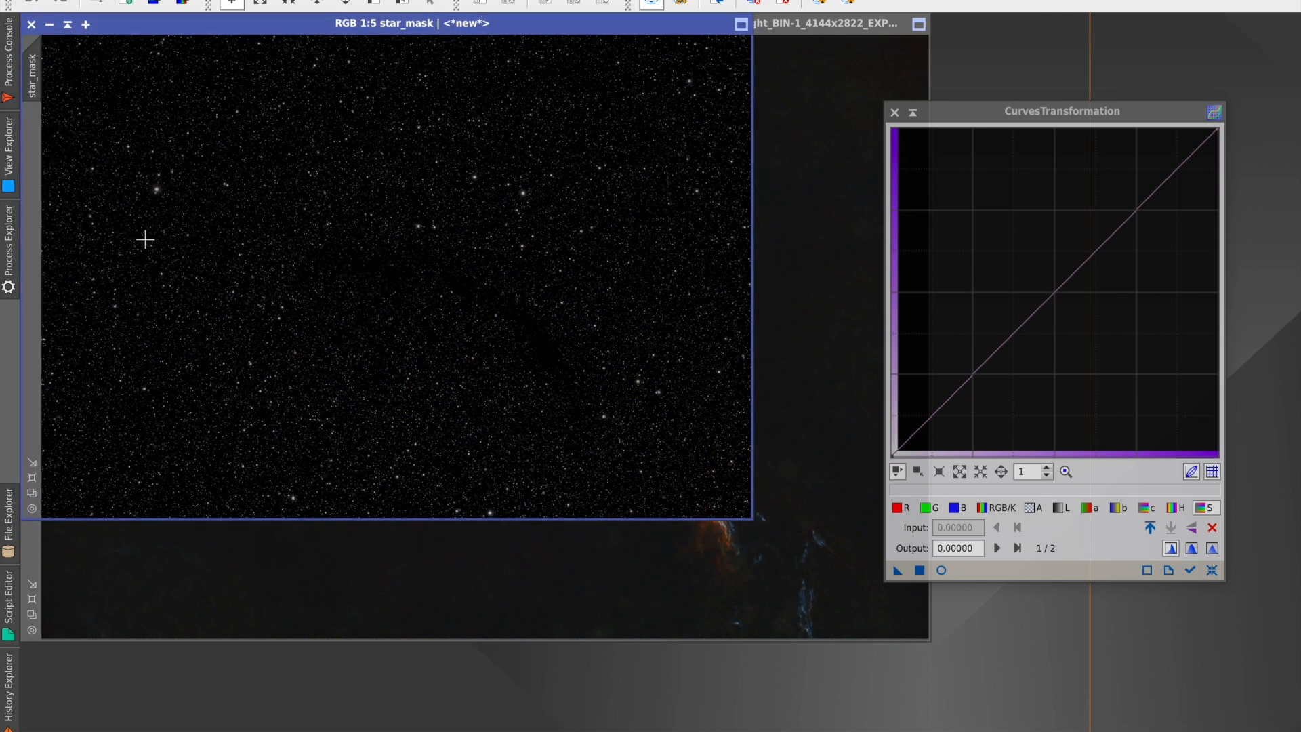
- Set a saturation curve with point 0.71842 to 0.84555 for the star mask while watching its real-time preview
left_click(32, 477)
left_click(31, 629)
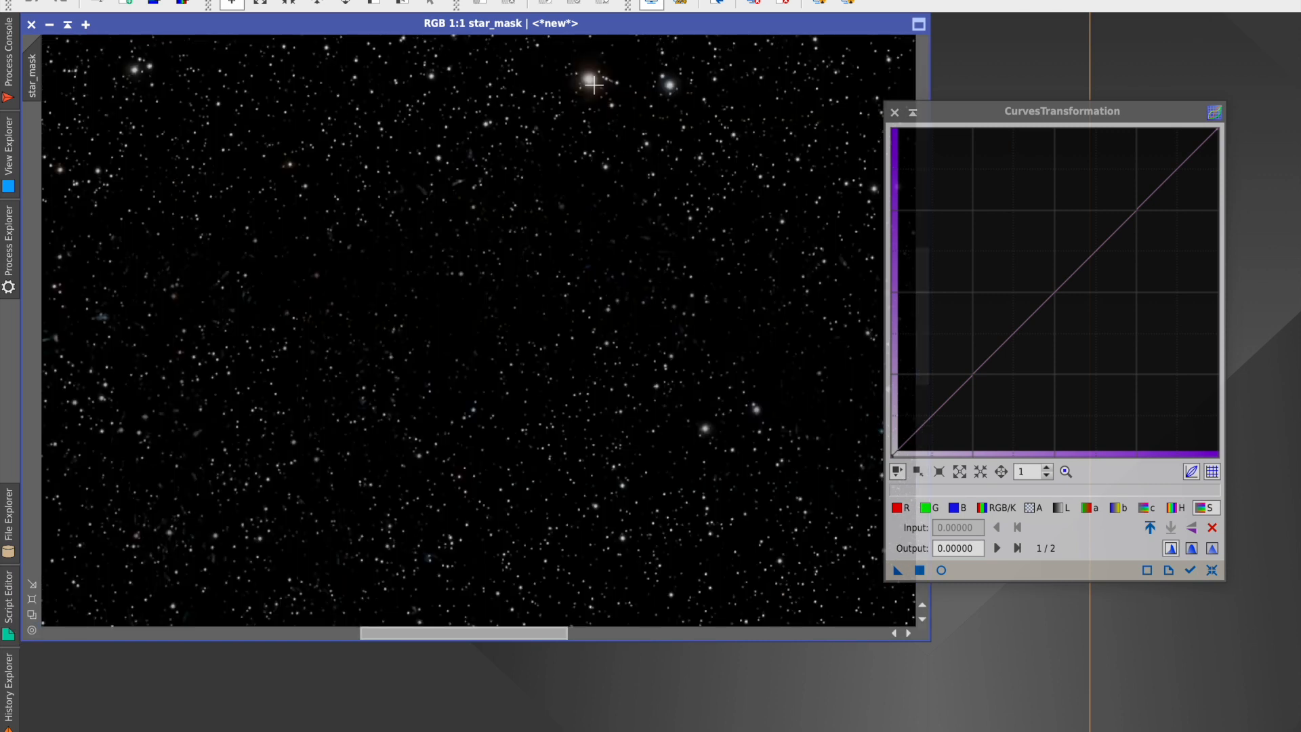
left_click_drag(429, 633, 277, 641)
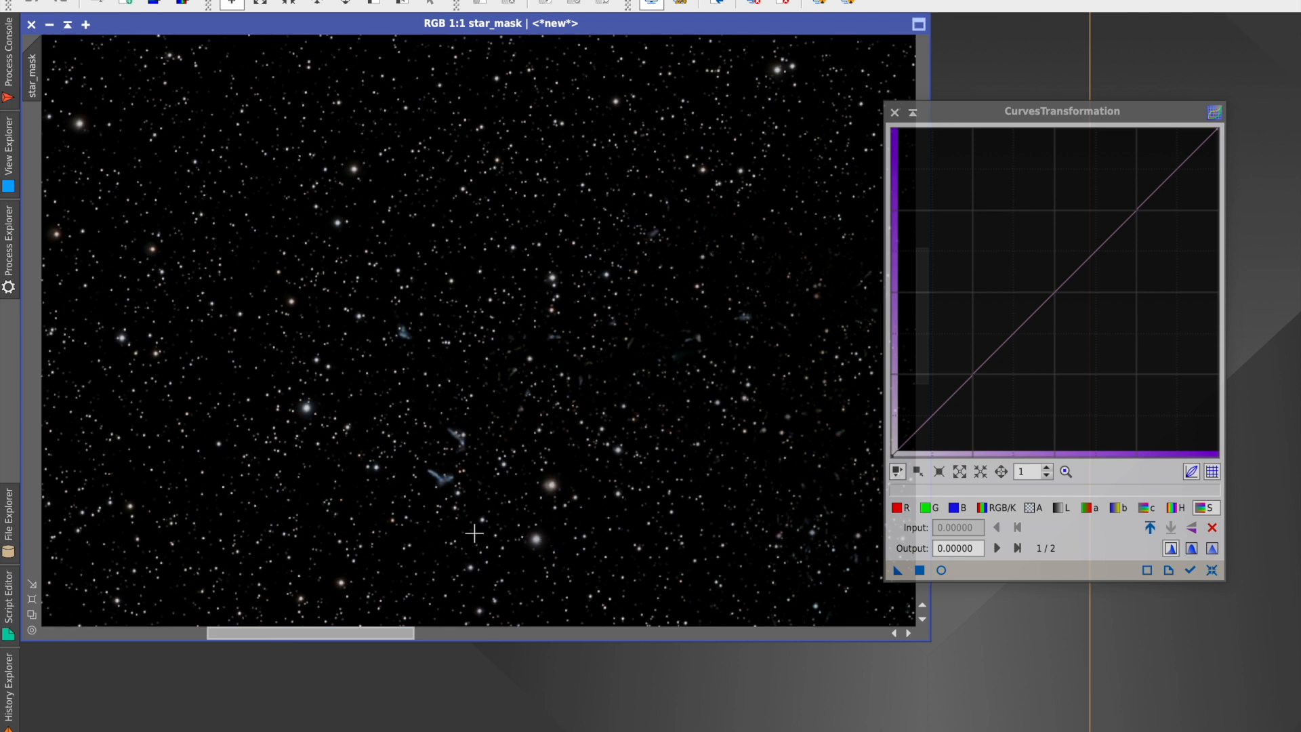
left_click(942, 570)
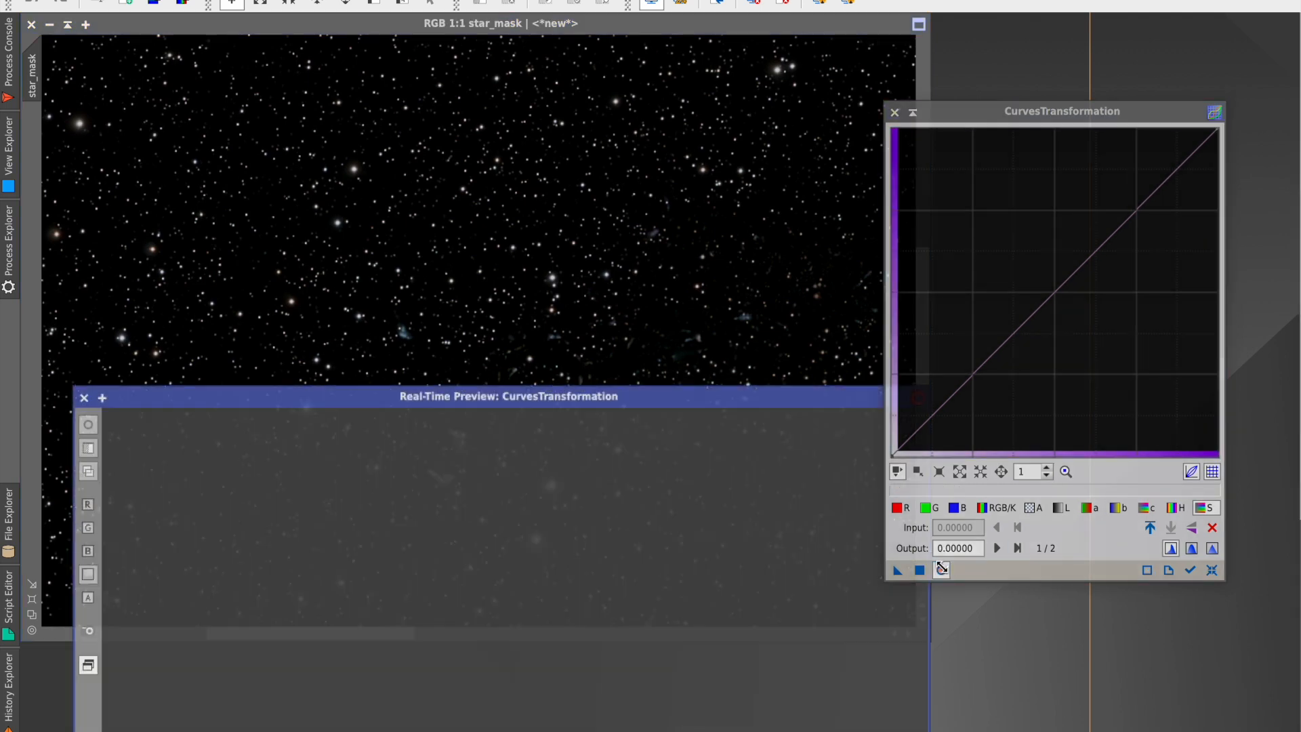
left_click_drag(691, 398, 659, 83)
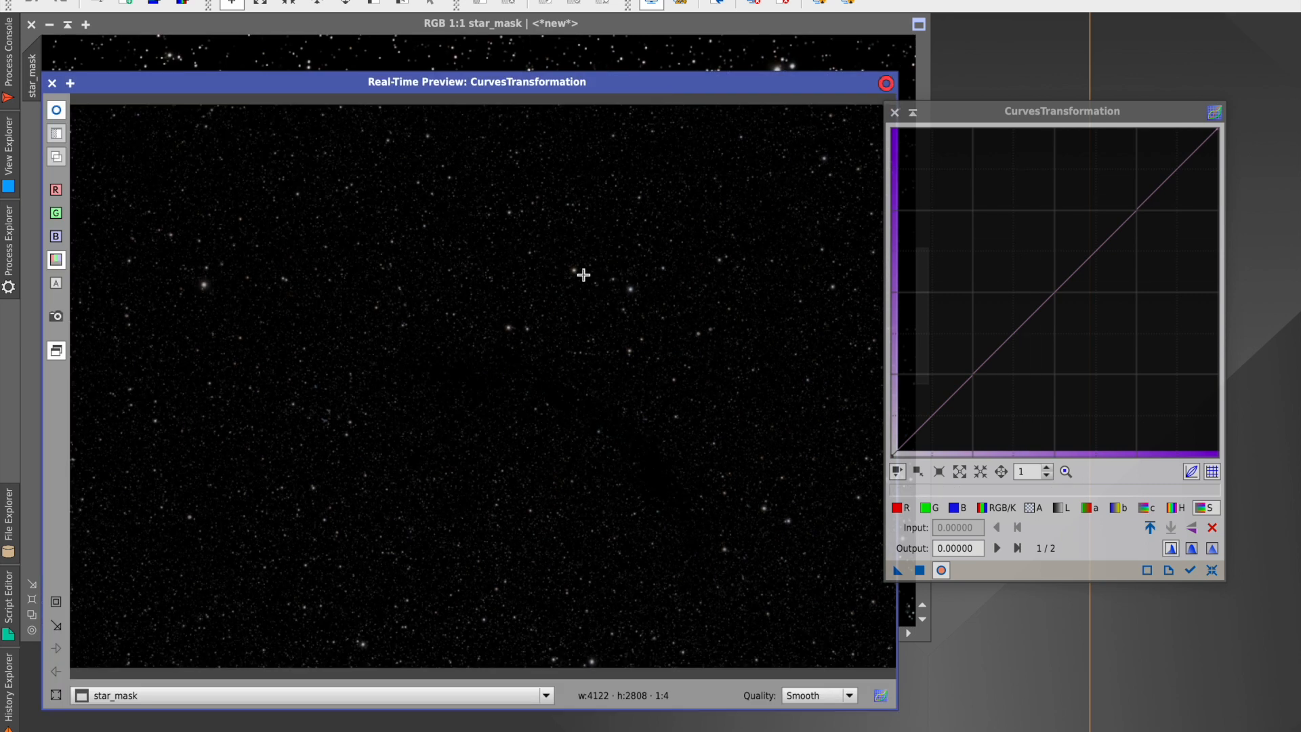
left_click_drag(1135, 210, 1126, 178)
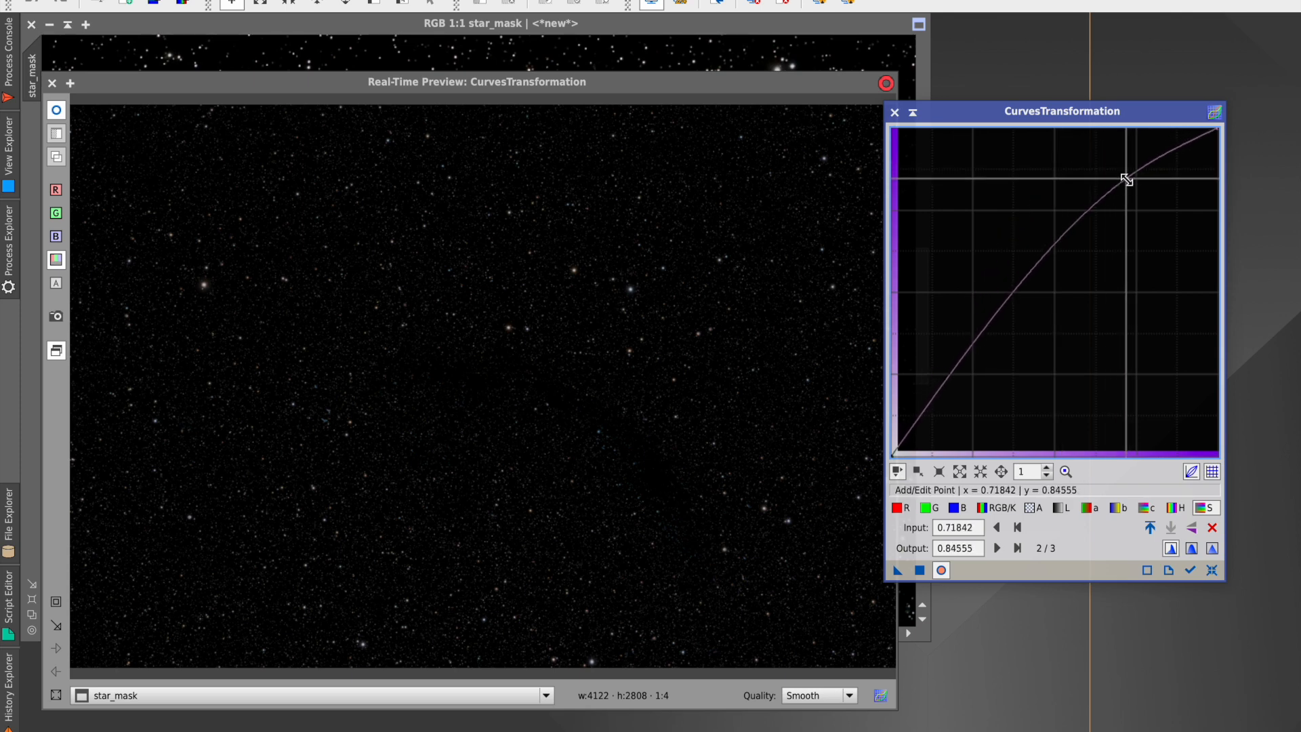
- Dismiss the real-time preview, apply the saturation curve to the star mask and compare it with the previous state using Undo
left_click(597, 80)
left_click_drag(596, 79, 688, 235)
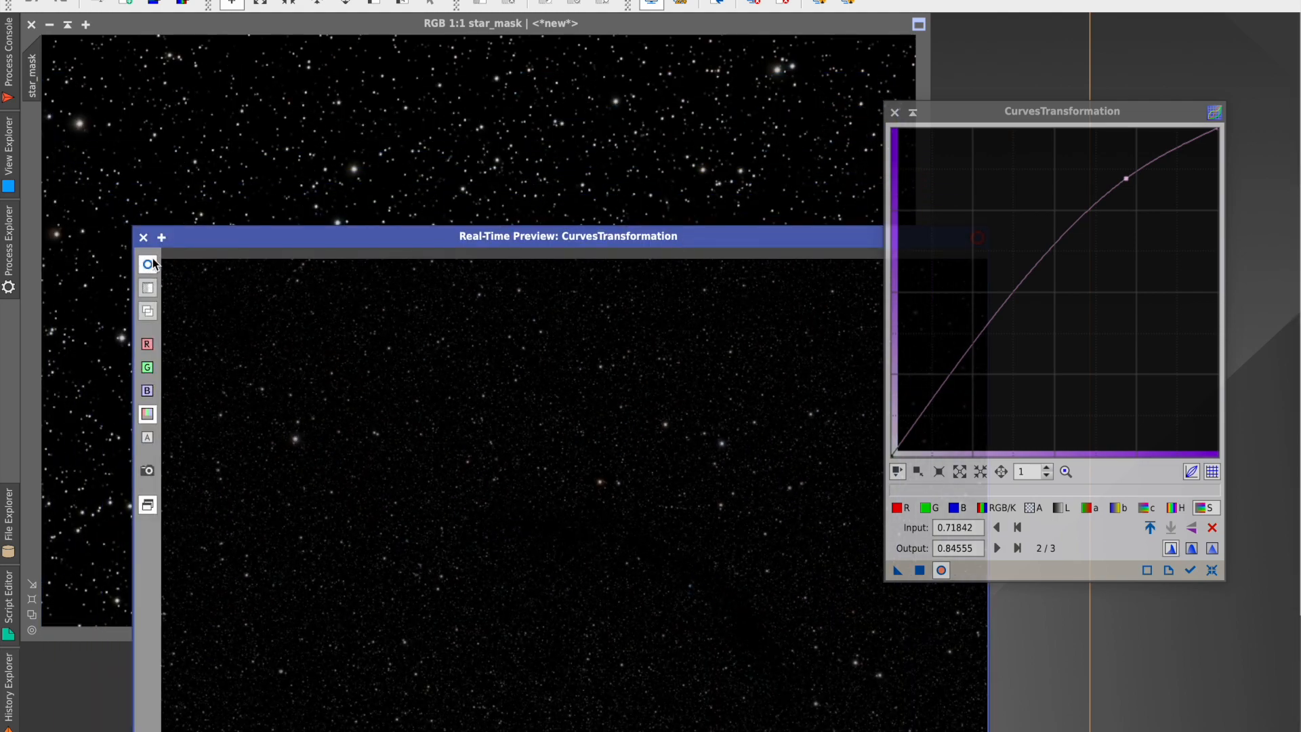
left_click(143, 236)
left_click(922, 575)
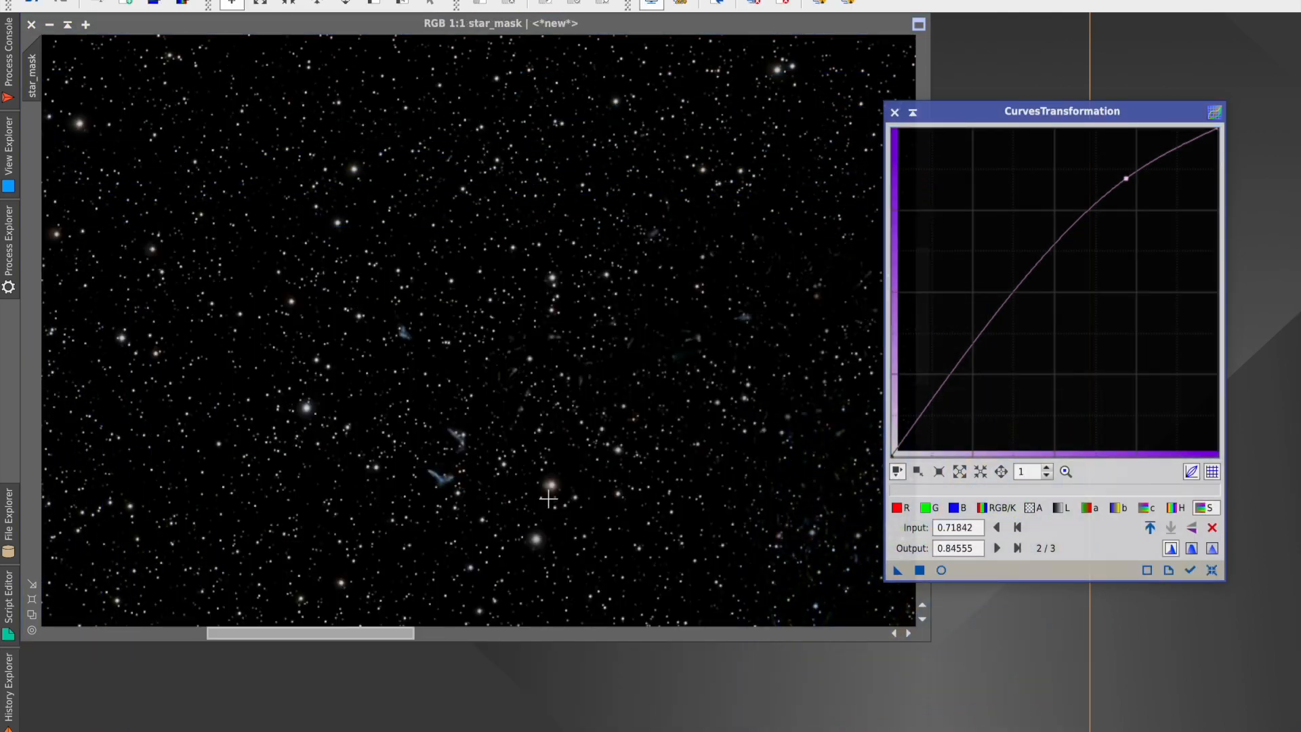
left_click(30, 3)
- Reset the saturation curve and put away CurvesTransformation
left_click(1212, 570)
left_click_drag(1212, 574, 860, 119)
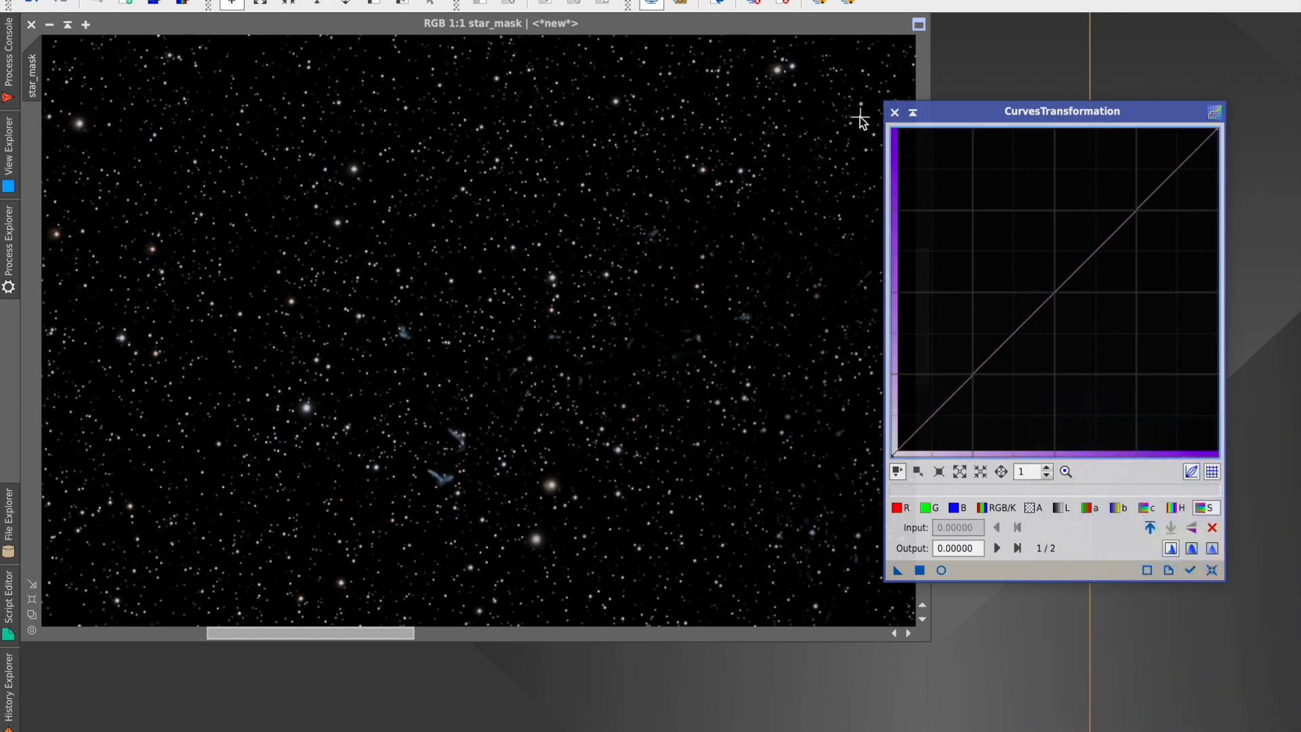
left_click(894, 112)
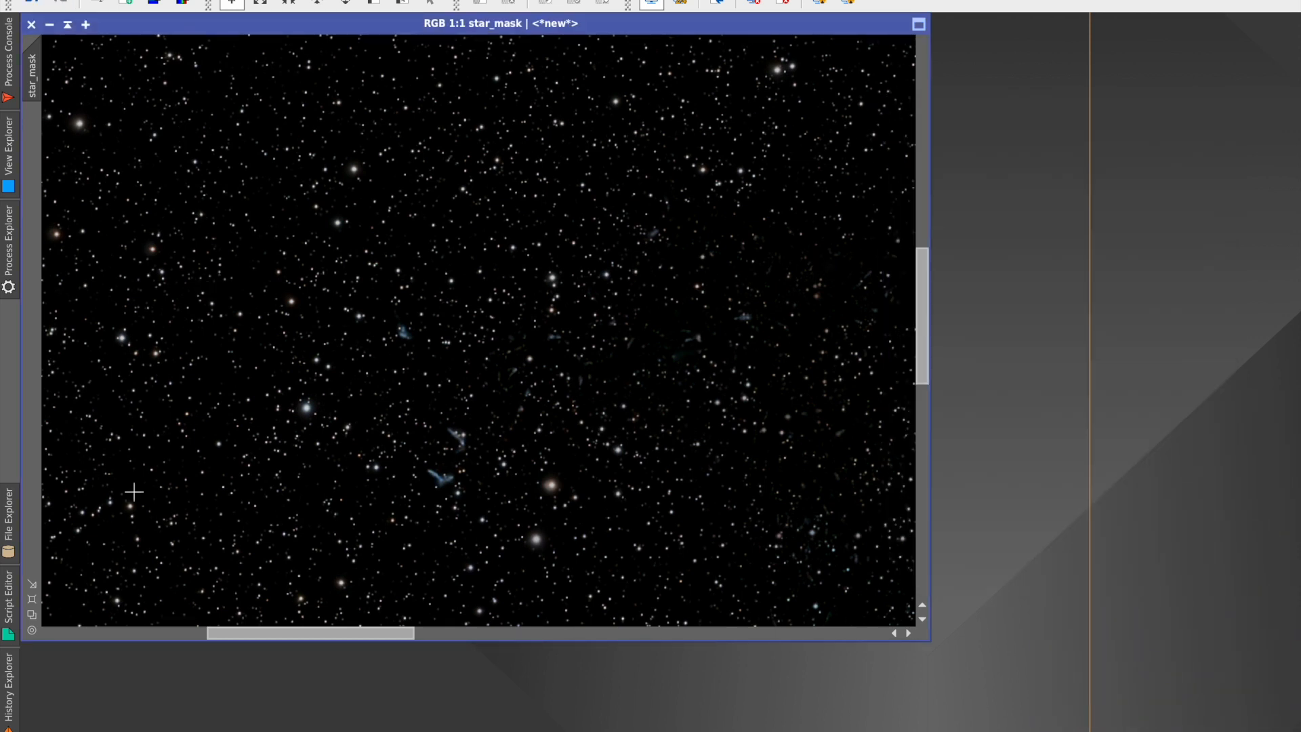
- Extract the lightness of the Stars image as a separate grayscale image, collapse that image and set it aside
left_click(32, 600)
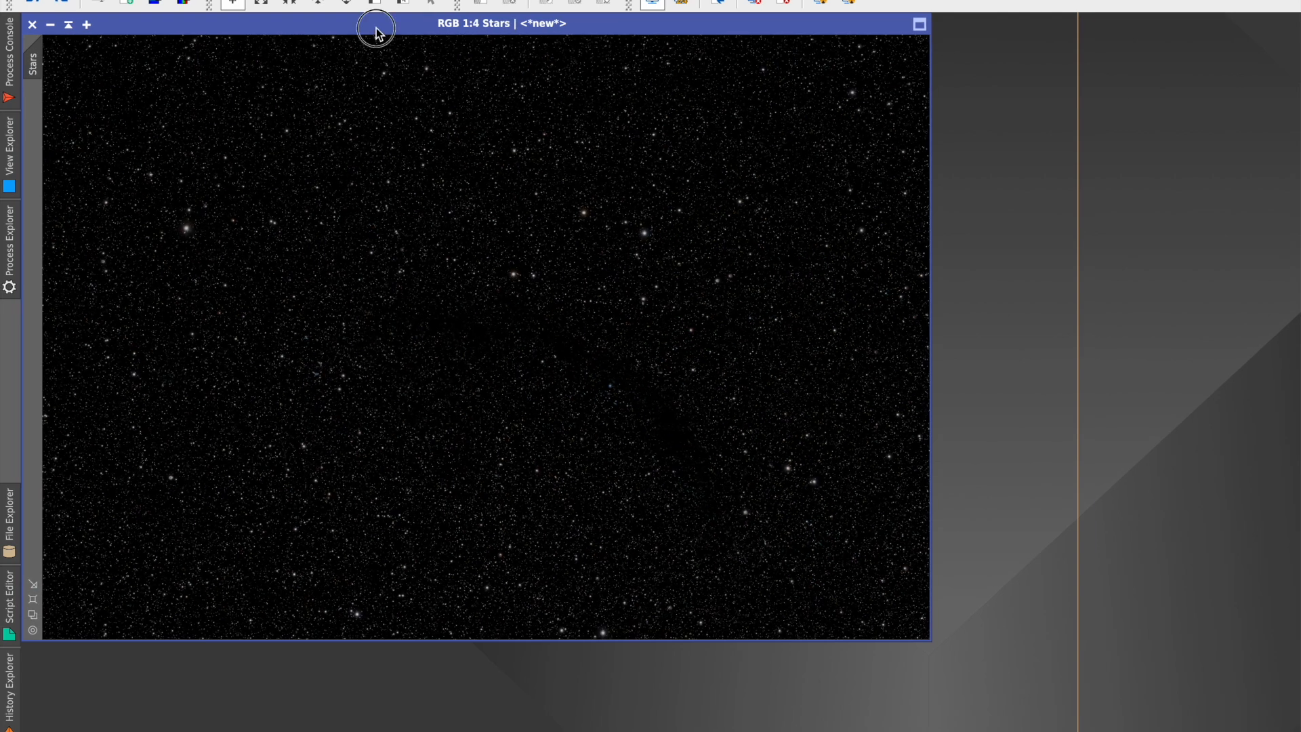
left_click(157, 3)
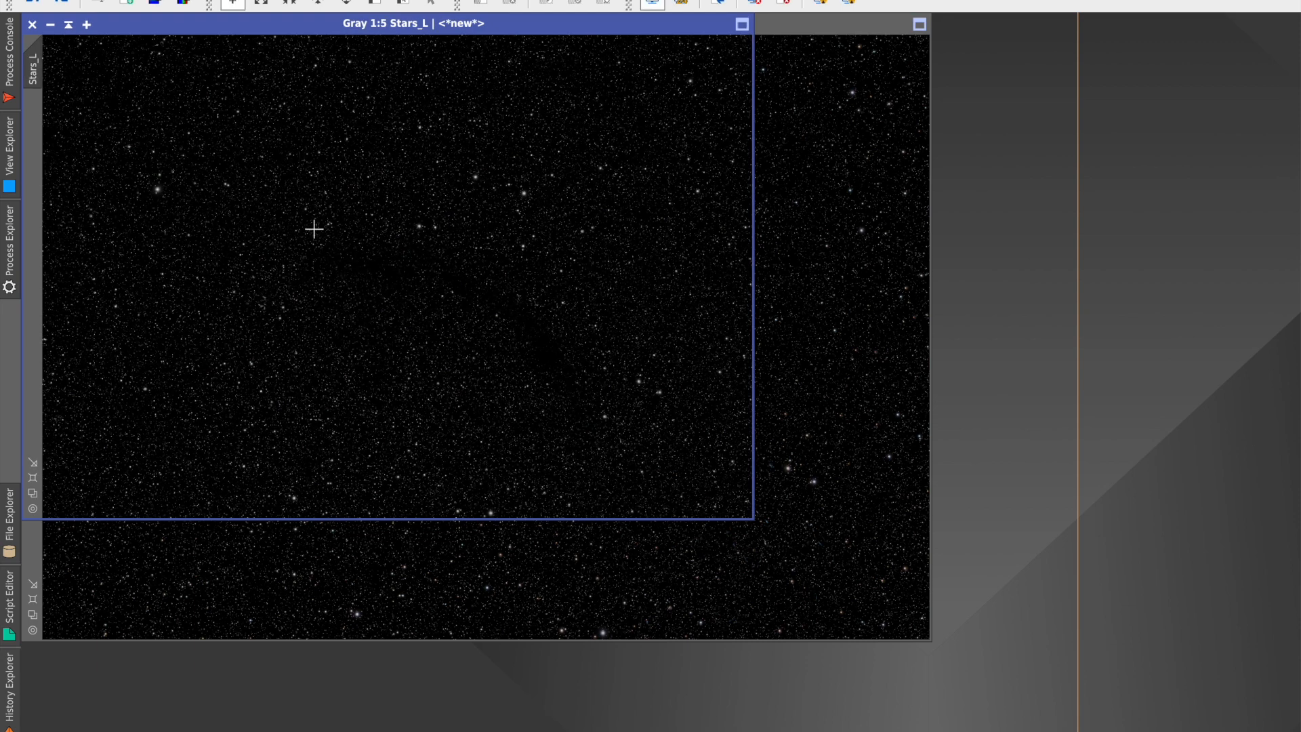
left_click_drag(149, 23, 552, 140)
left_click(476, 141)
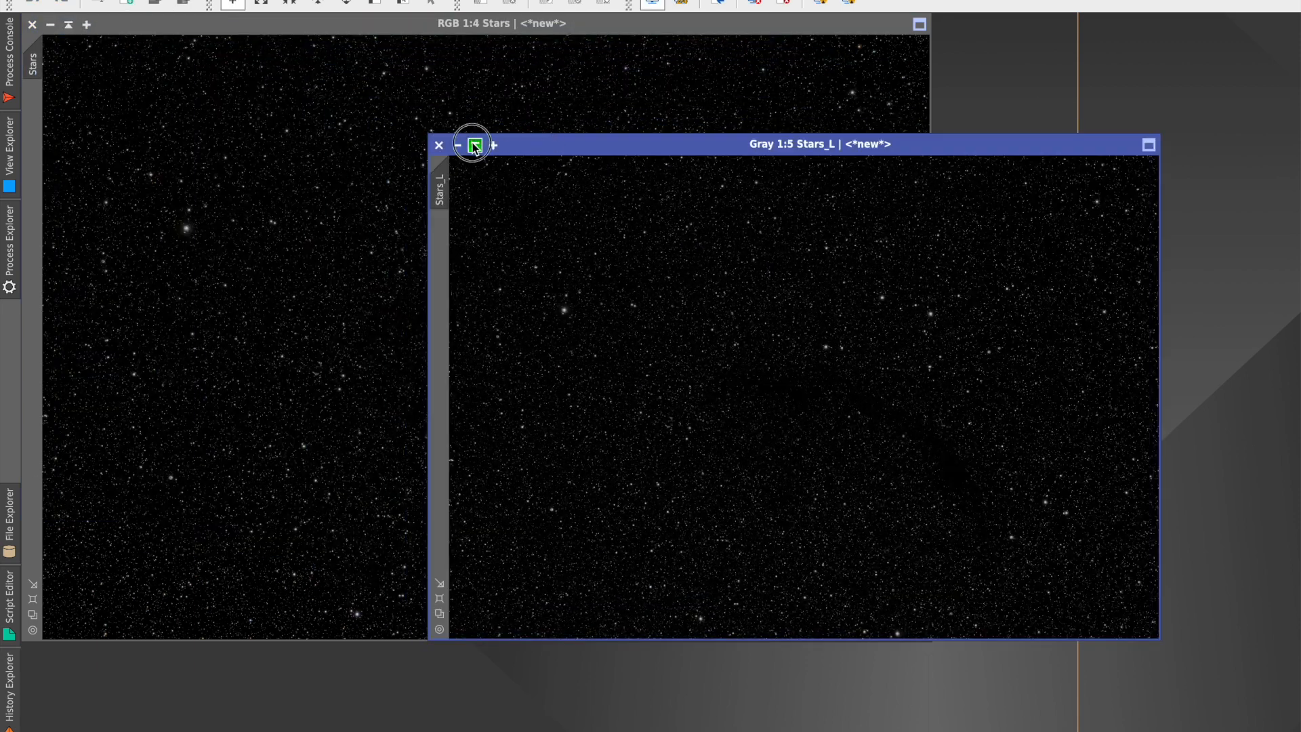
left_click_drag(768, 391, 1077, 139)
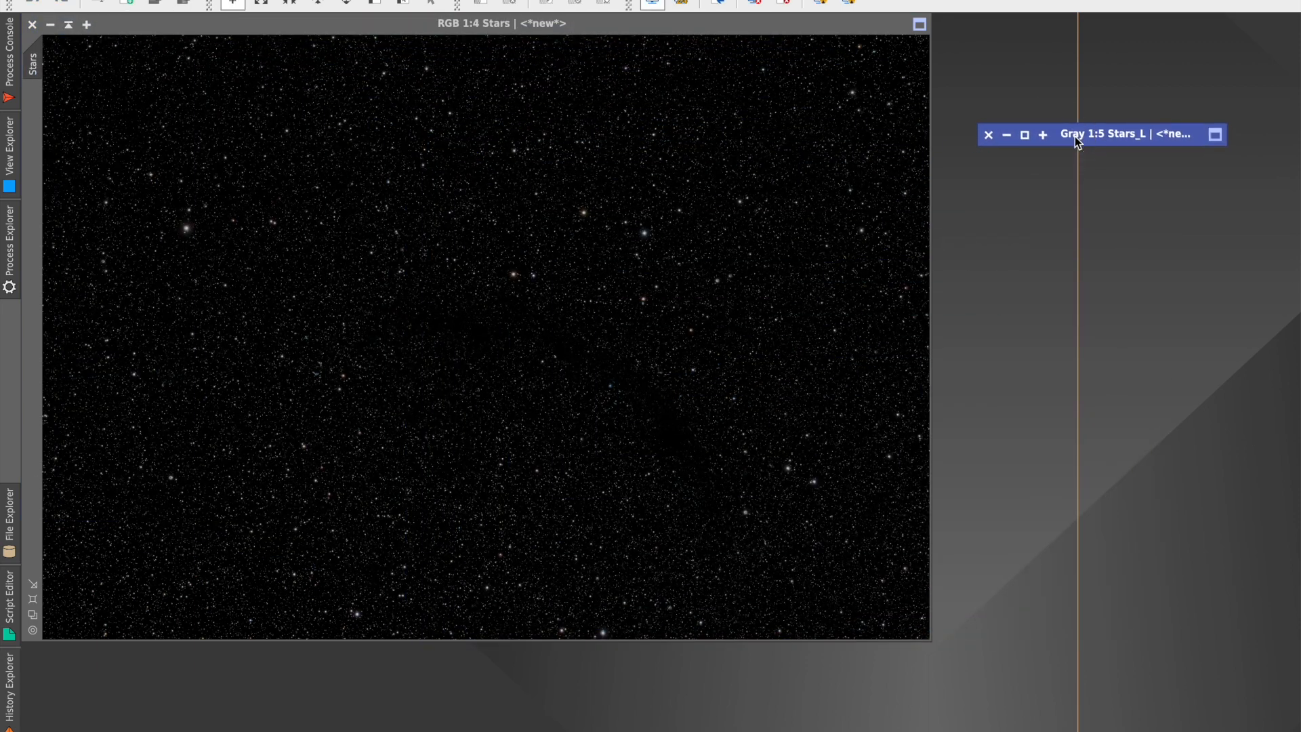
- Lay out the Stars and Nebula images so both are accessible, with Stars as the active image
left_click_drag(121, 33, 433, 187)
left_click(373, 24)
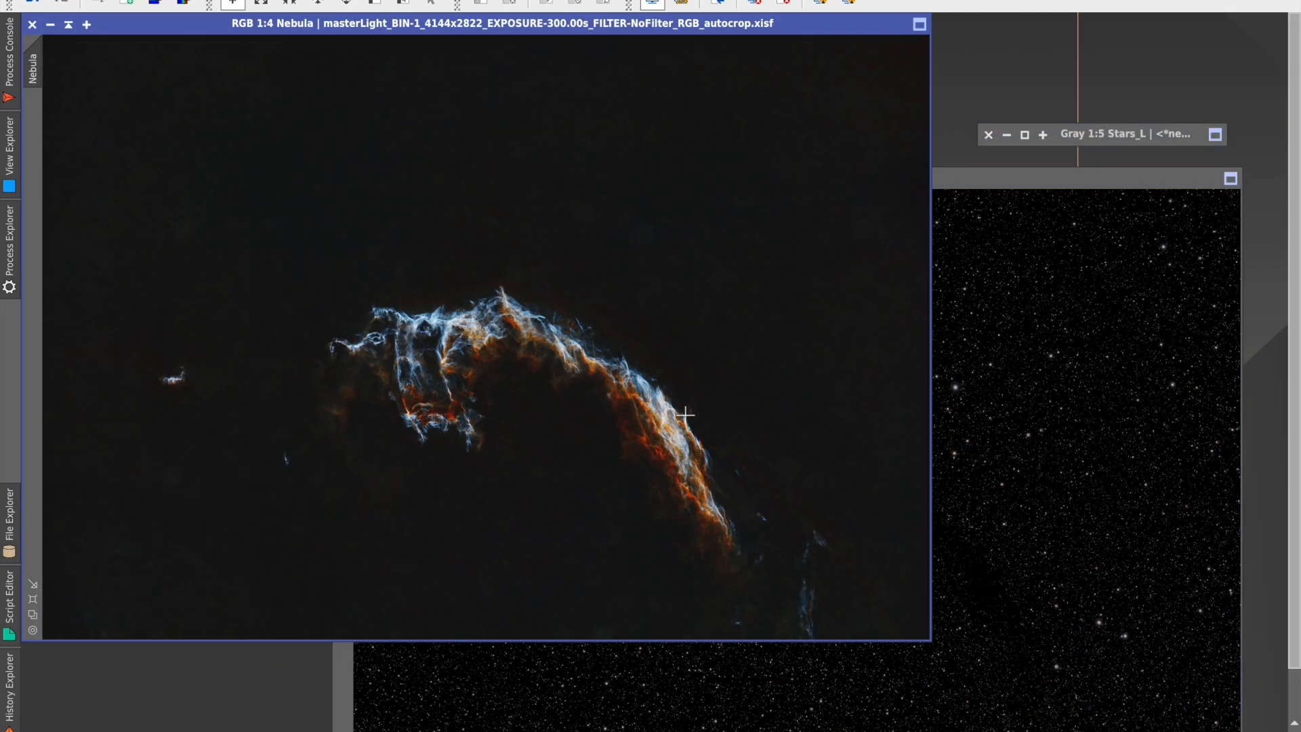
left_click(1011, 384)
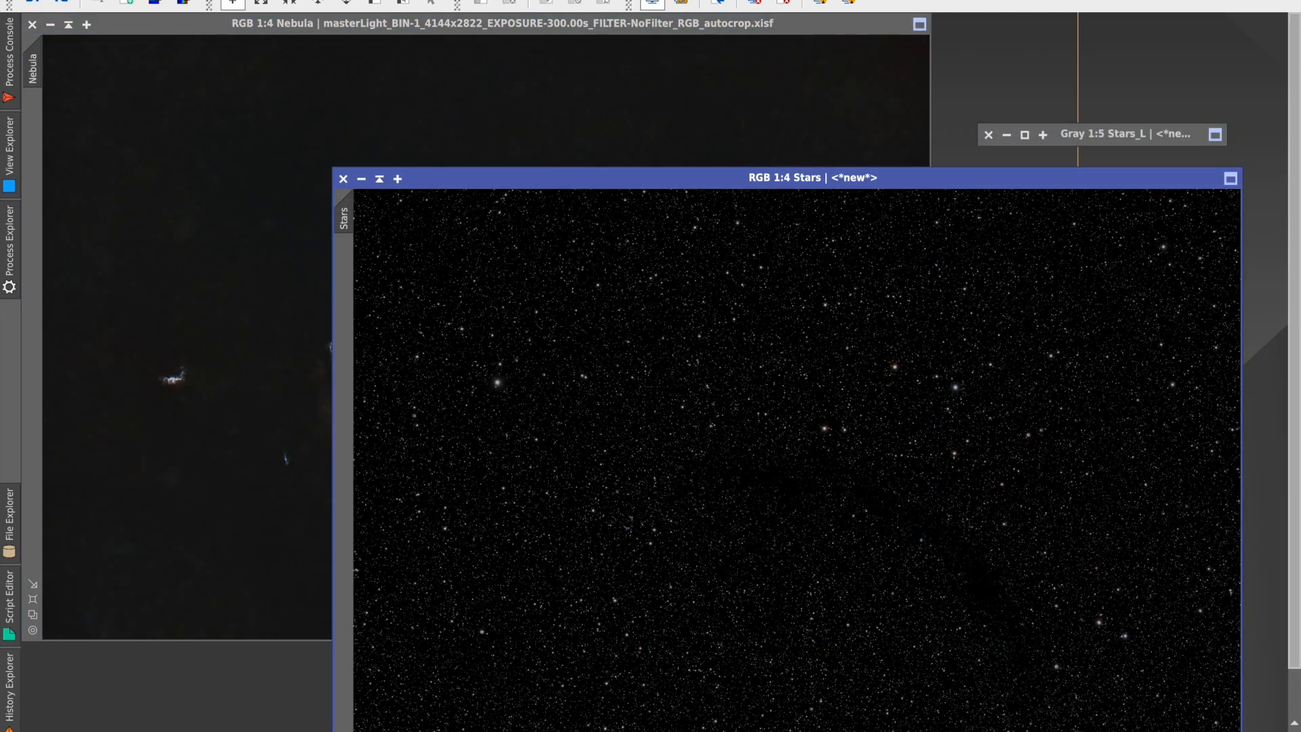
- Combine the stars with the nebula by applying the PixelMath expression ~(~Stars*~Nebula) to the Stars image, and put away PixelMath
left_click(400, 0)
mouse_move(468, 1)
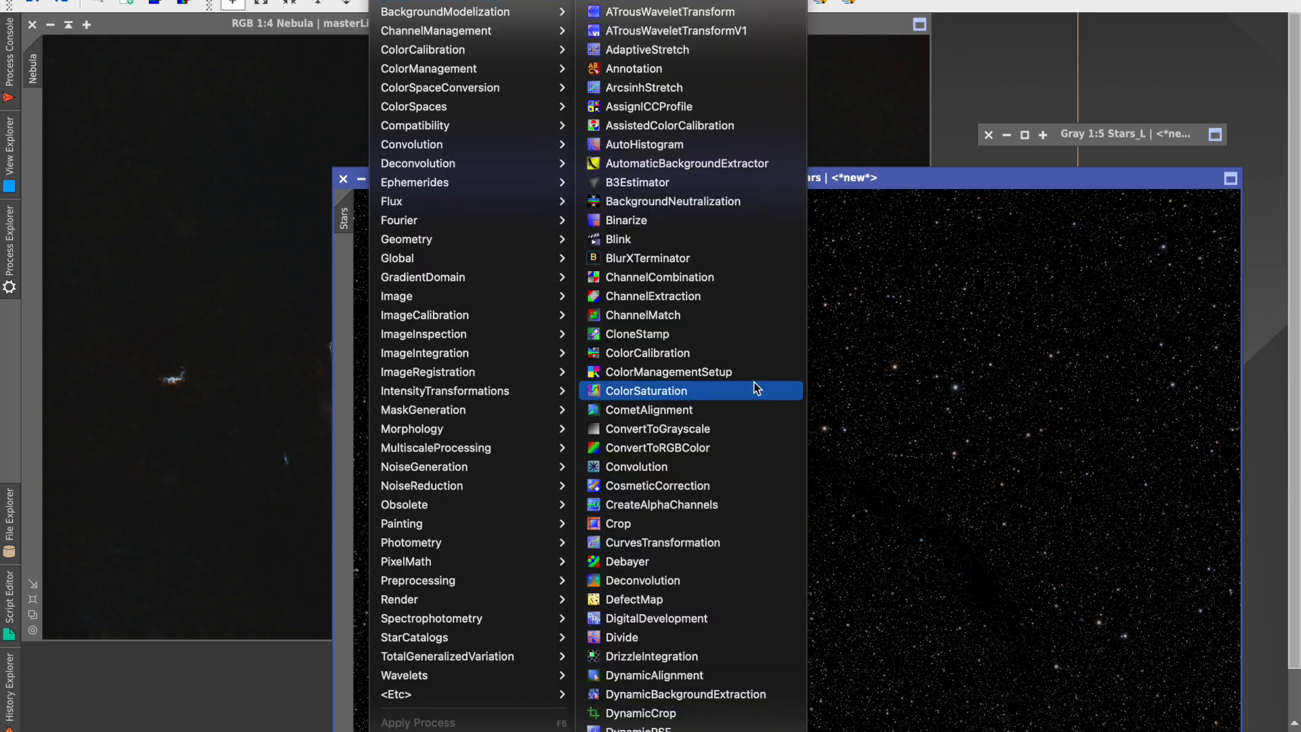
scroll(757, 388, "down", 5)
scroll(757, 388, "down", 10)
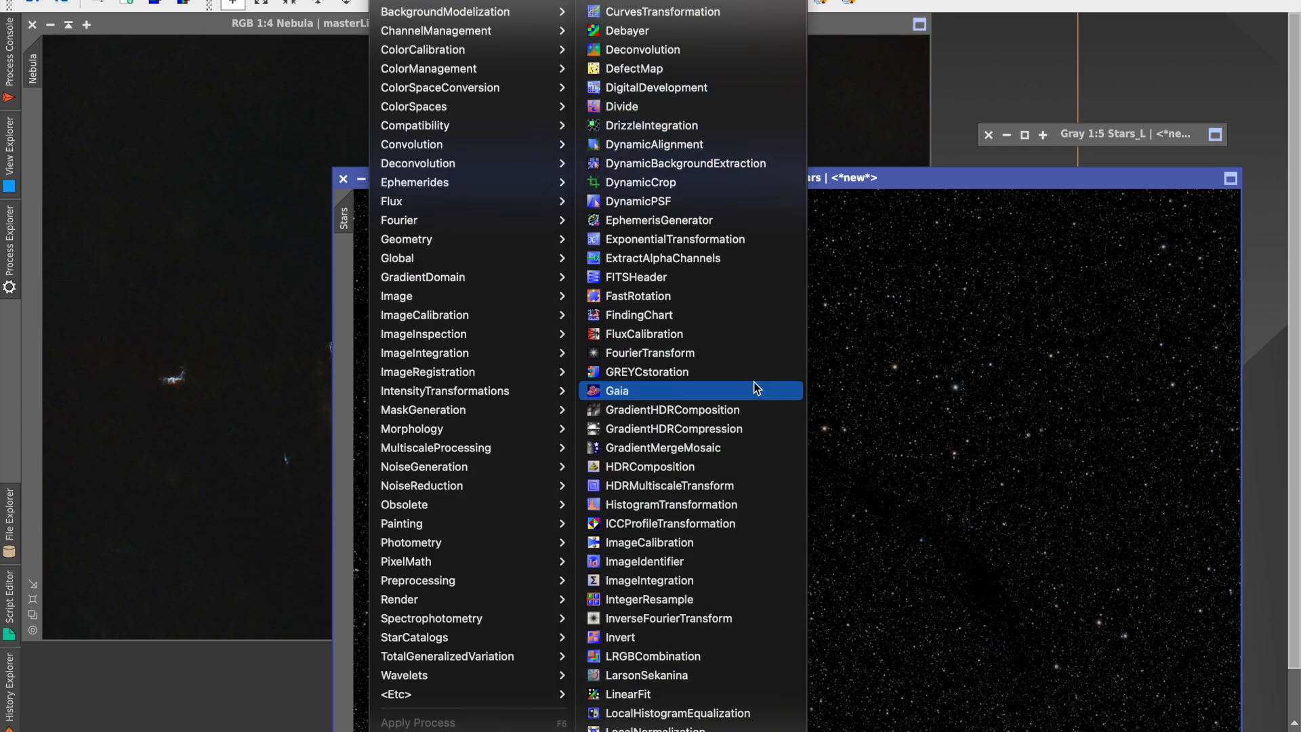
scroll(754, 387, "down", 5)
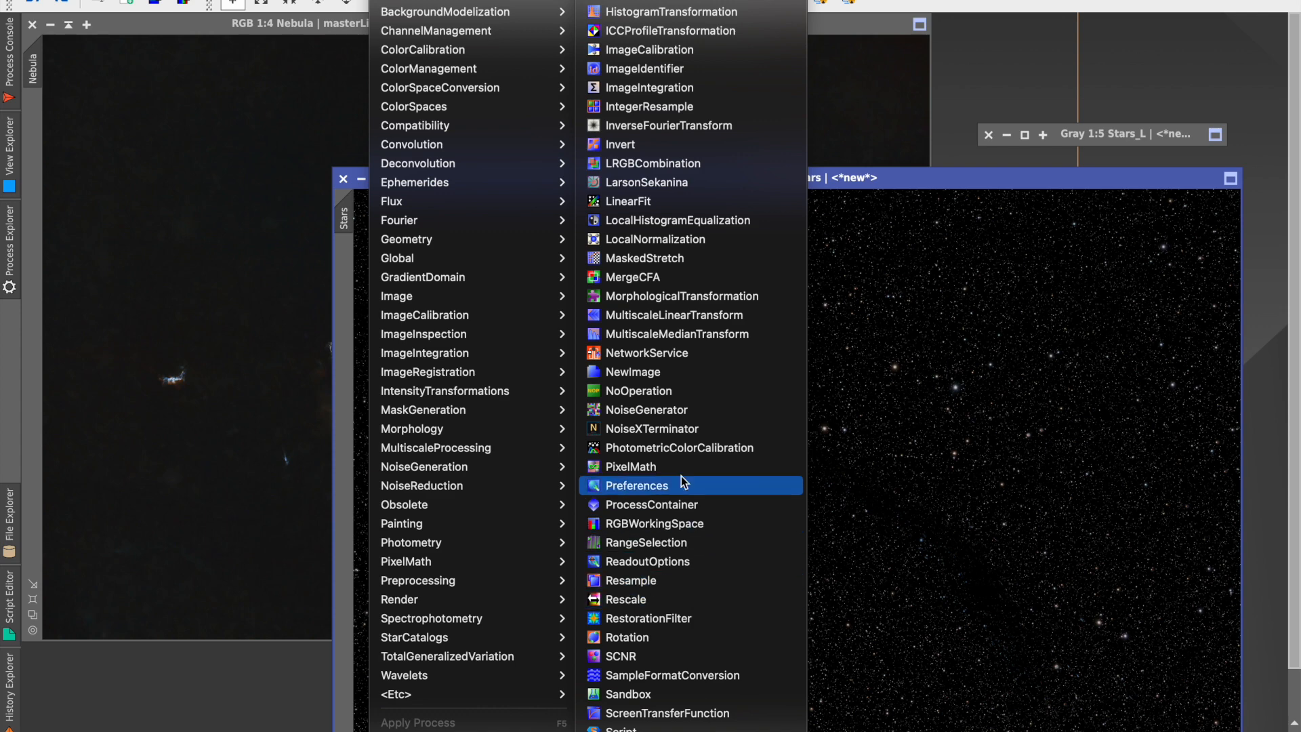
left_click(668, 467)
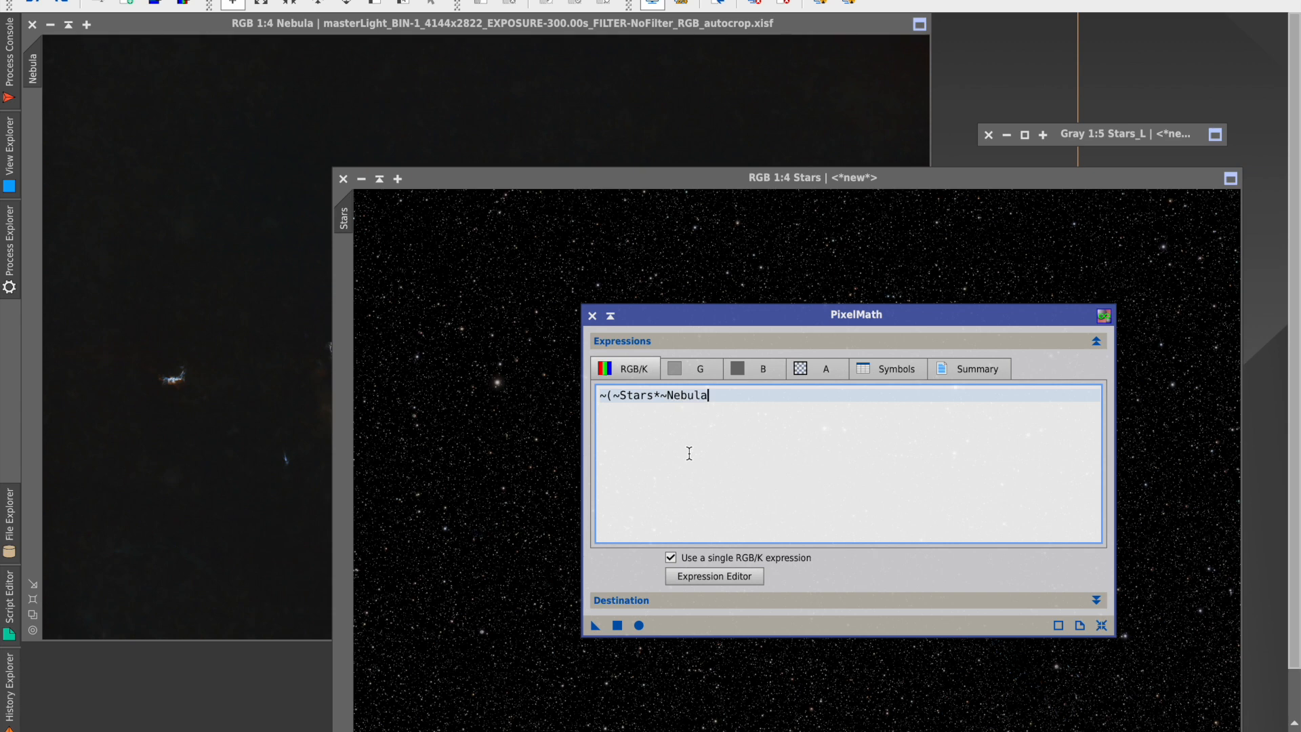
left_click(616, 626)
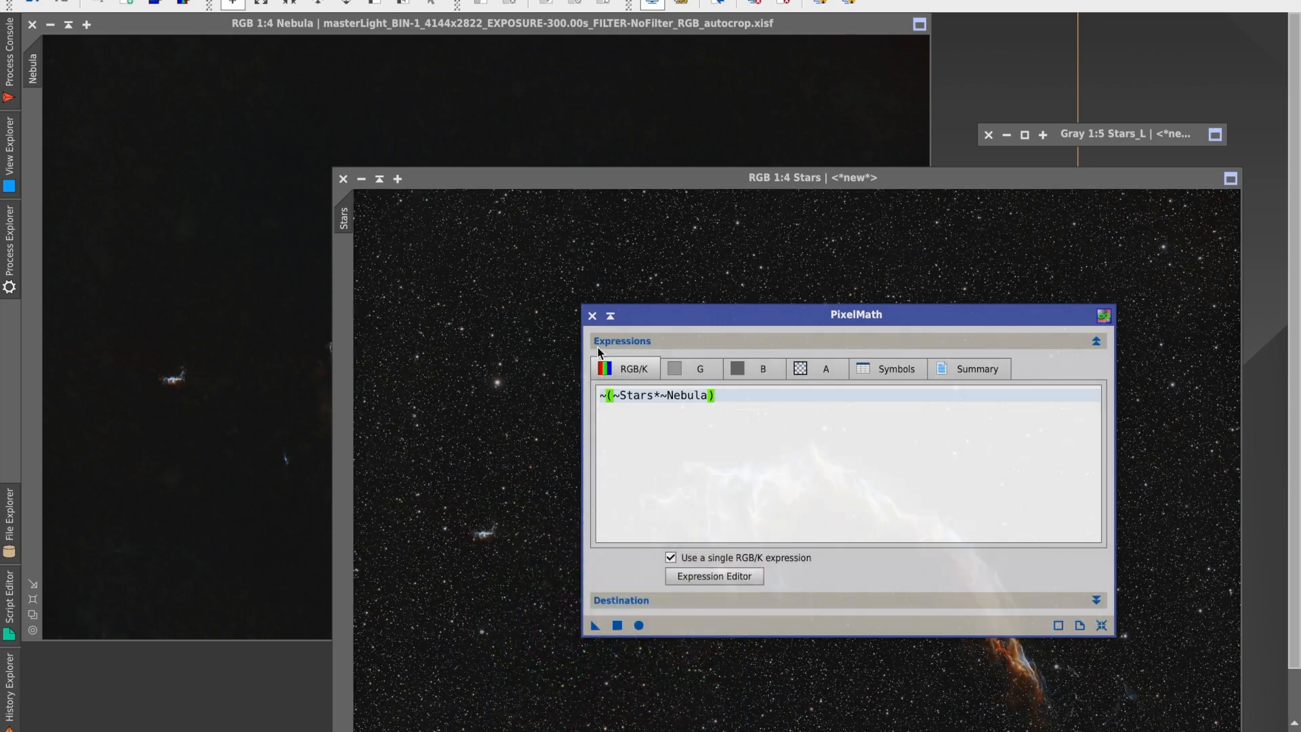
left_click(591, 316)
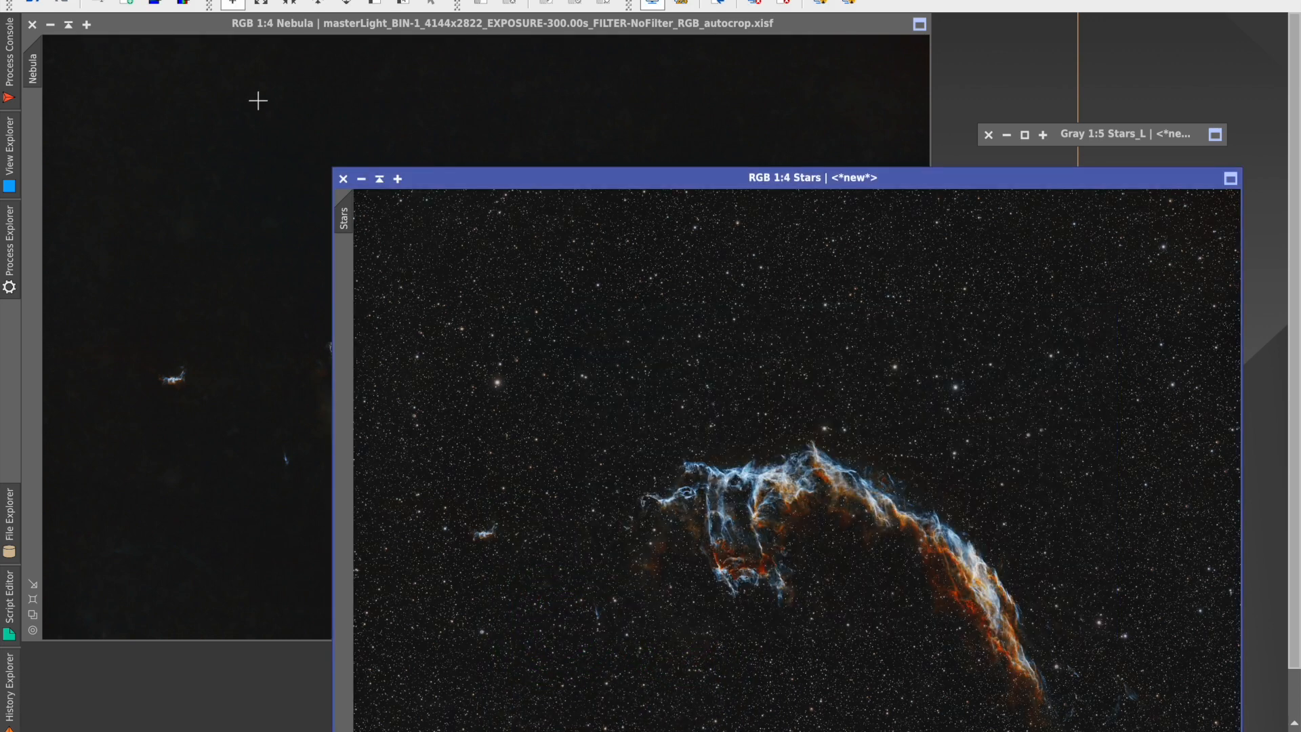
- Collapse the Nebula image and set it aside below the collapsed lightness image, leaving the combined image alone in the main work area
left_click(69, 25)
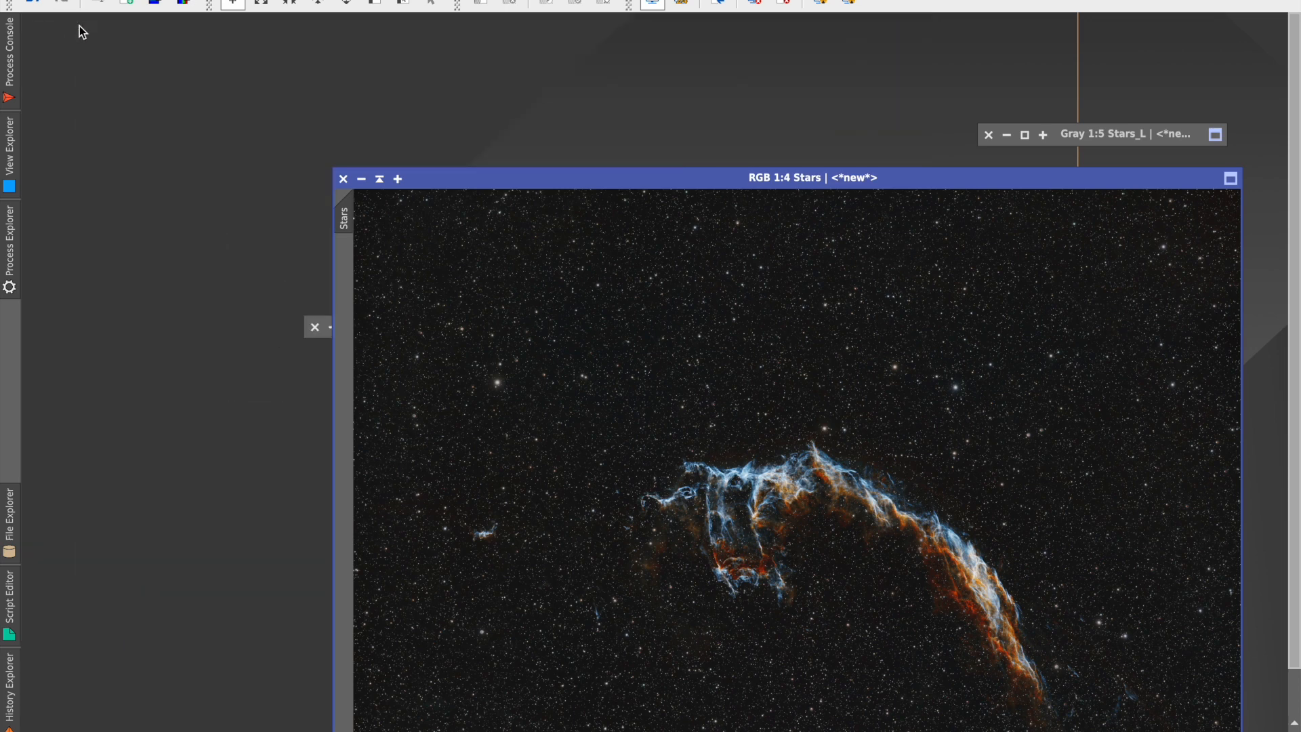
left_click_drag(460, 183, 266, 377)
left_click_drag(442, 318, 1082, 170)
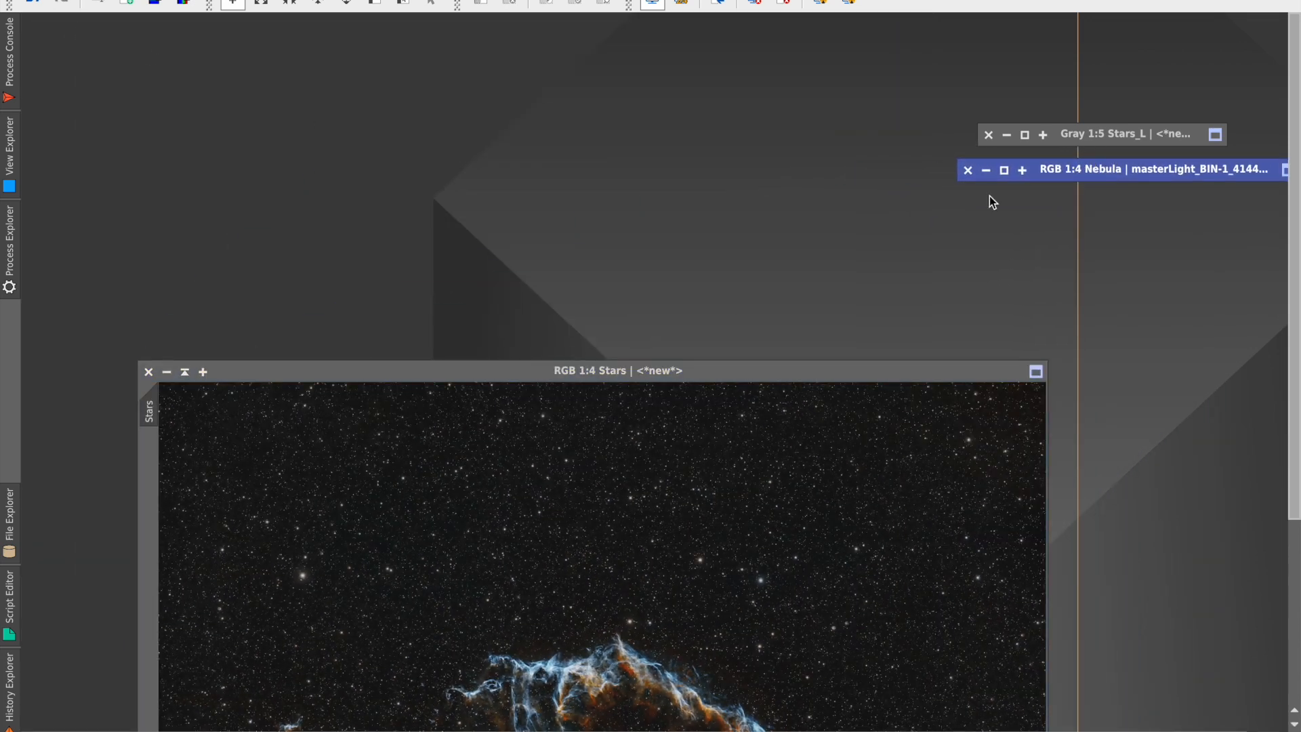
left_click_drag(713, 372, 596, 27)
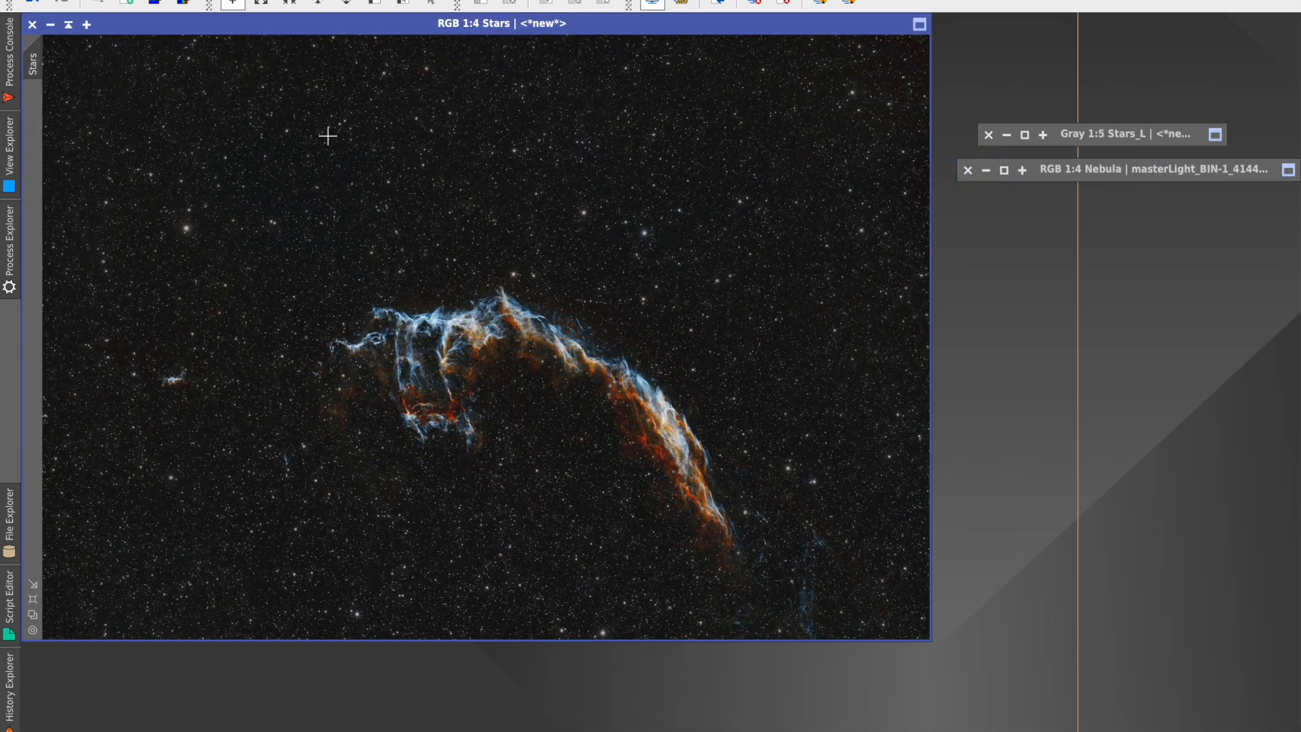
- Rename the combined image as Main
right_click(41, 61)
left_click(72, 124)
type("Main")
key("Return")
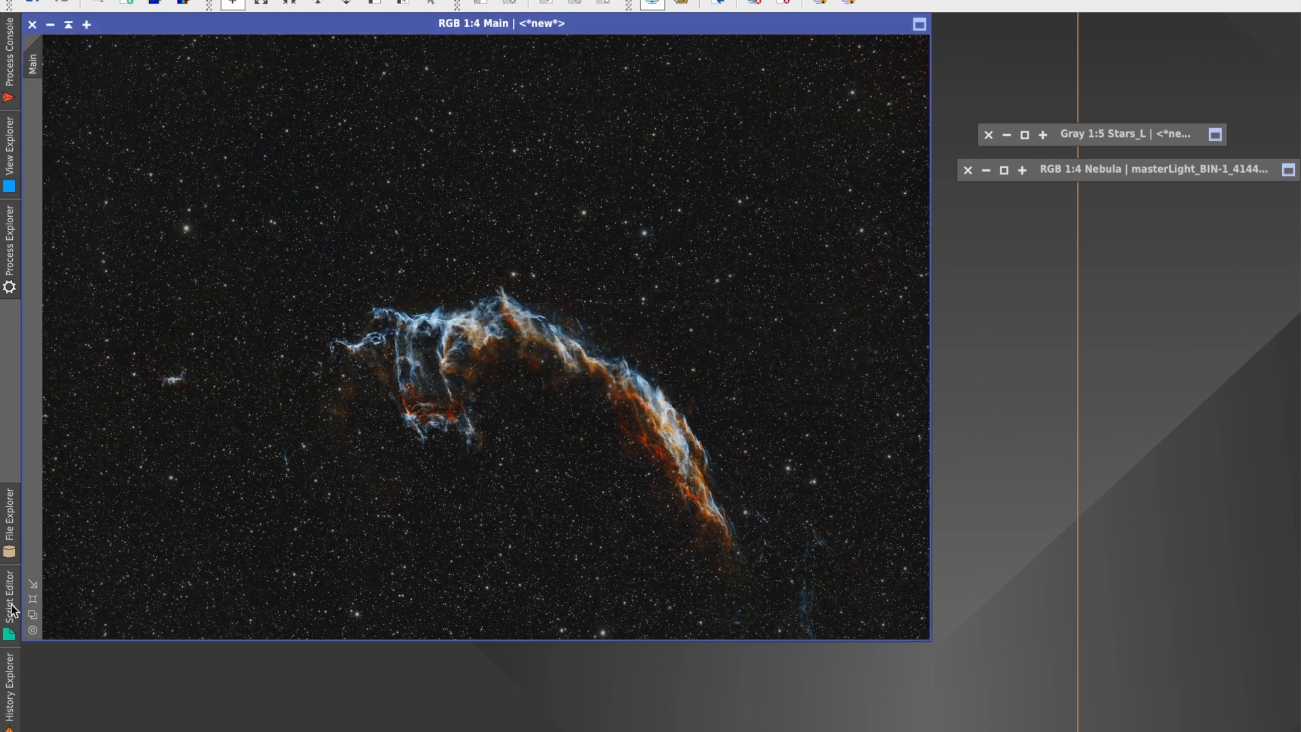
- Examine the nebula filaments and stars in the combined image at 1:1, 1:2 and 1:3 magnification
left_click(32, 631)
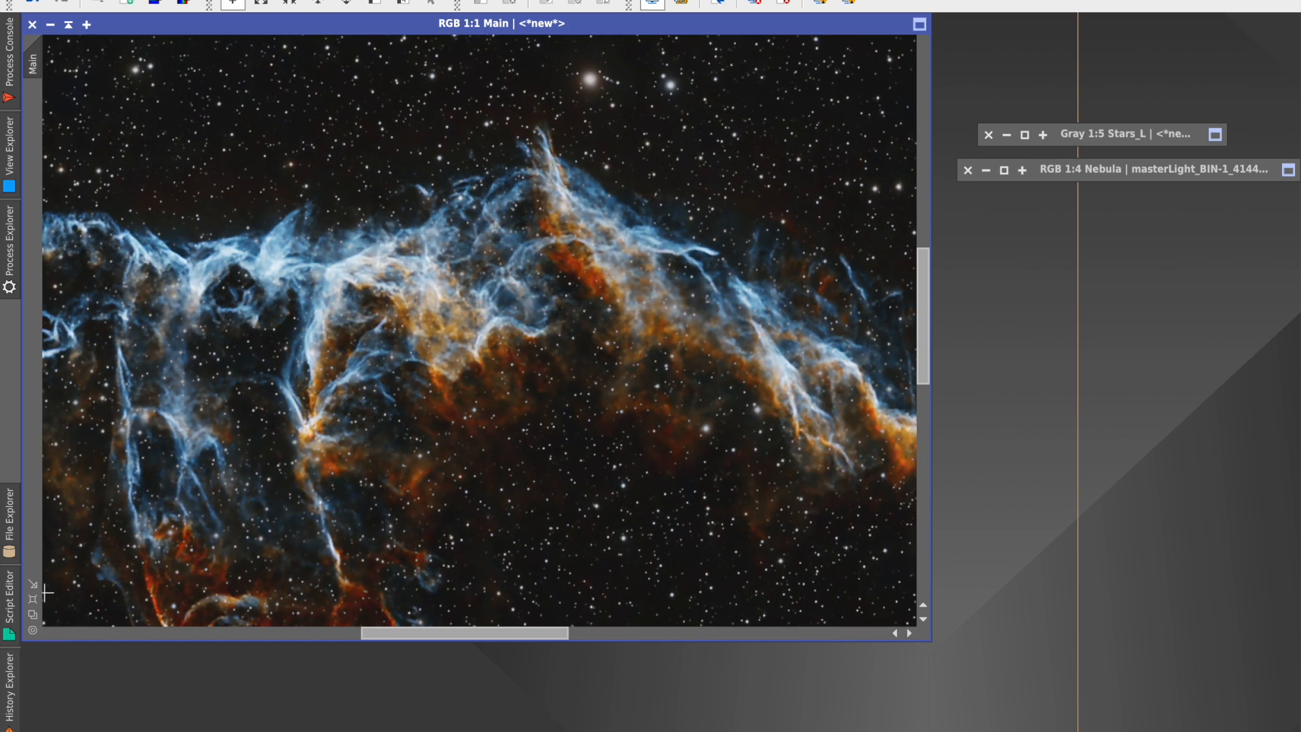
scroll(183, 461, "down", 1)
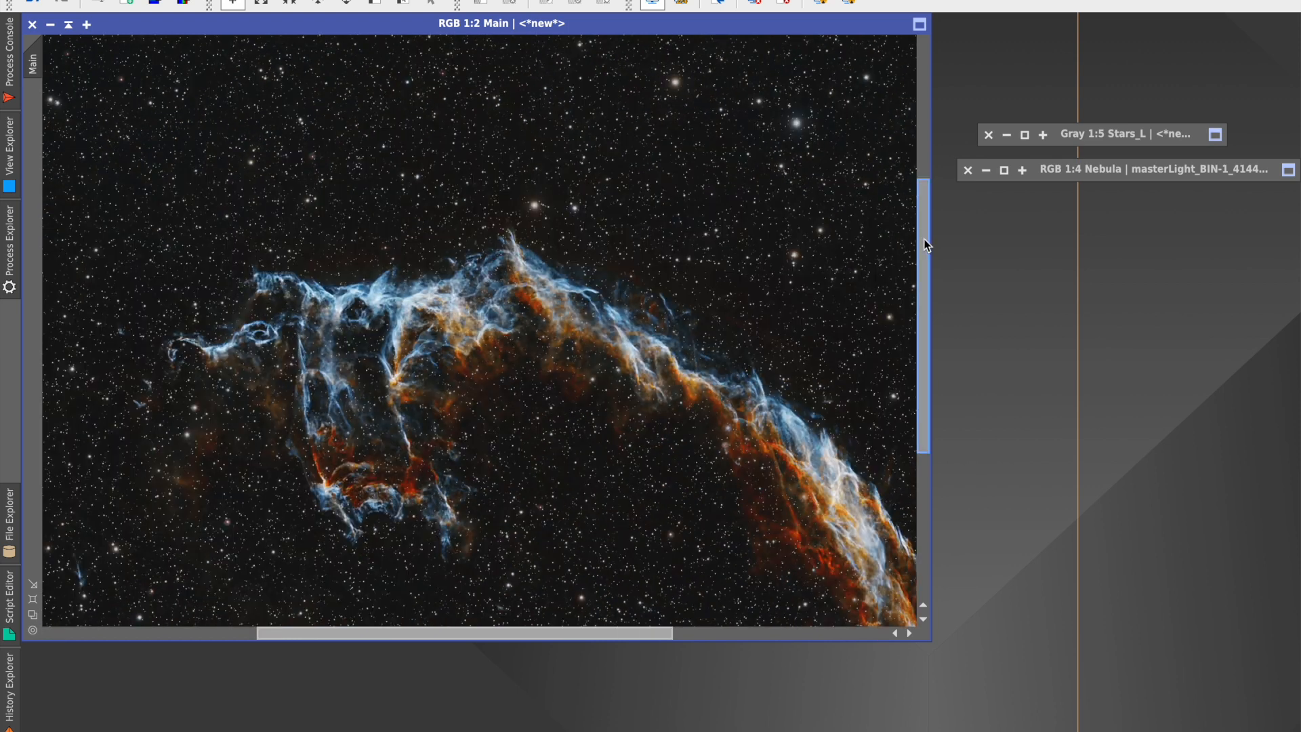
left_click_drag(924, 238, 923, 310)
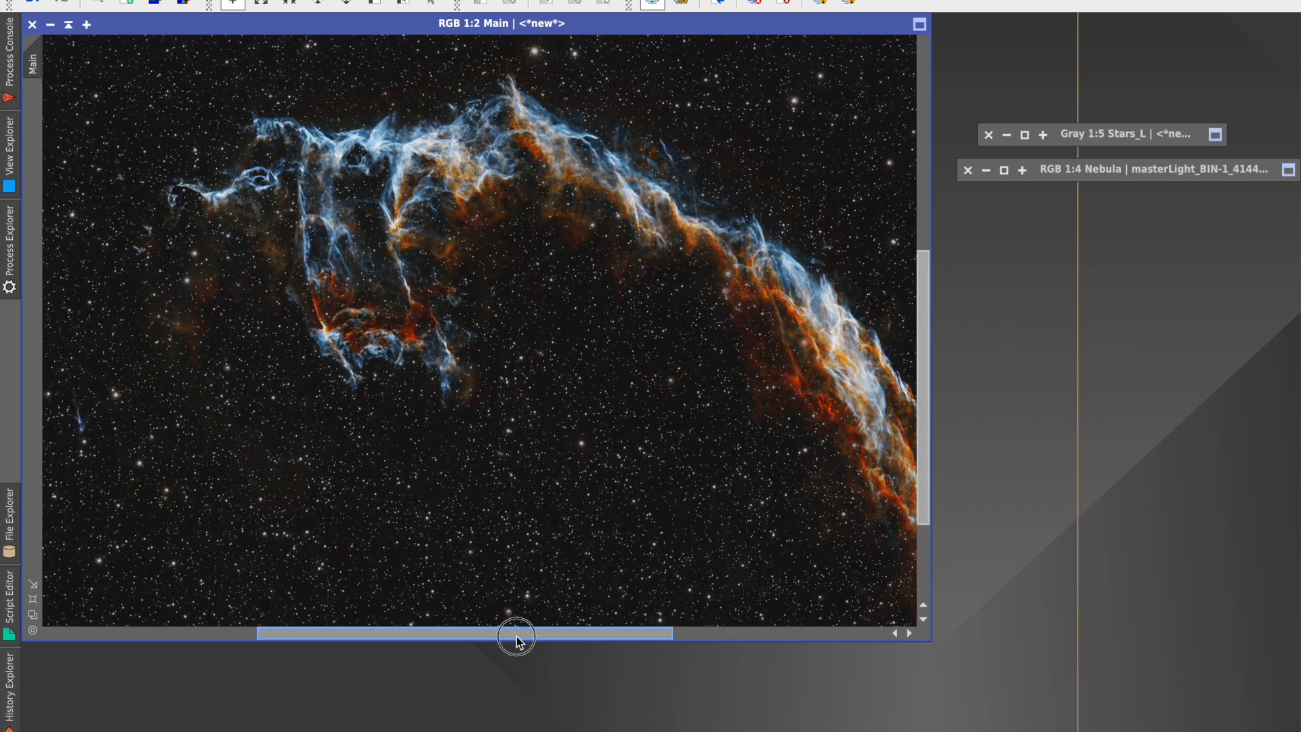
left_click_drag(514, 639, 586, 639)
scroll(473, 365, "down", 1)
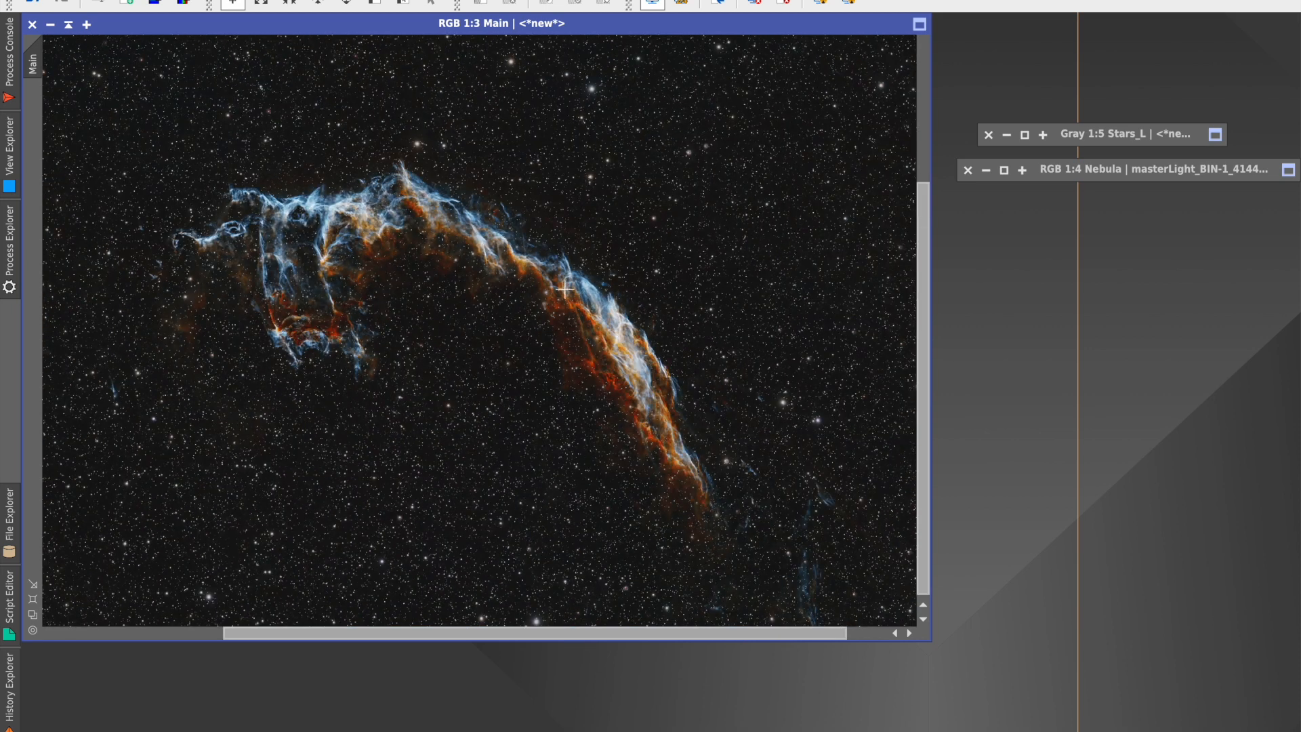
left_click_drag(924, 360, 910, 333)
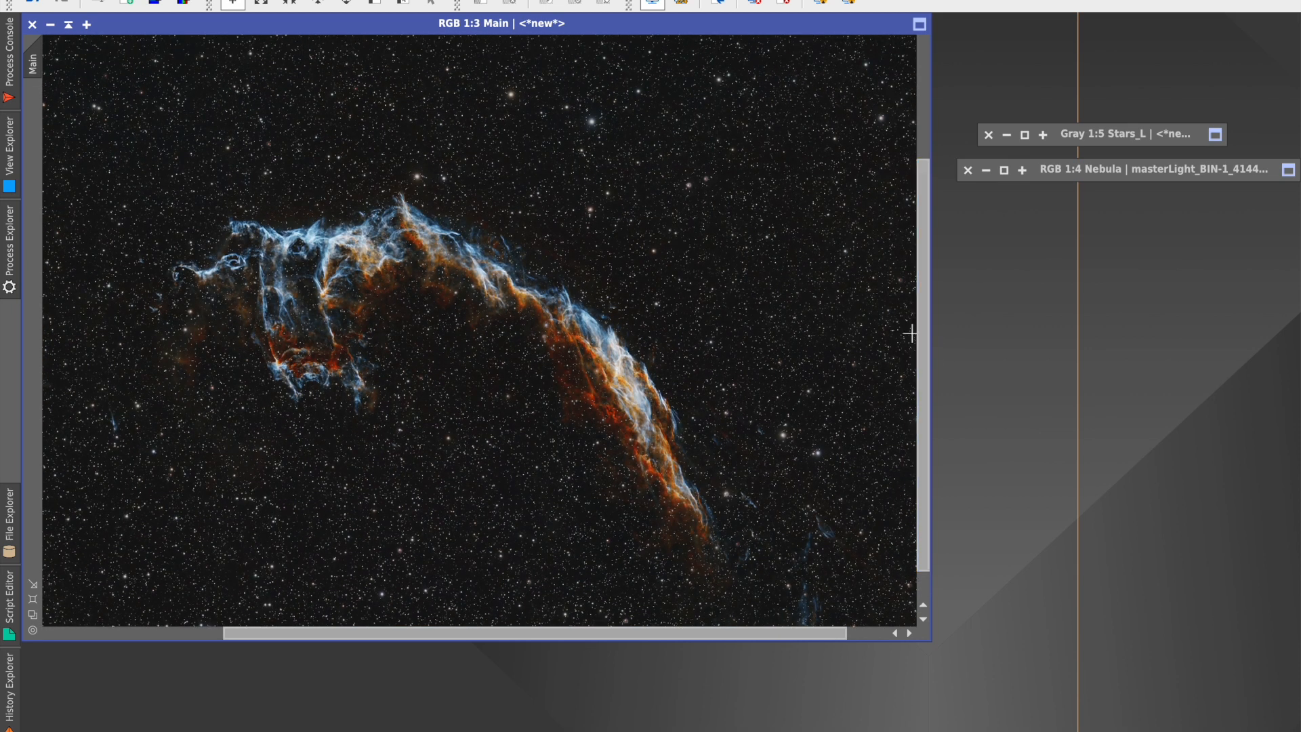
- Run the EZ Star Reduction script on the Main image with Stars_L as the raw star mask, using Morphological Selection with 10 iterations
left_click(398, 0)
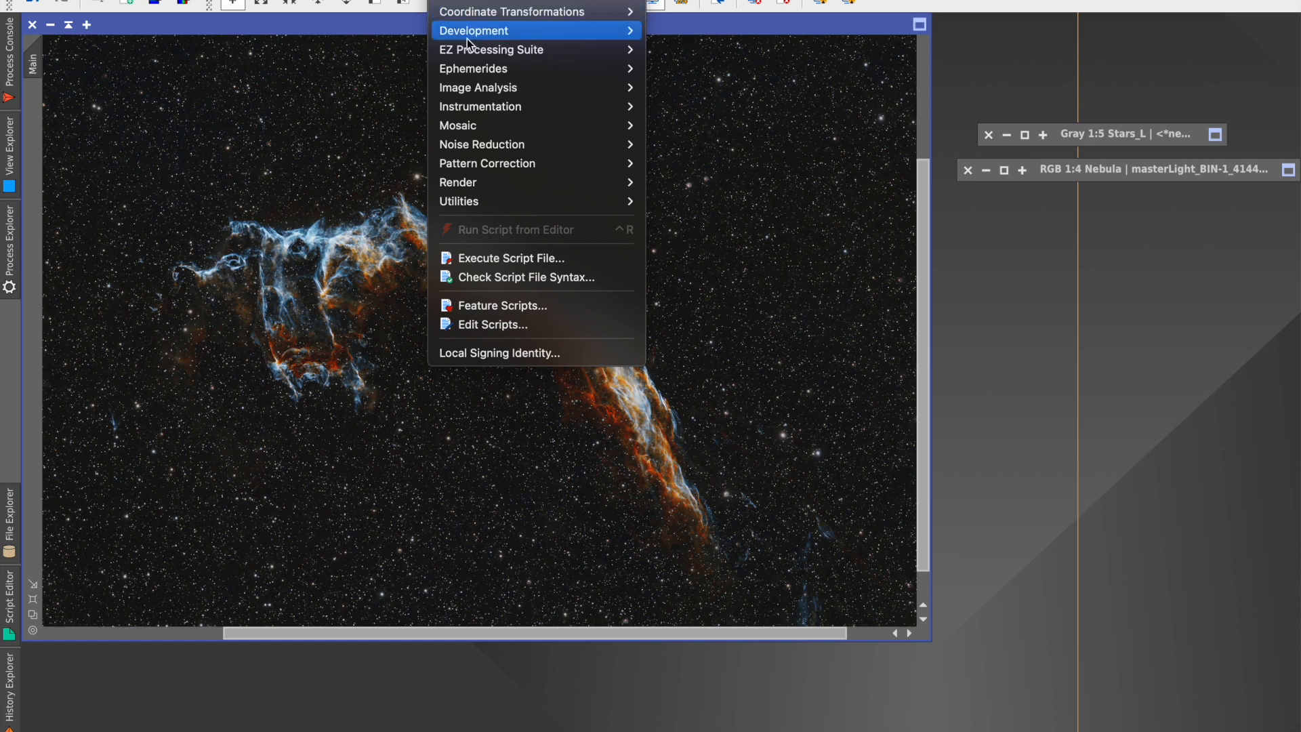
mouse_move(477, 51)
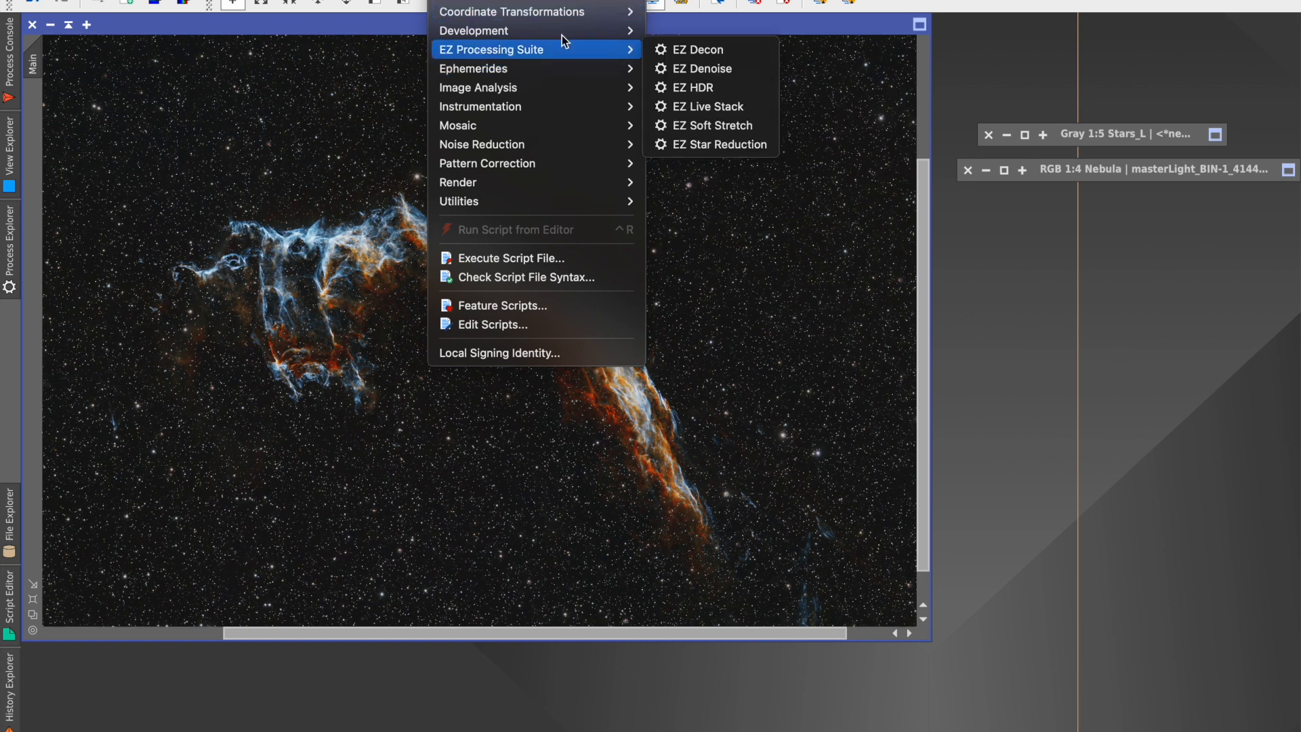
left_click(732, 147)
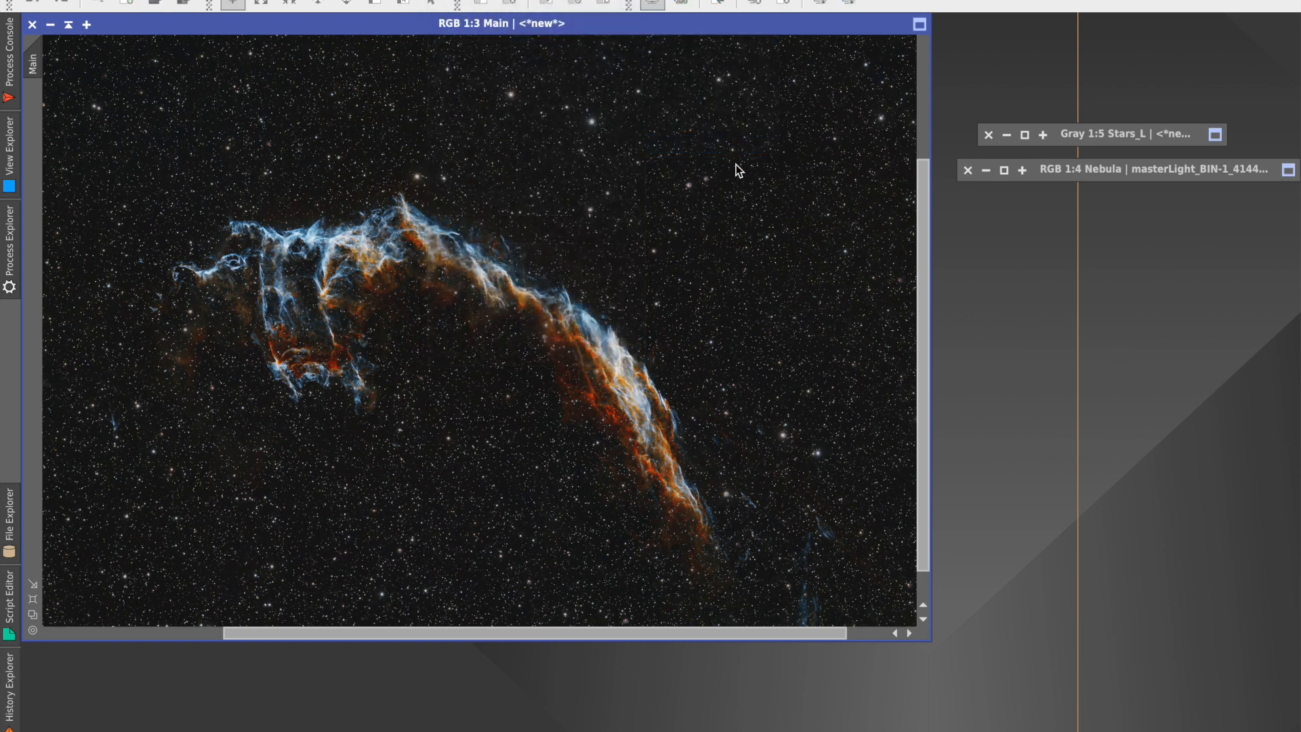
left_click(135, 51)
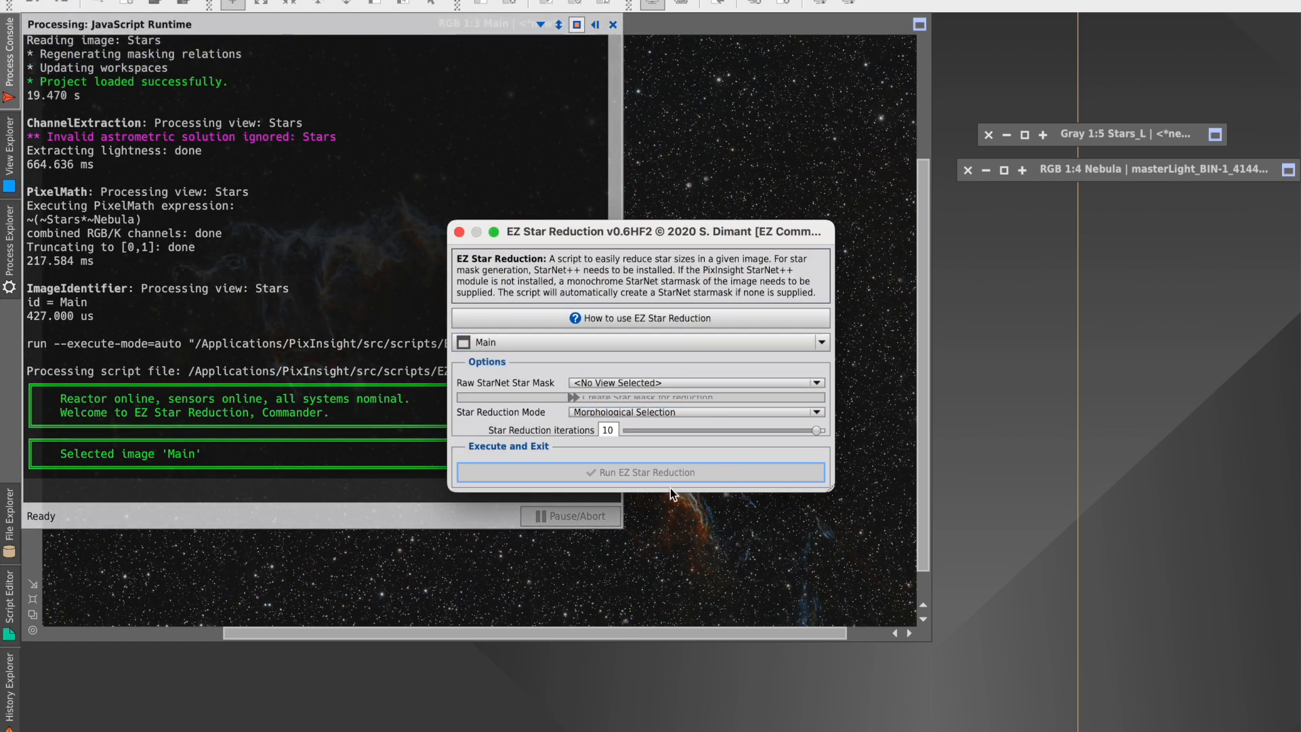
left_click_drag(673, 492, 673, 589)
left_click(633, 386)
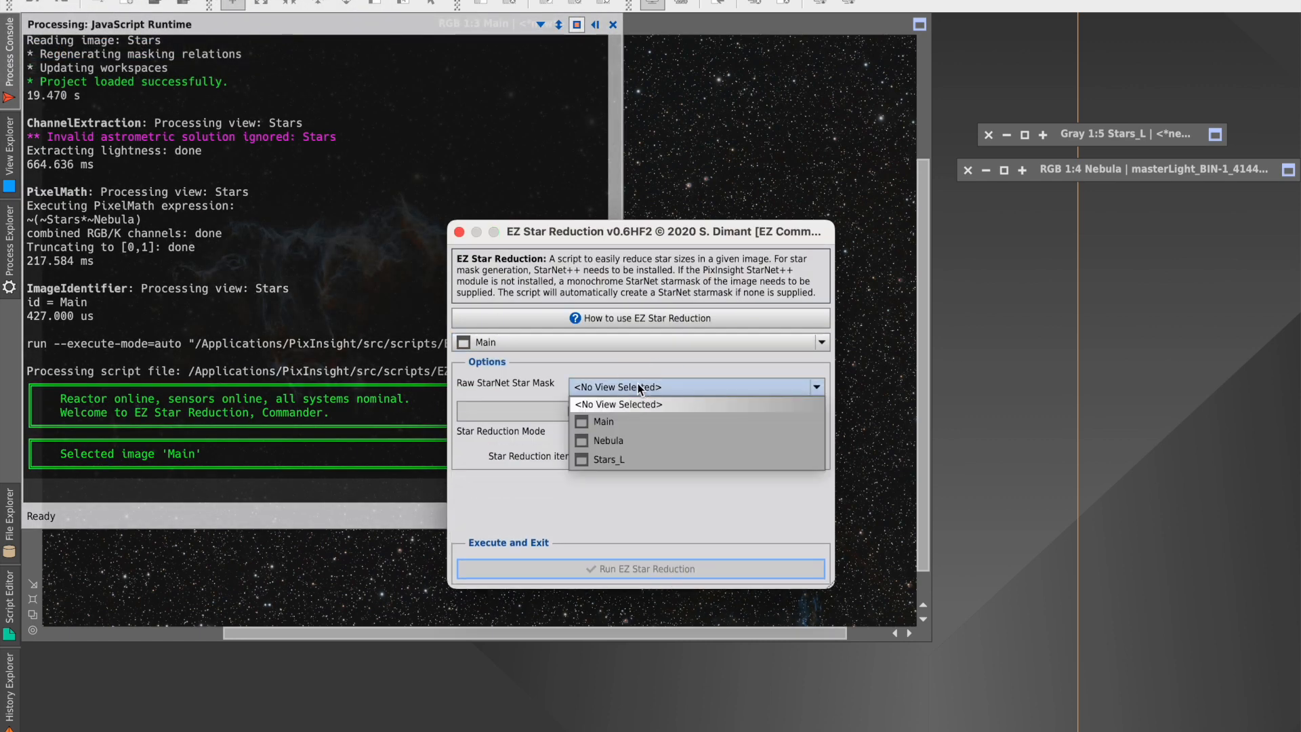
left_click(605, 459)
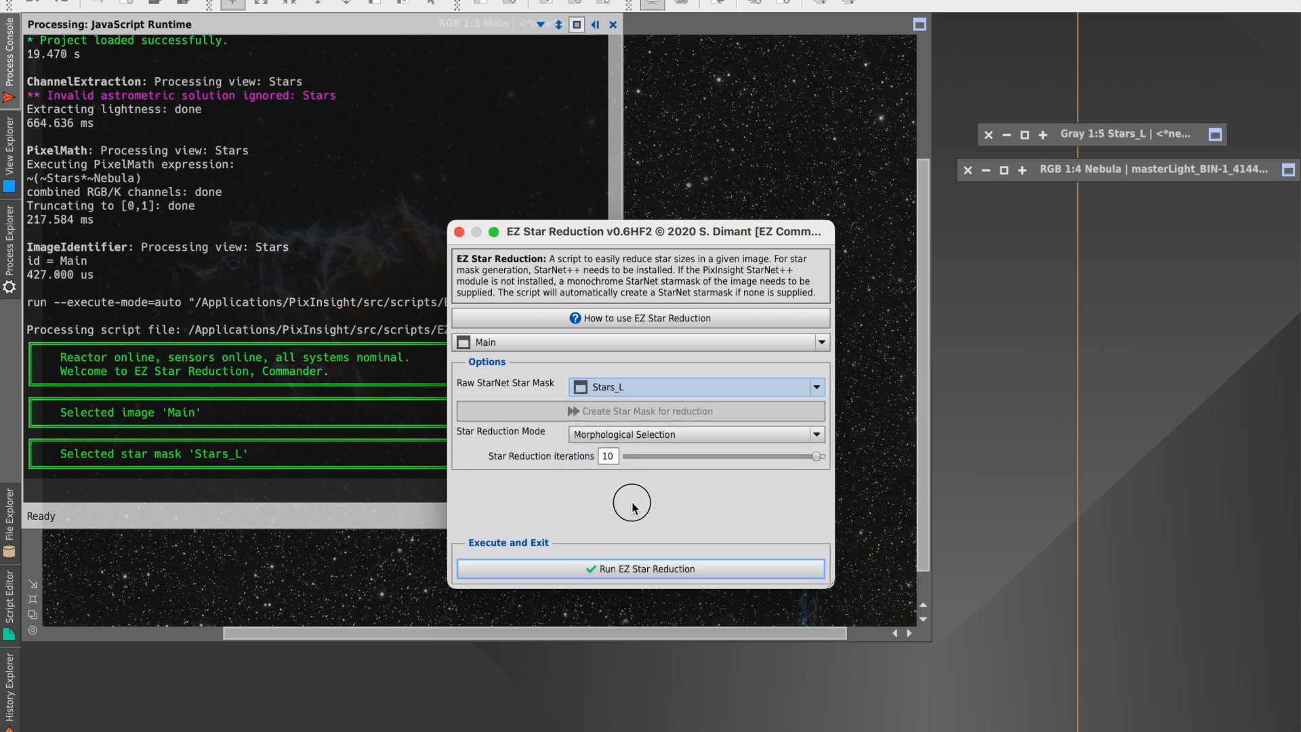
left_click(616, 571)
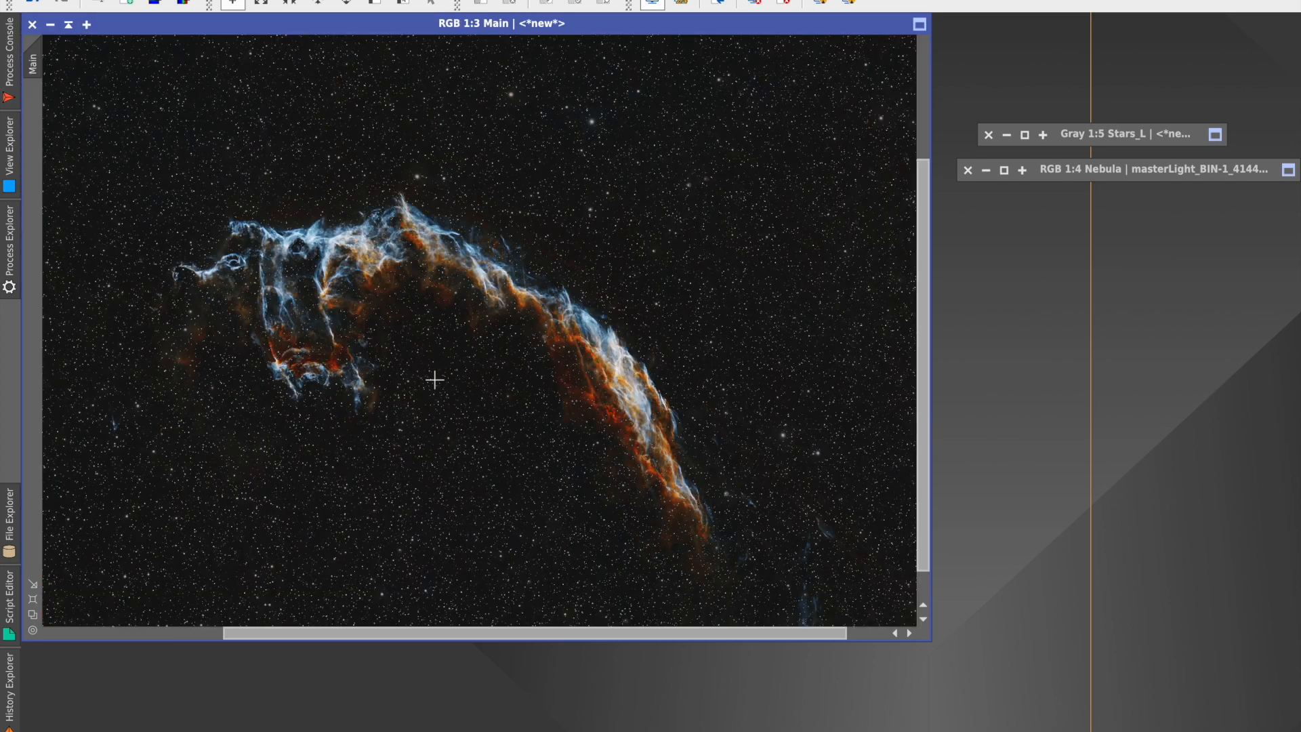
- Examine the reduced stars around the nebula in the Main image at 1:3, 1:1 and 1:2 magnification, ending with the whole image in view
left_click_drag(427, 633, 390, 634)
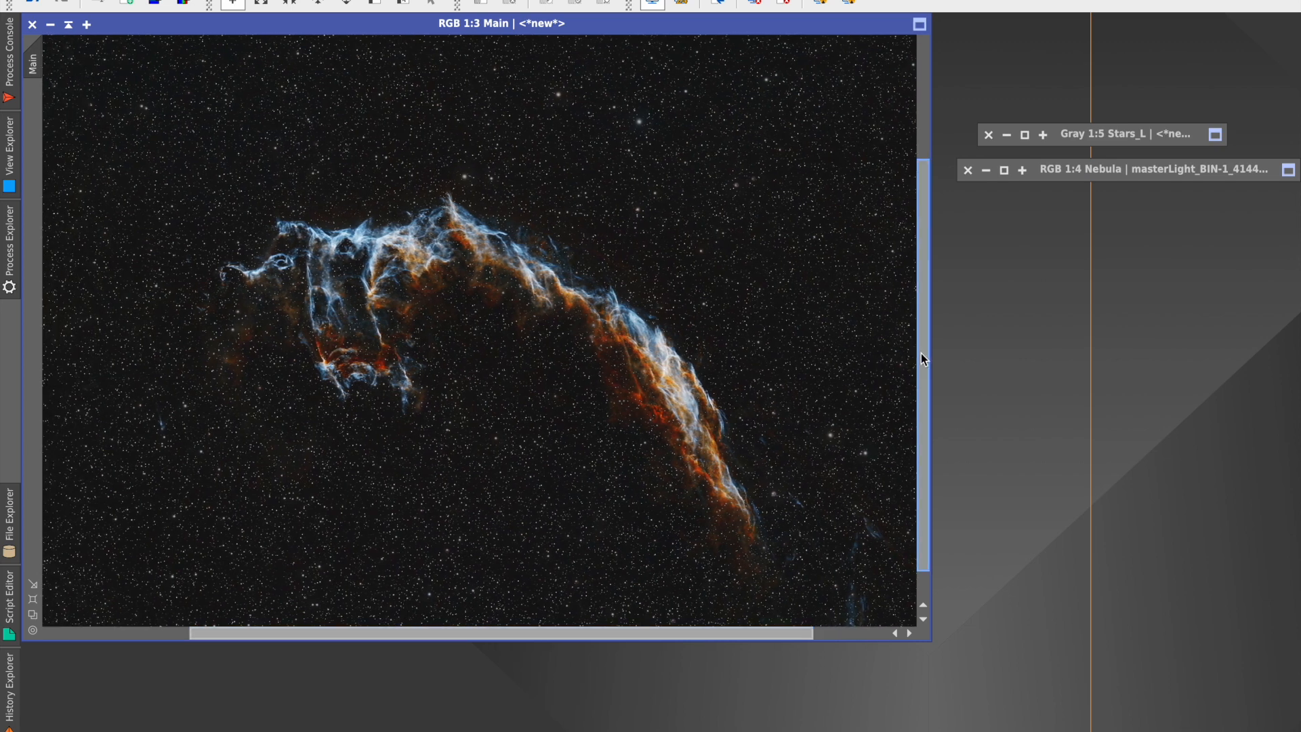
left_click_drag(921, 353, 921, 349)
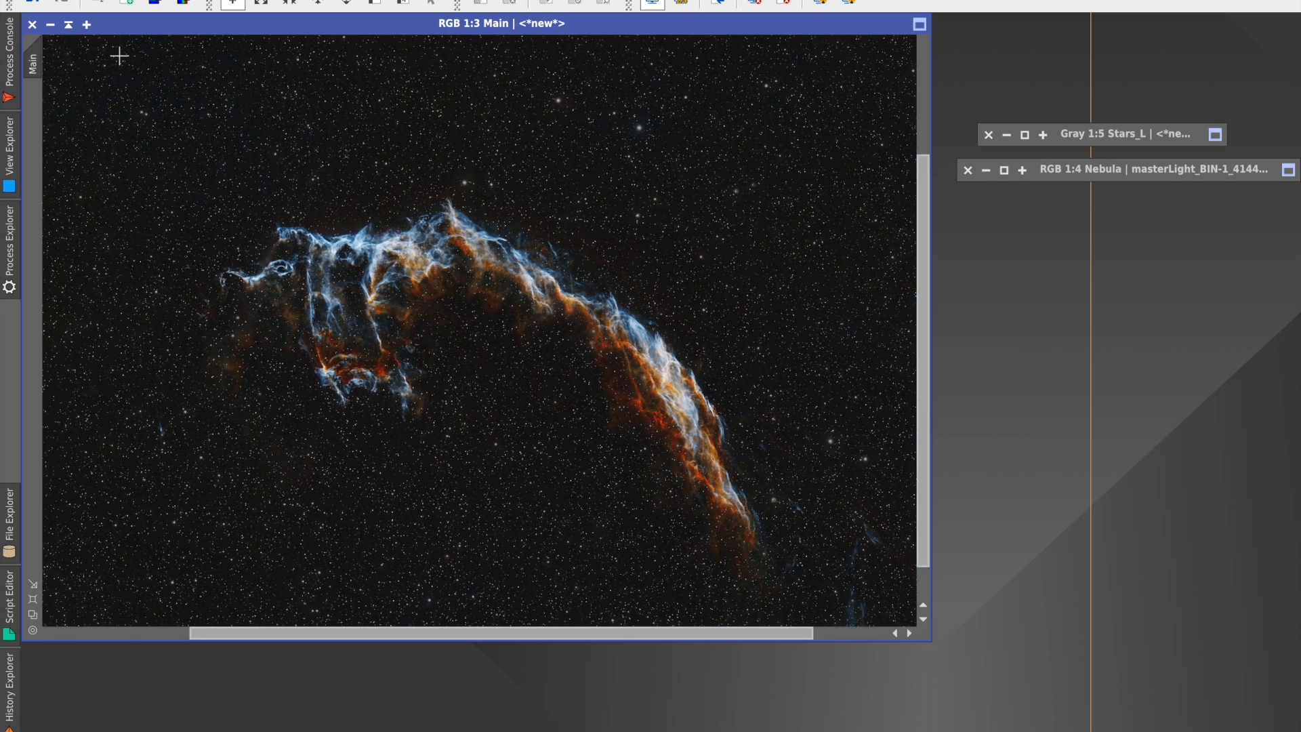
left_click(32, 630)
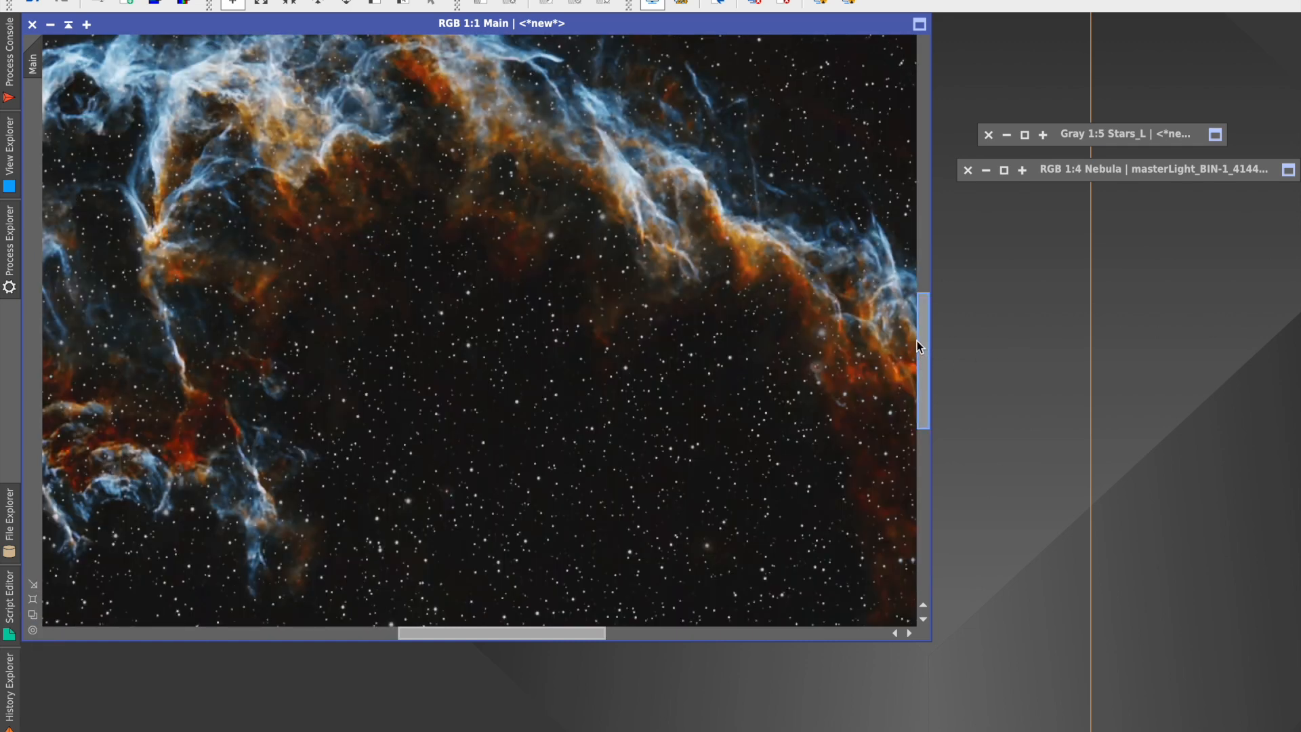
left_click_drag(925, 346, 925, 301)
left_click_drag(925, 300, 929, 337)
scroll(527, 344, "down", 3)
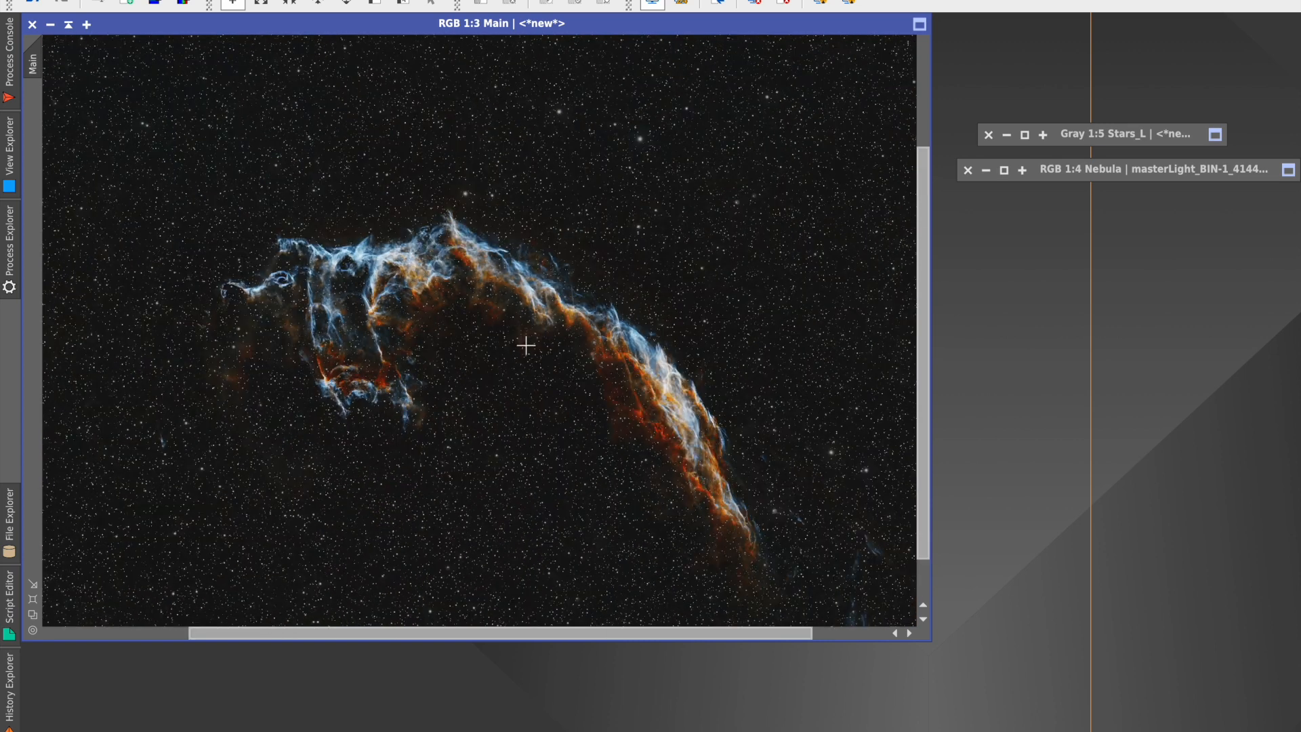
scroll(527, 345, "up", 2)
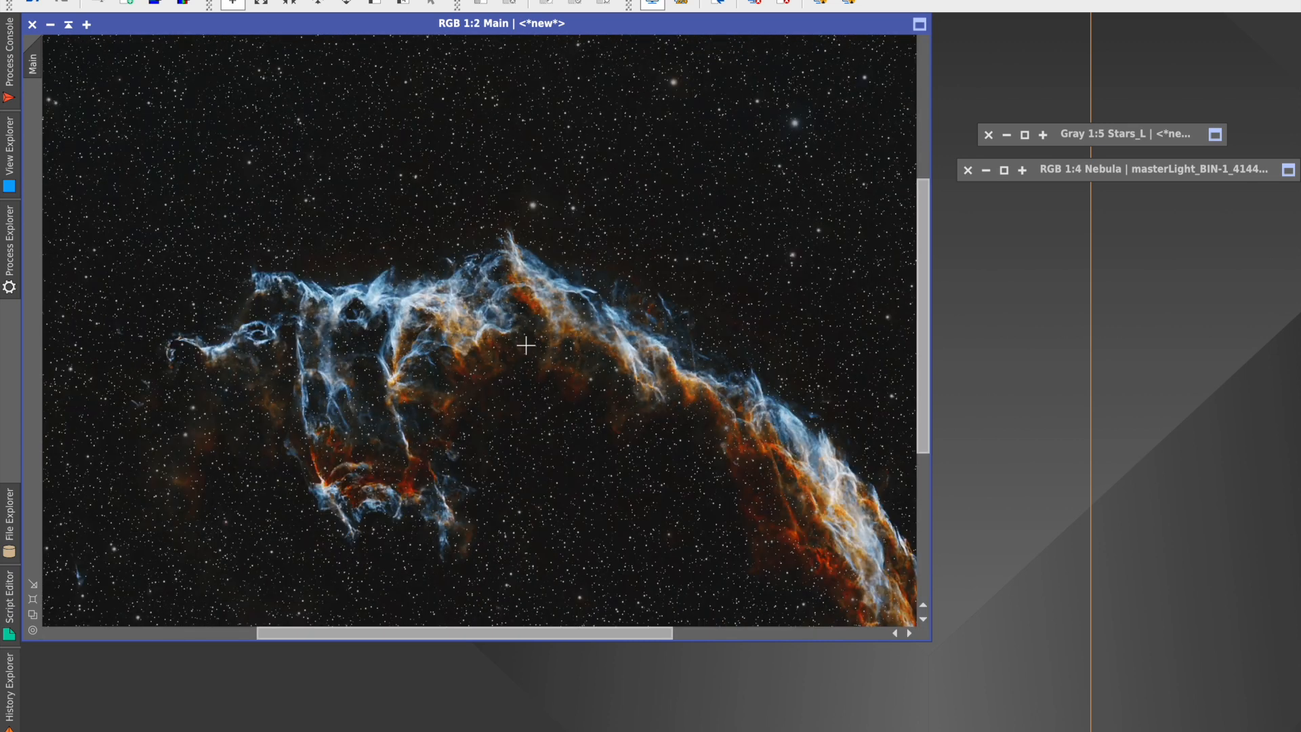
left_click_drag(924, 256, 925, 319)
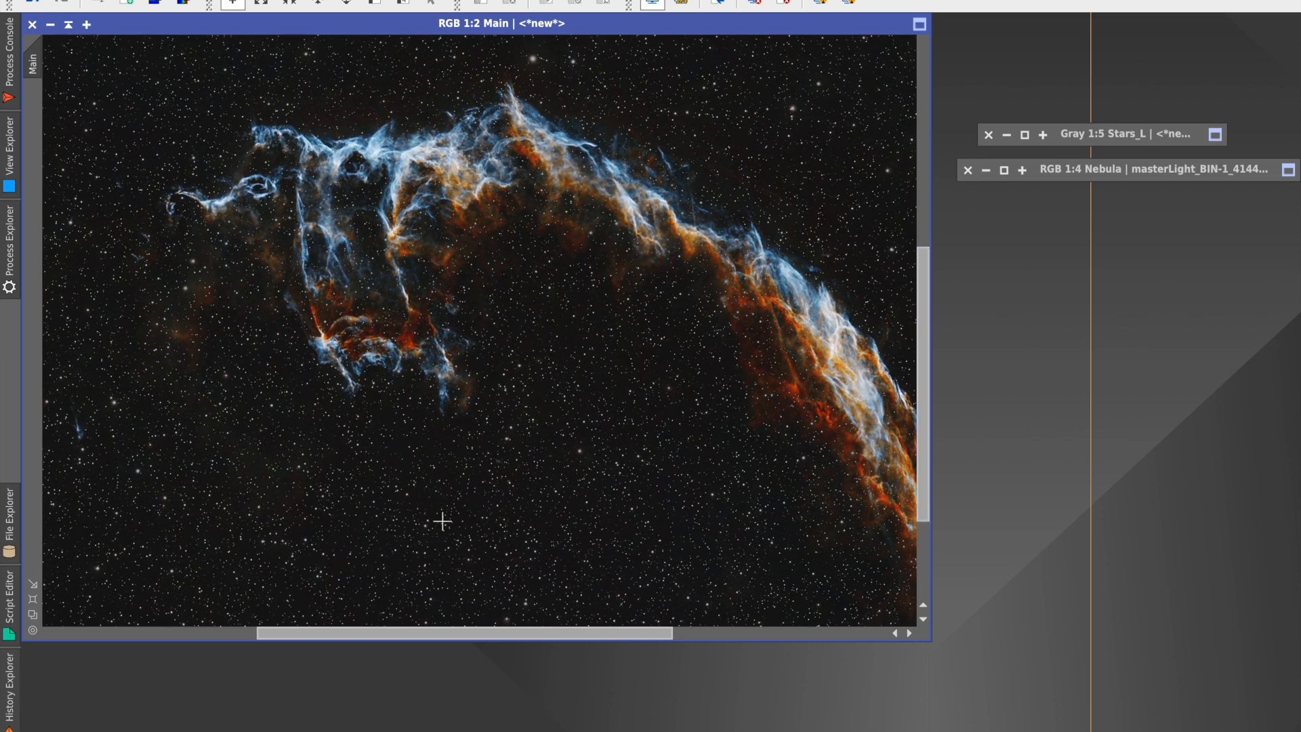
left_click(32, 599)
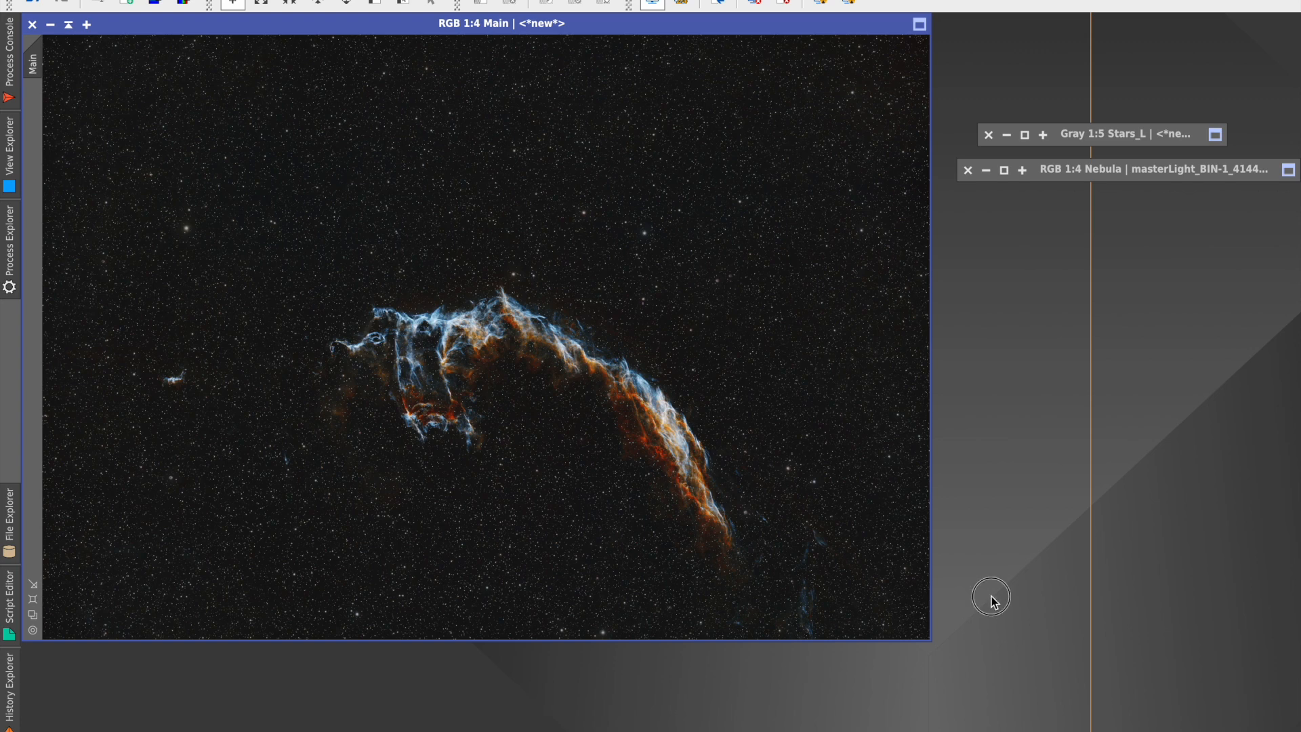